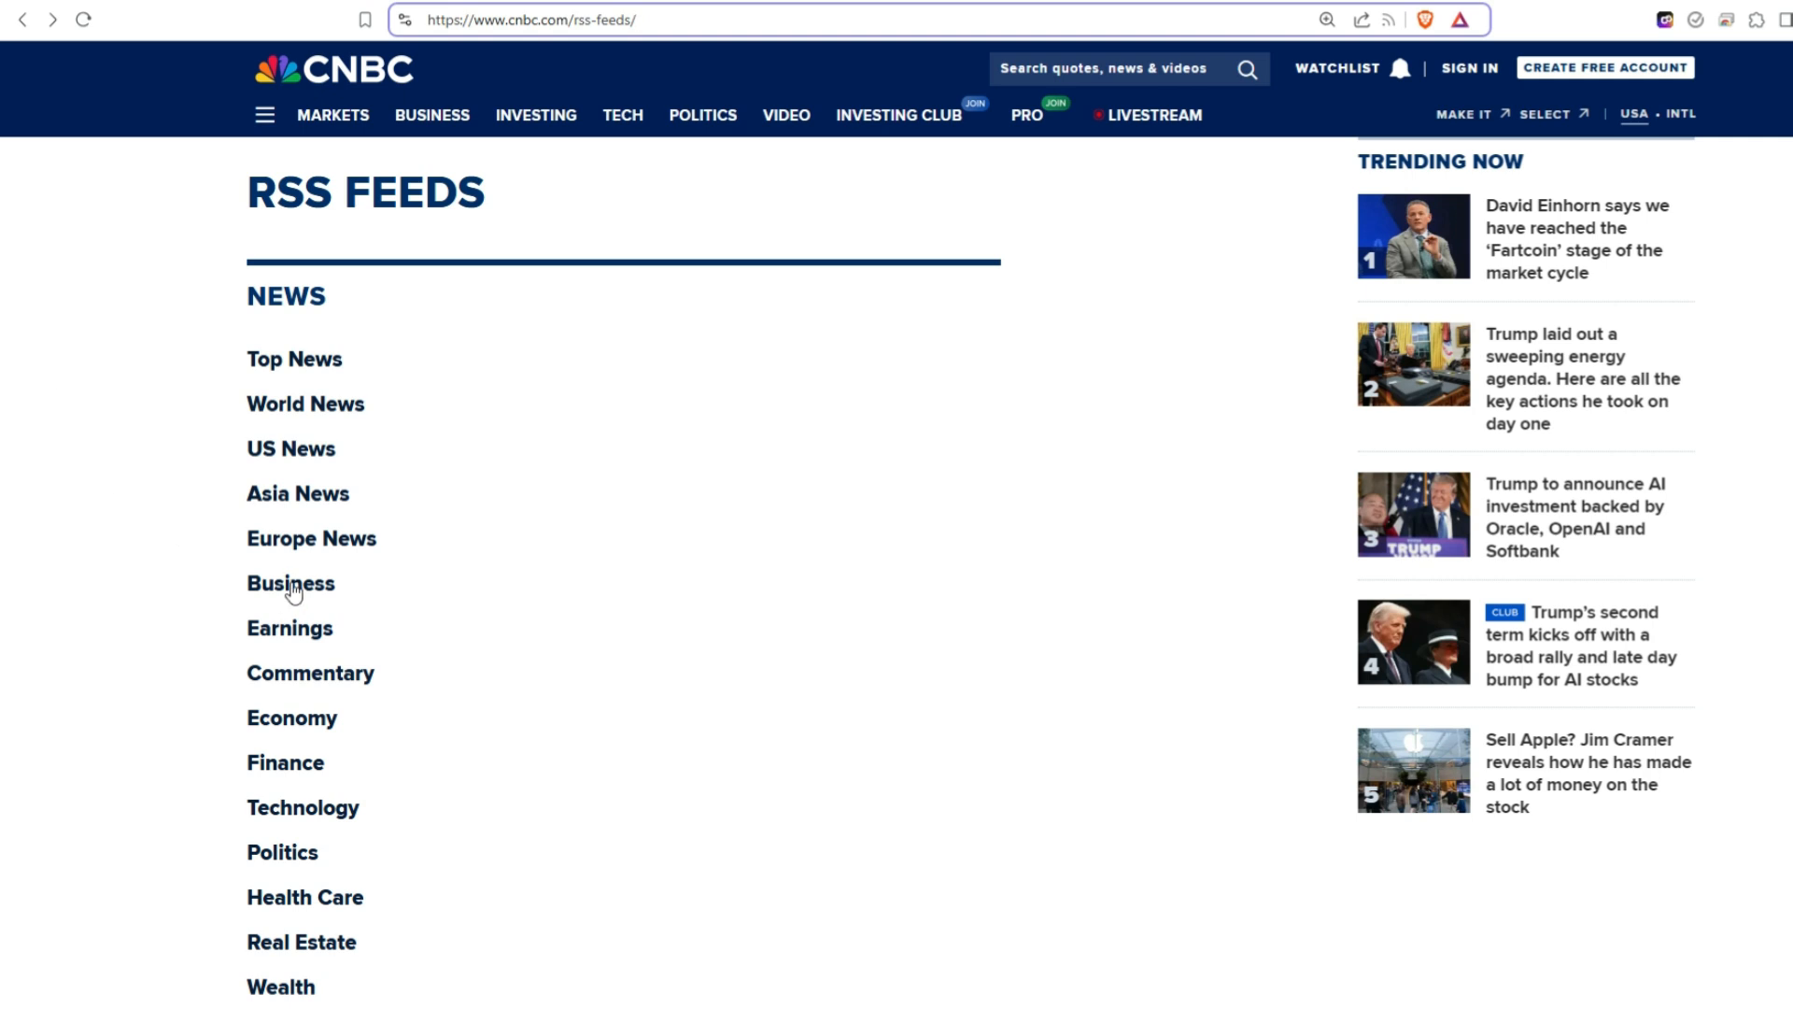
# Open CNBC's Business RSS feed, copy its URL, and switch to the blank Google Sheets spreadsheet.
pyautogui.click(288, 584)
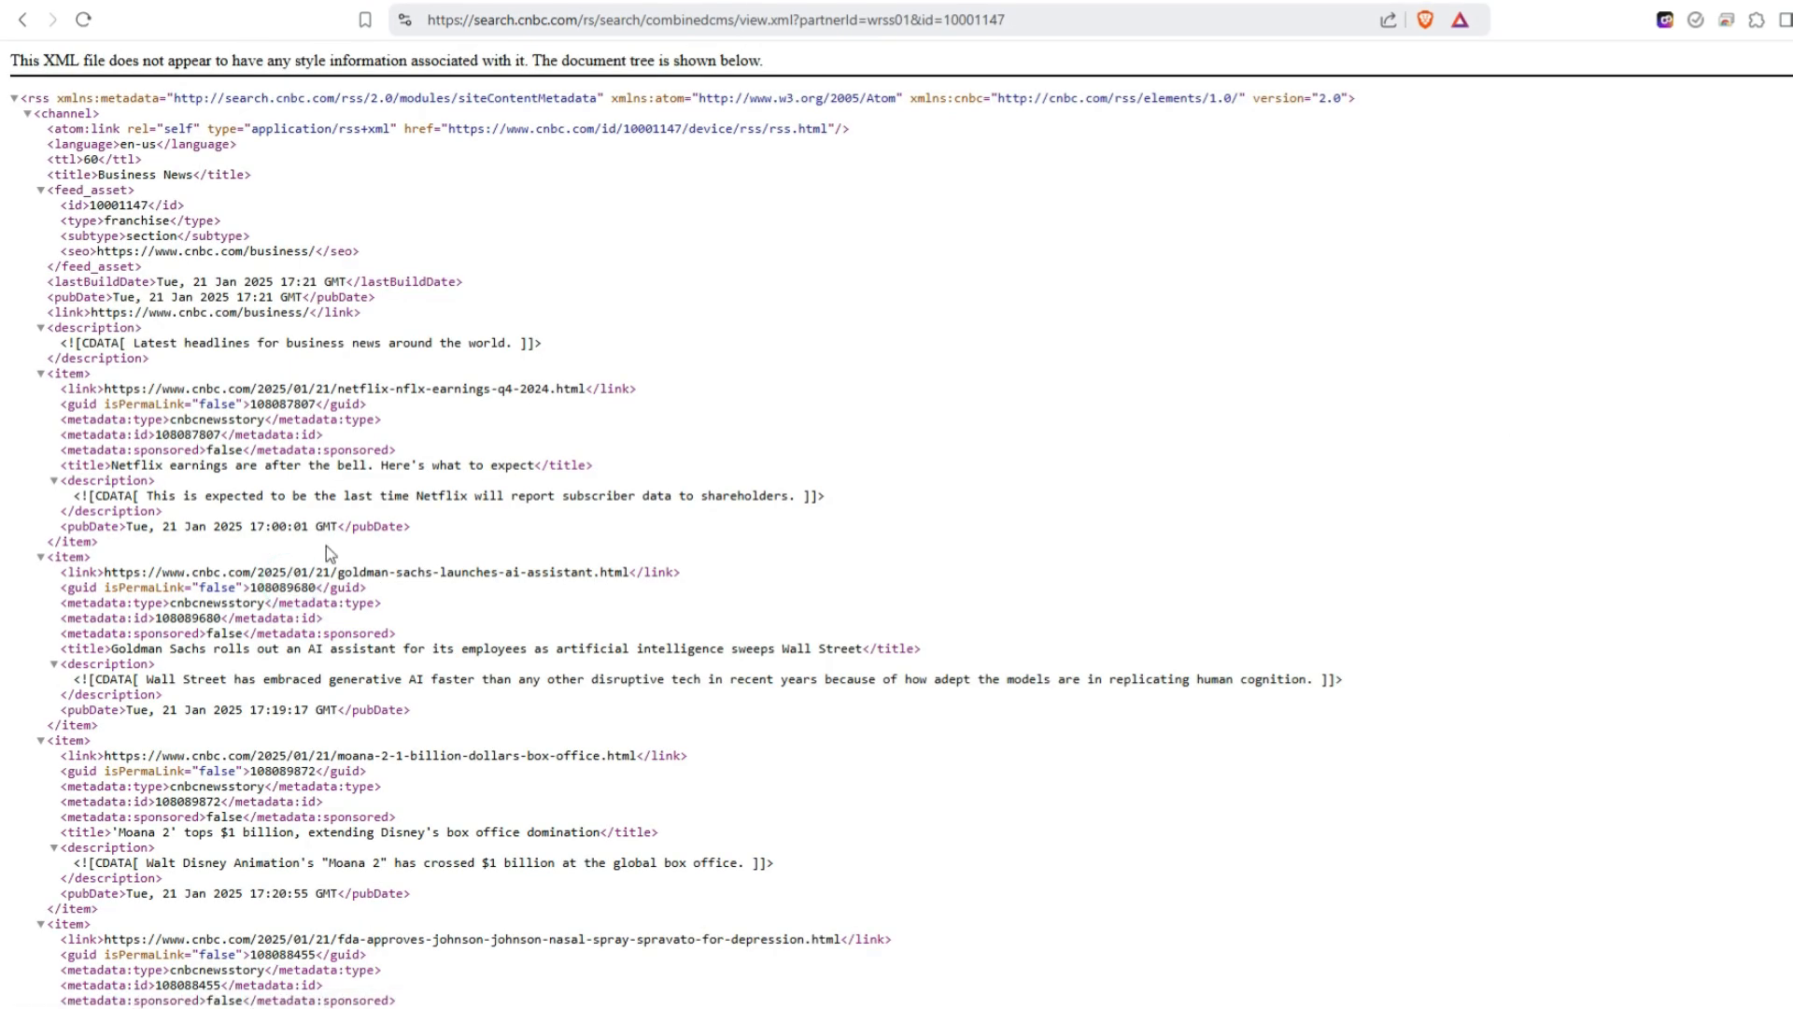
pyautogui.click(636, 20)
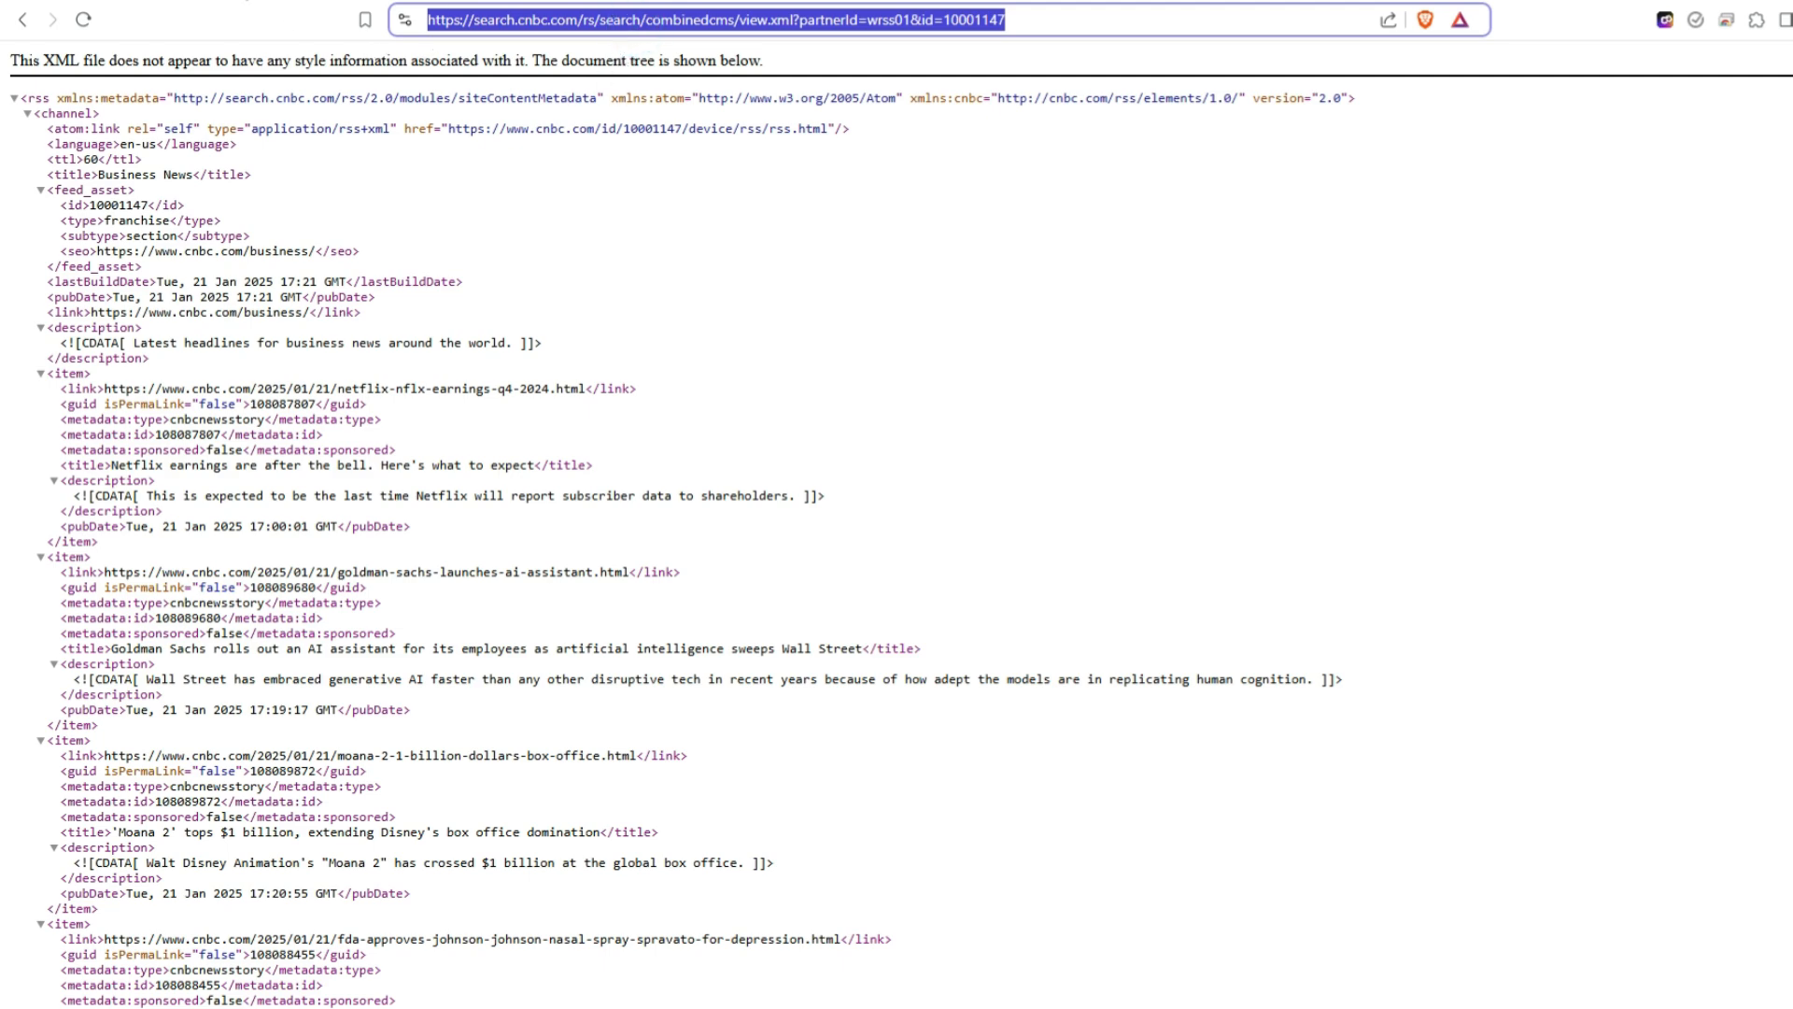
pyautogui.click(309, 0)
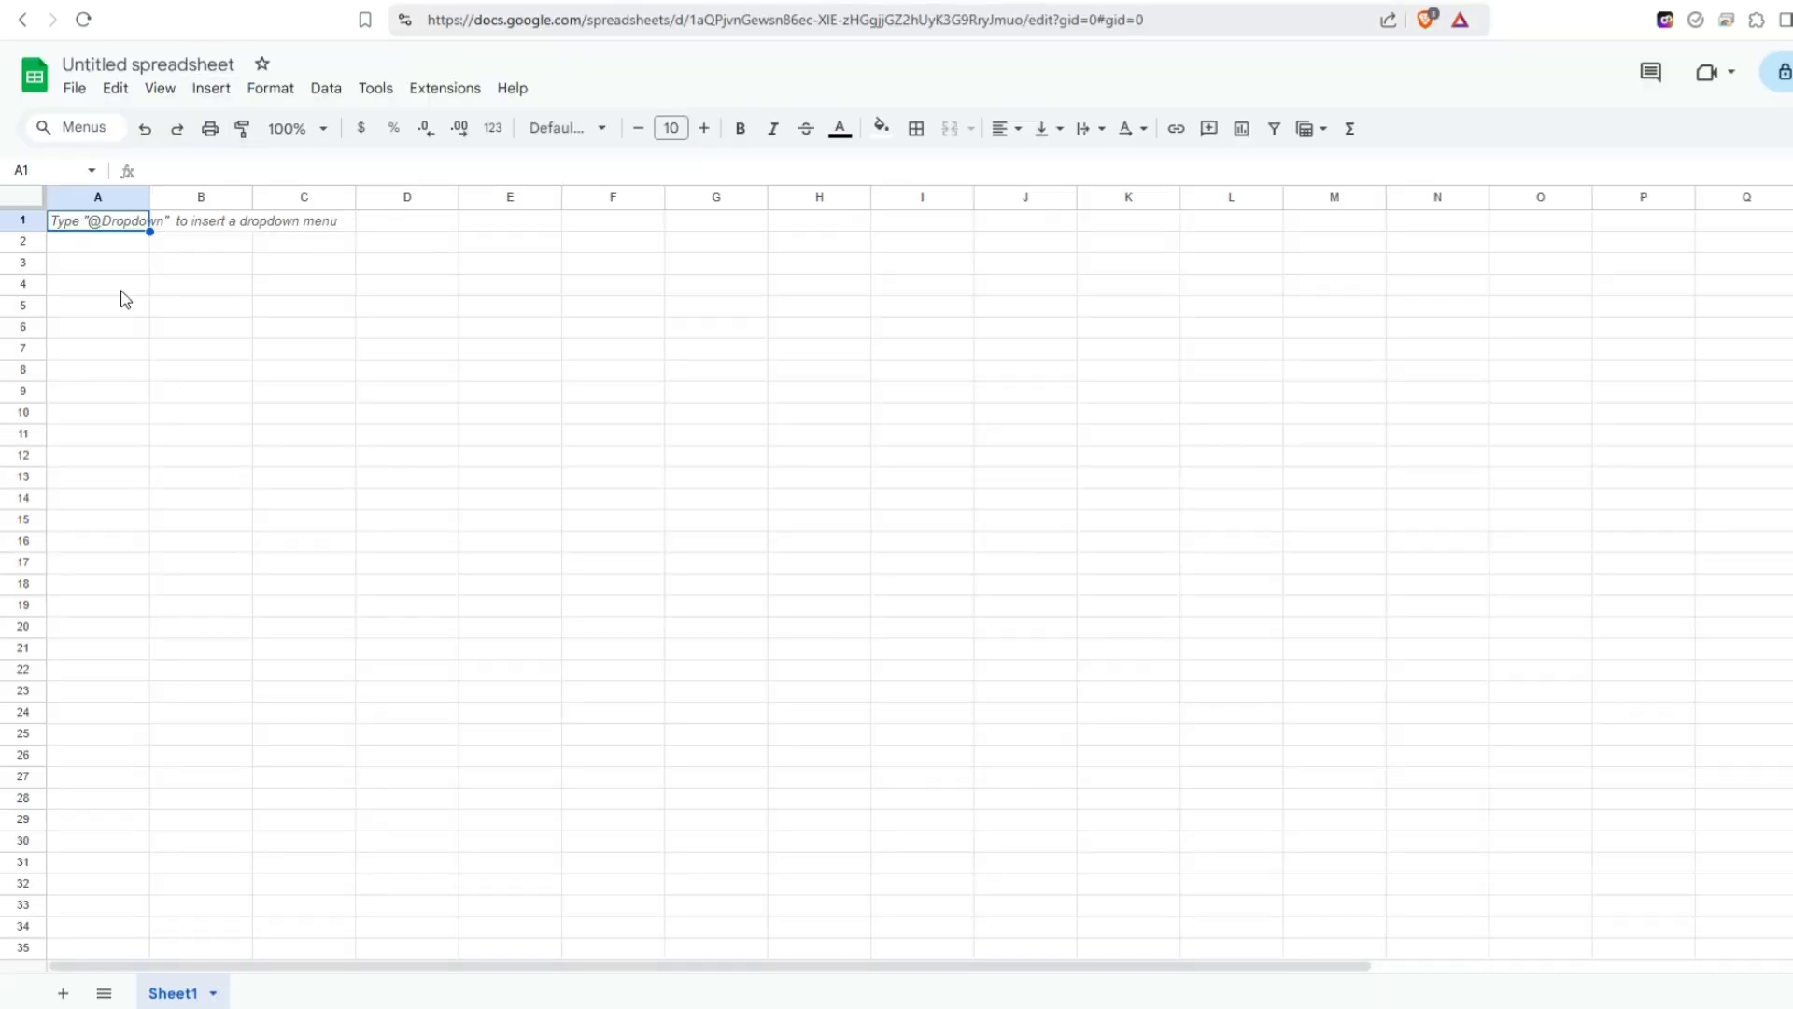
pyautogui.write('=importf')
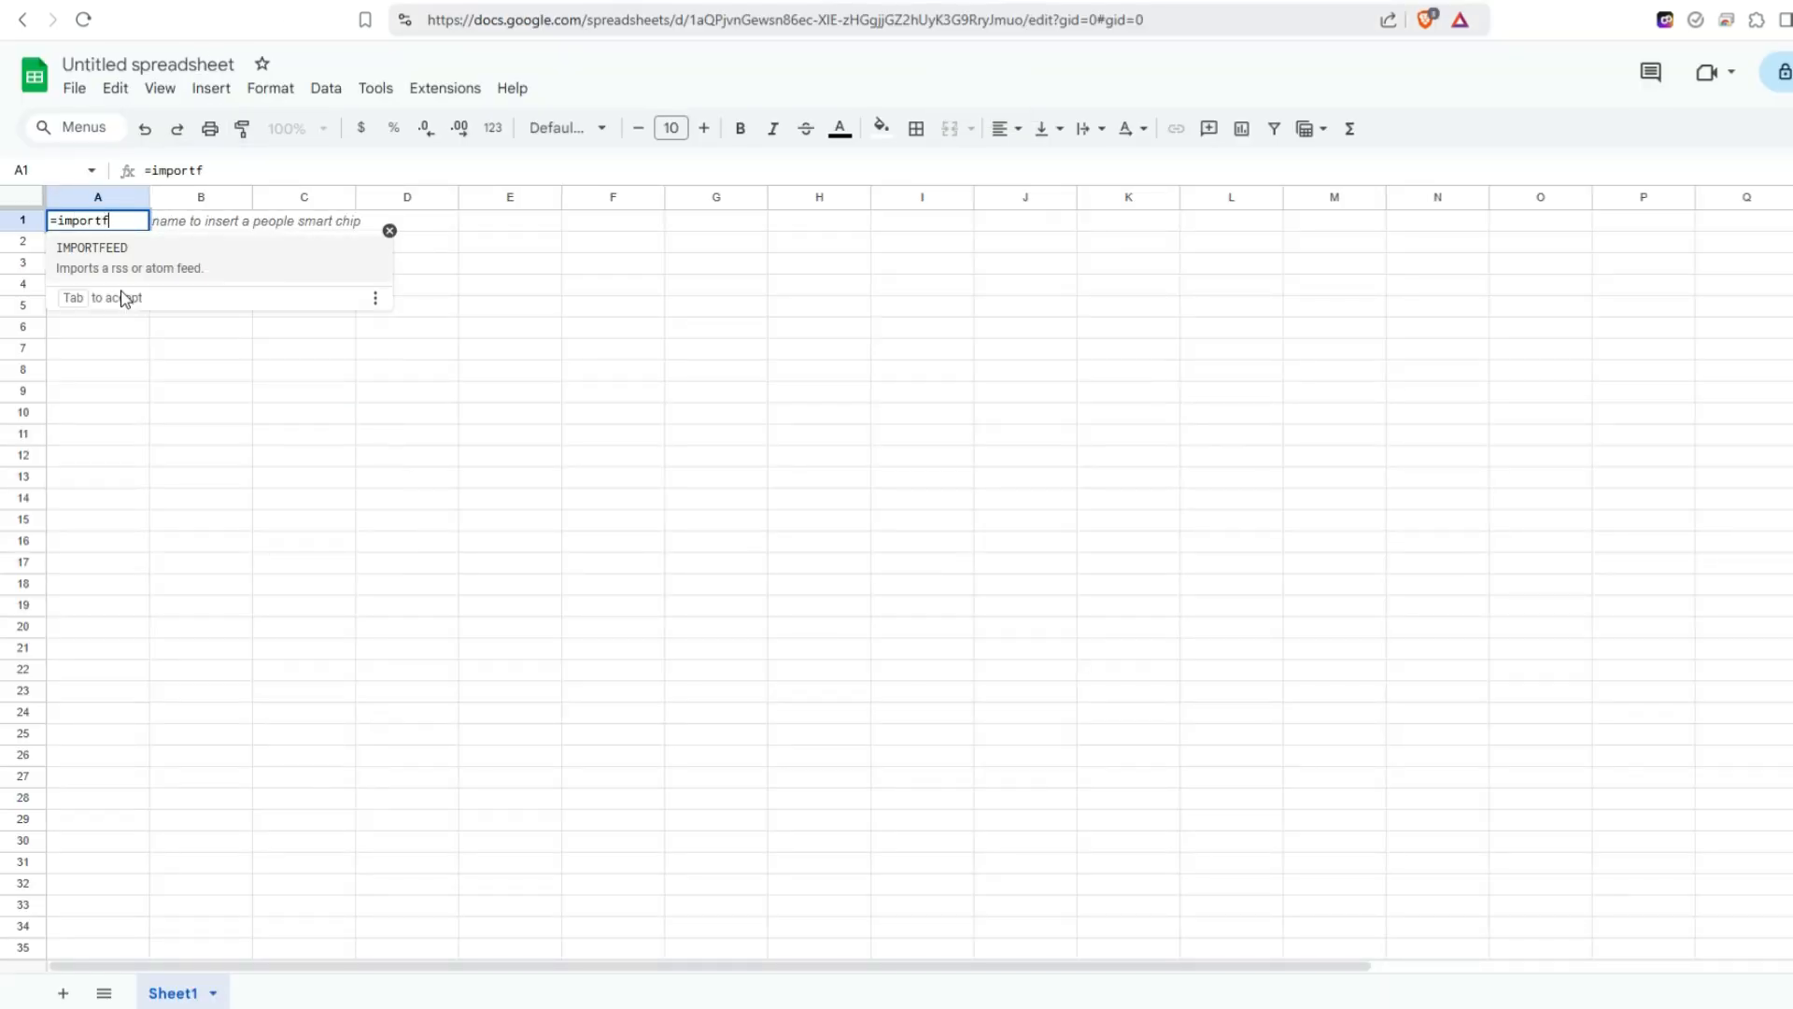
pyautogui.write('e')
pyautogui.press('Tab')
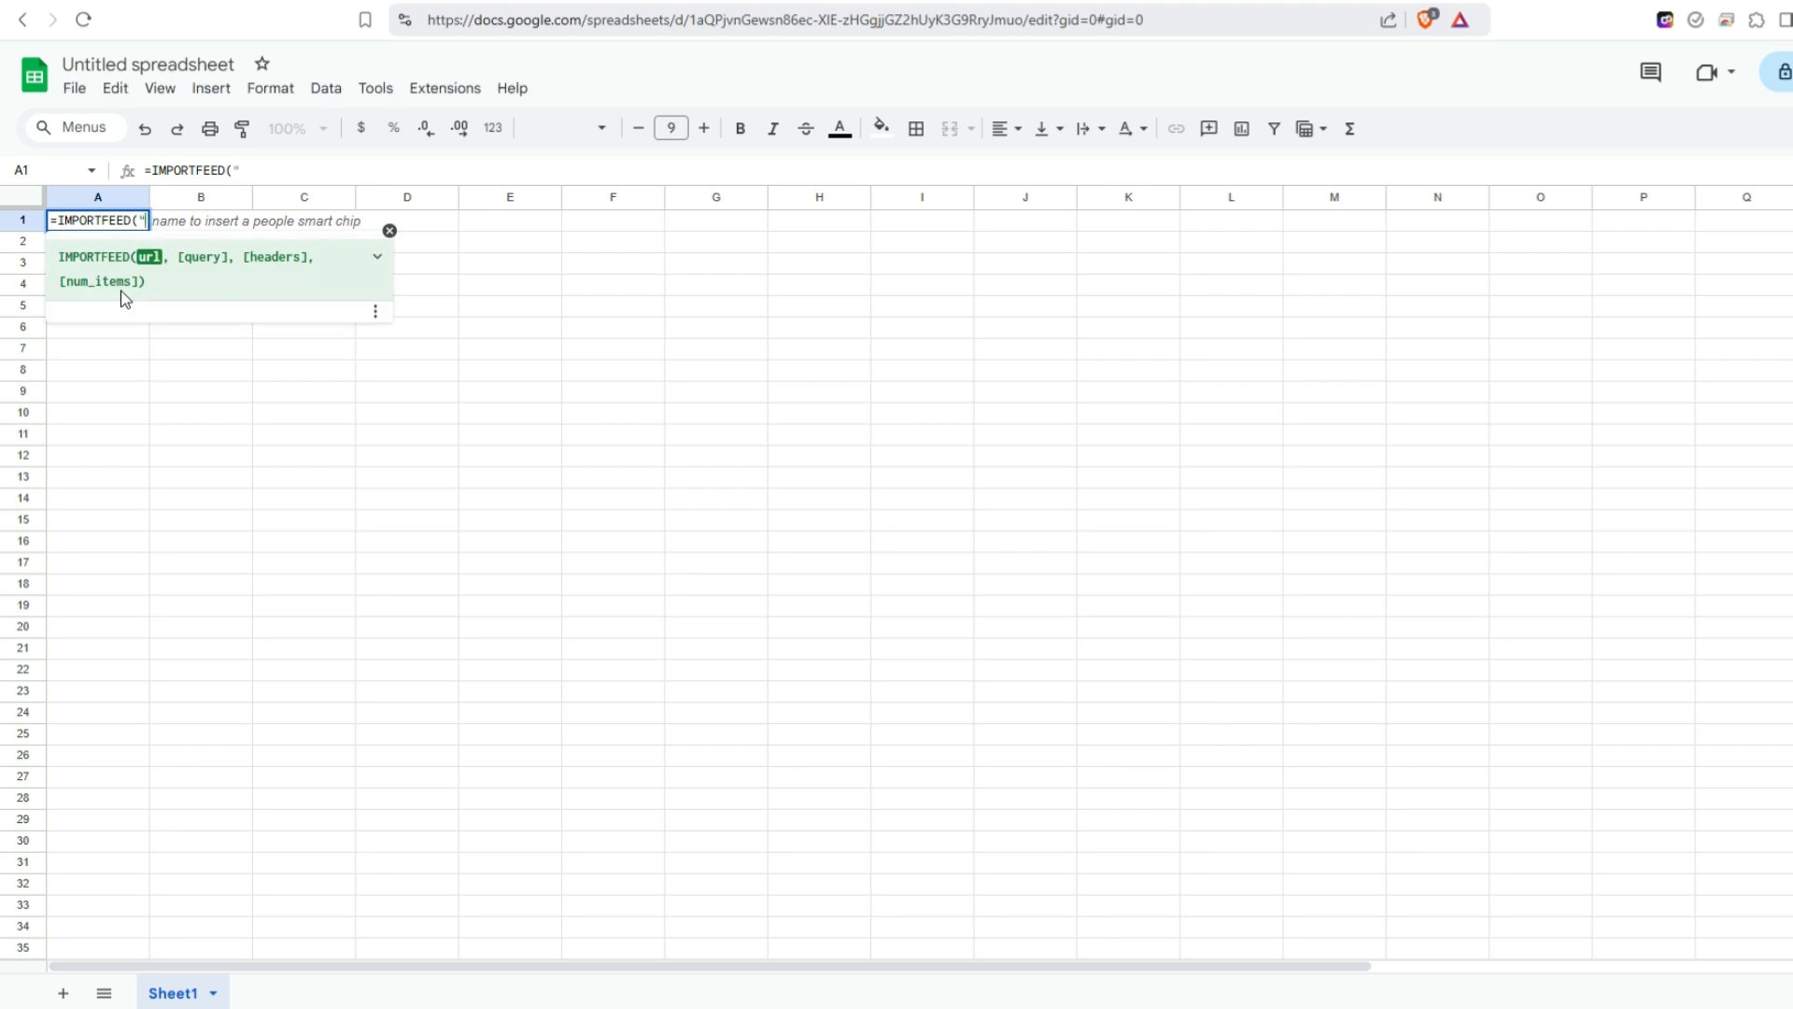
pyautogui.write('"https://search.cnbc.com/rs/search/combinedcms/view.xml?partnerId=wrss01&id=10001147')
pyautogui.write('"')
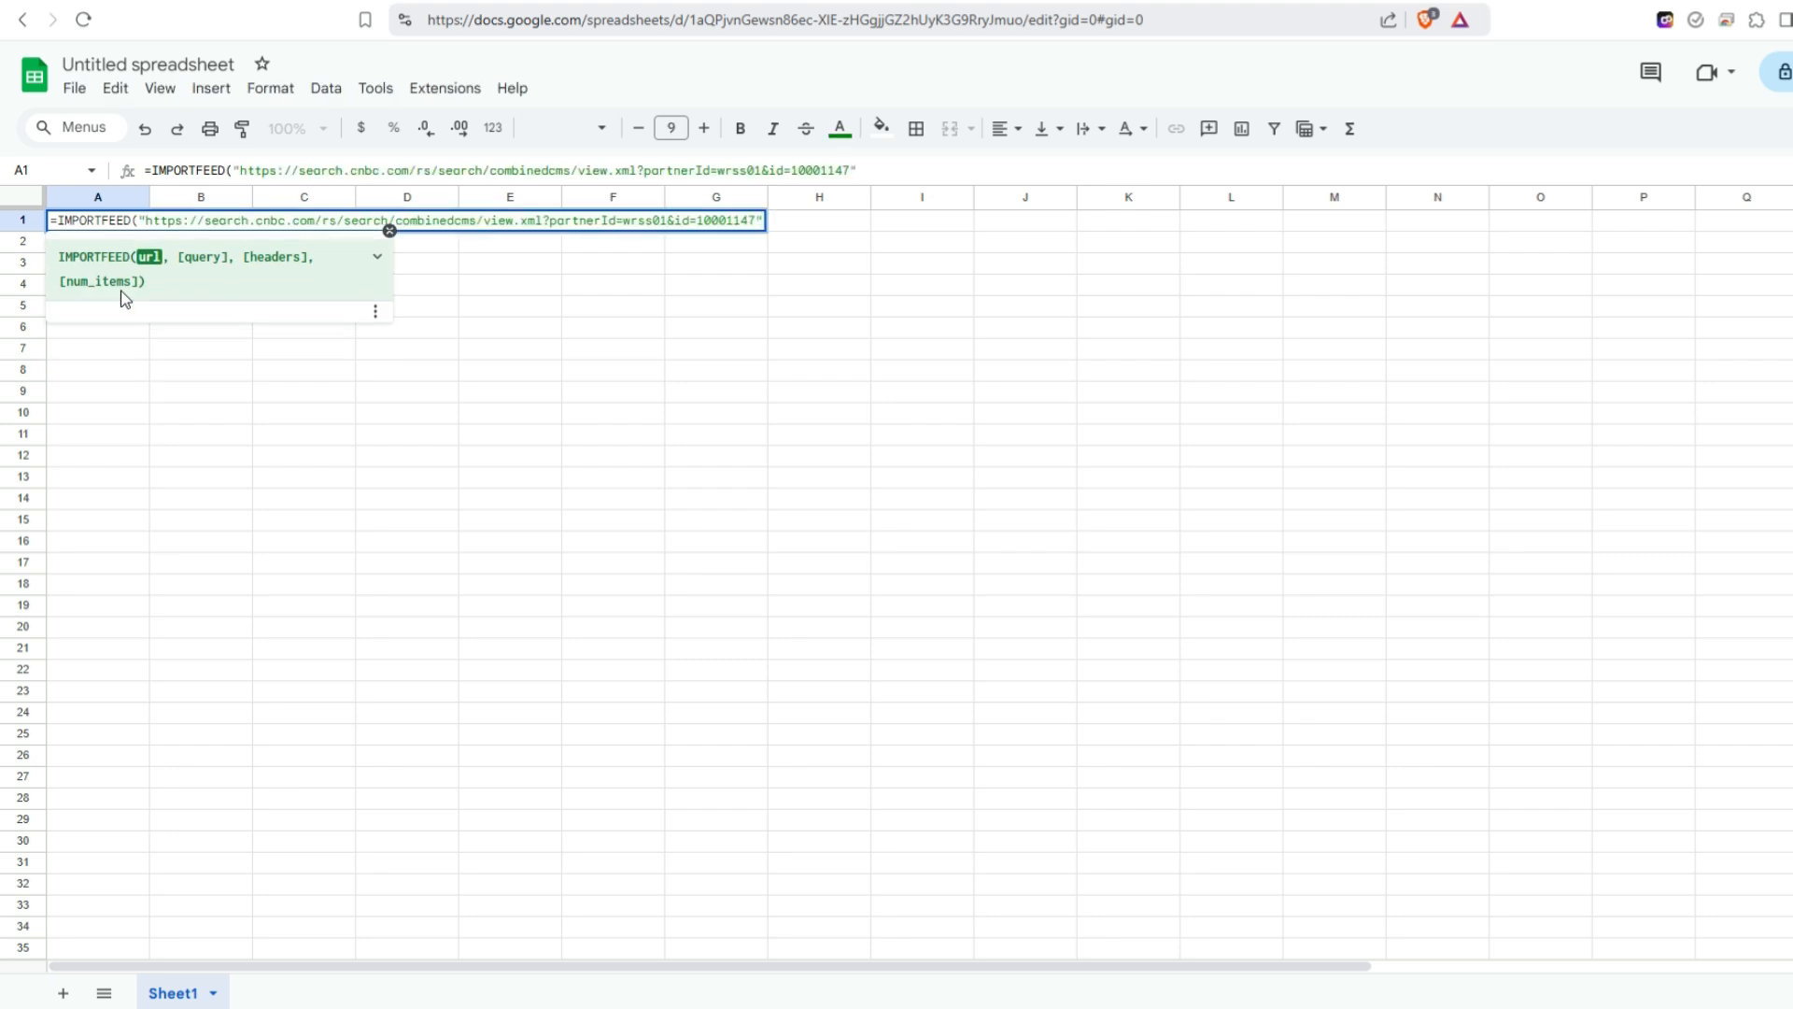
pyautogui.write(')')
pyautogui.press('Return')
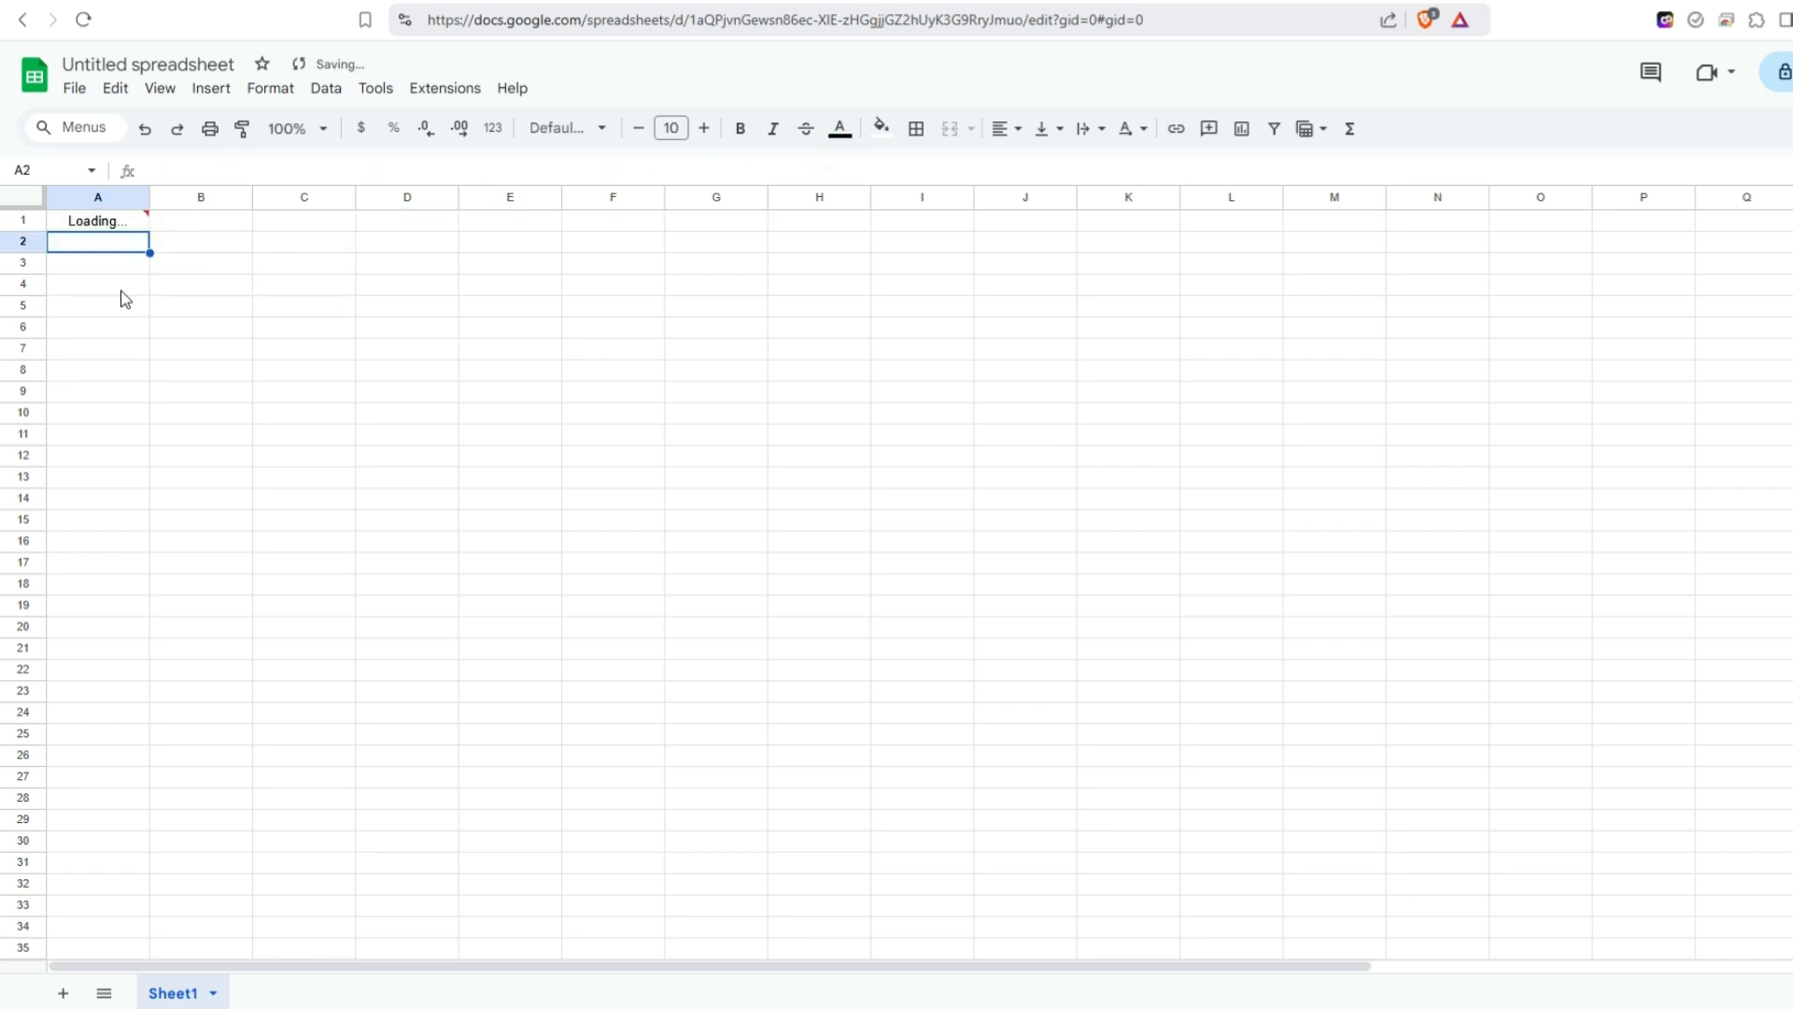
pyautogui.press('Up')
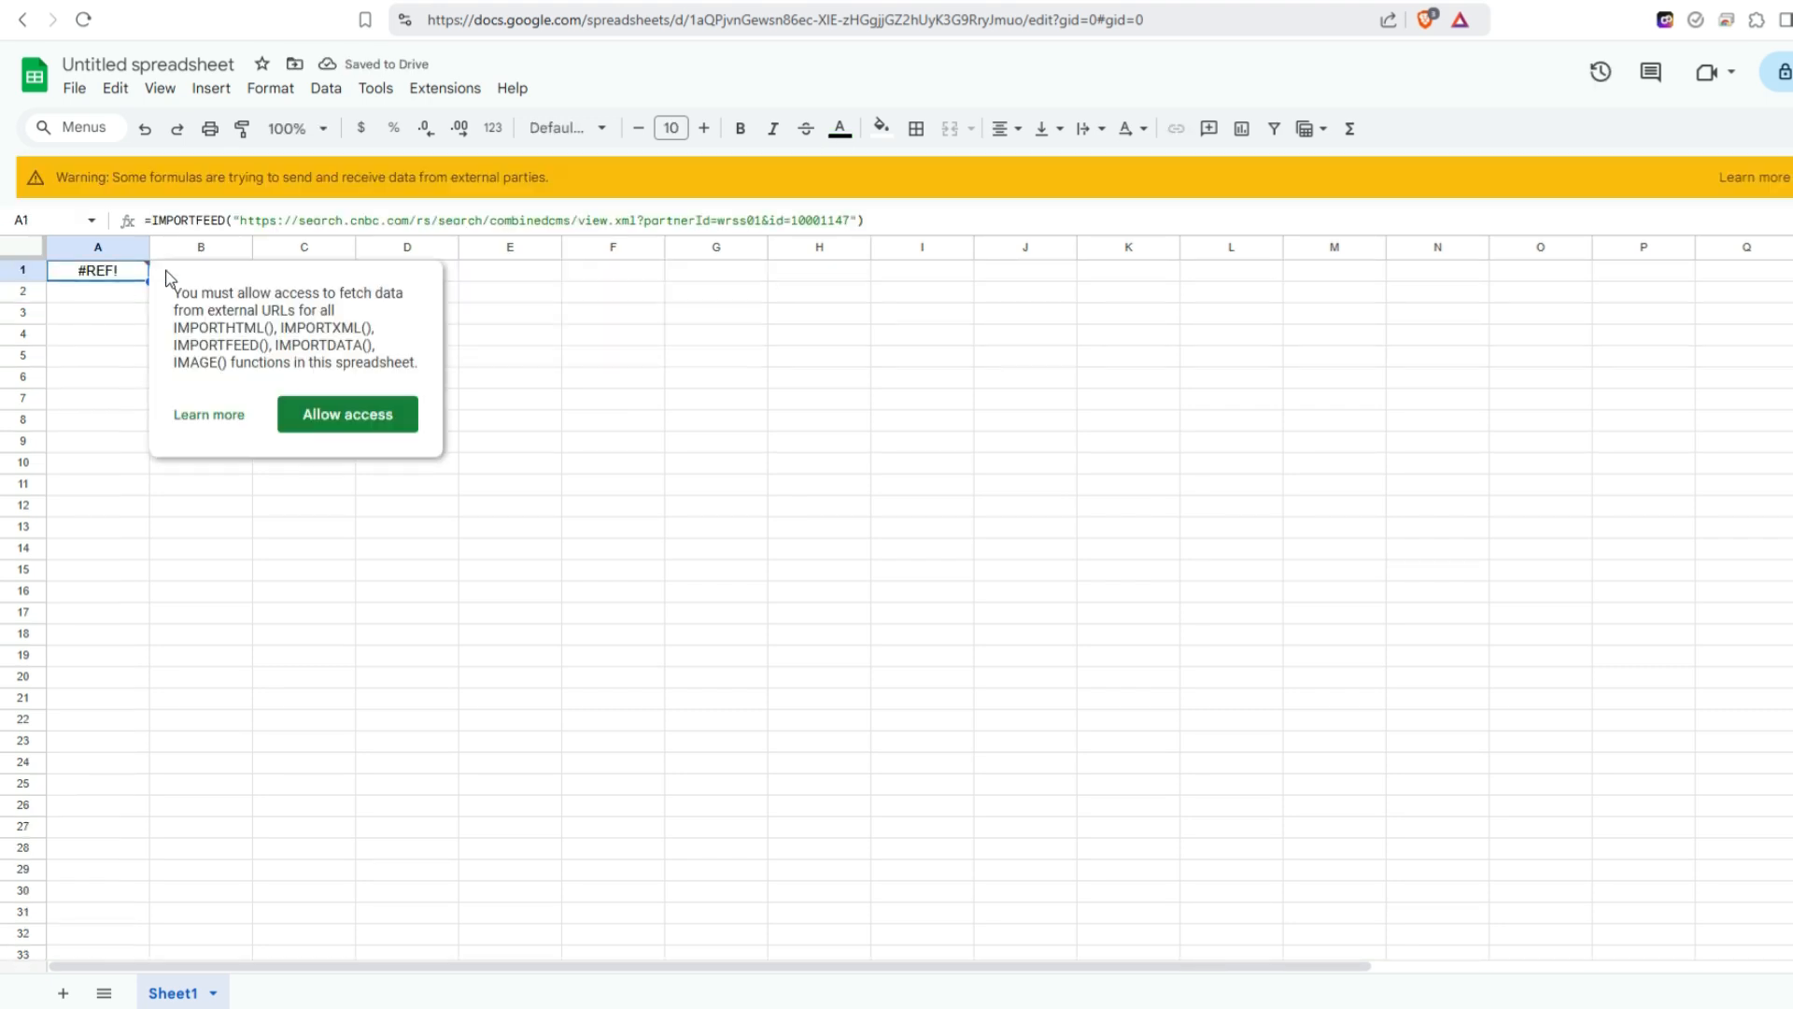
pyautogui.click(314, 419)
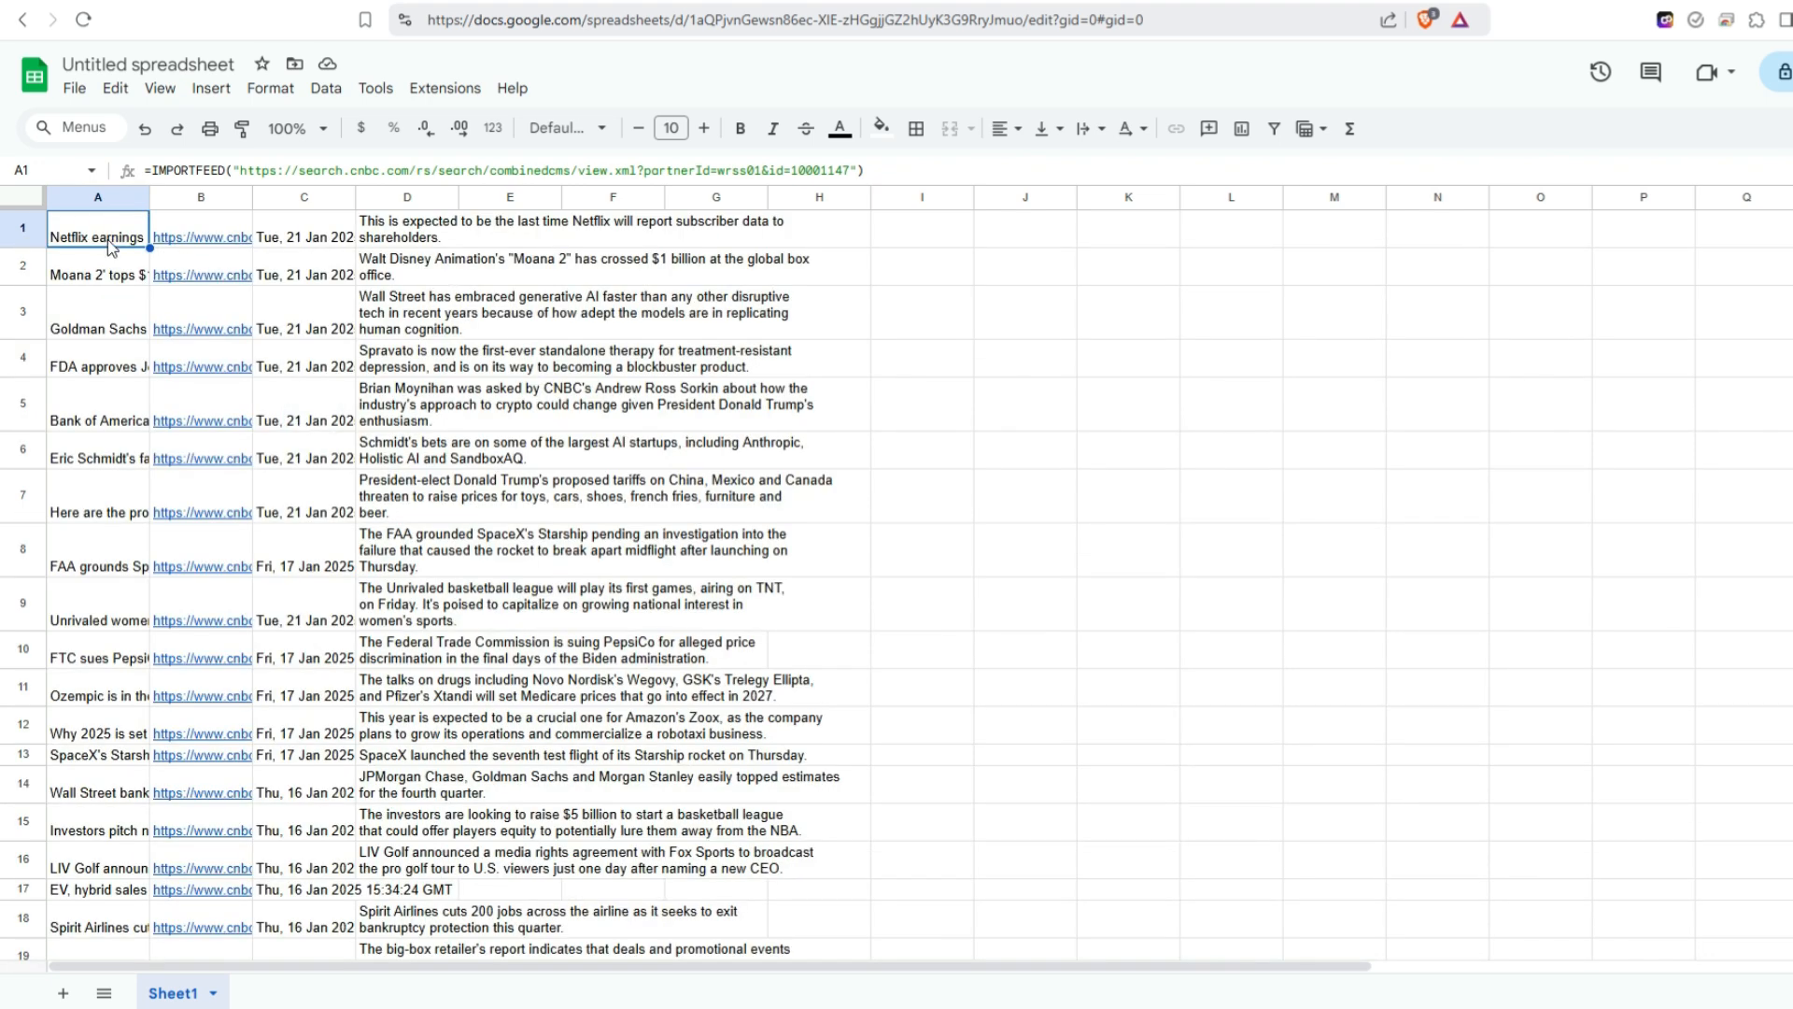
# Inspect the link, date and summary cells of the first imported feed item.
pyautogui.click(191, 239)
pyautogui.click(284, 229)
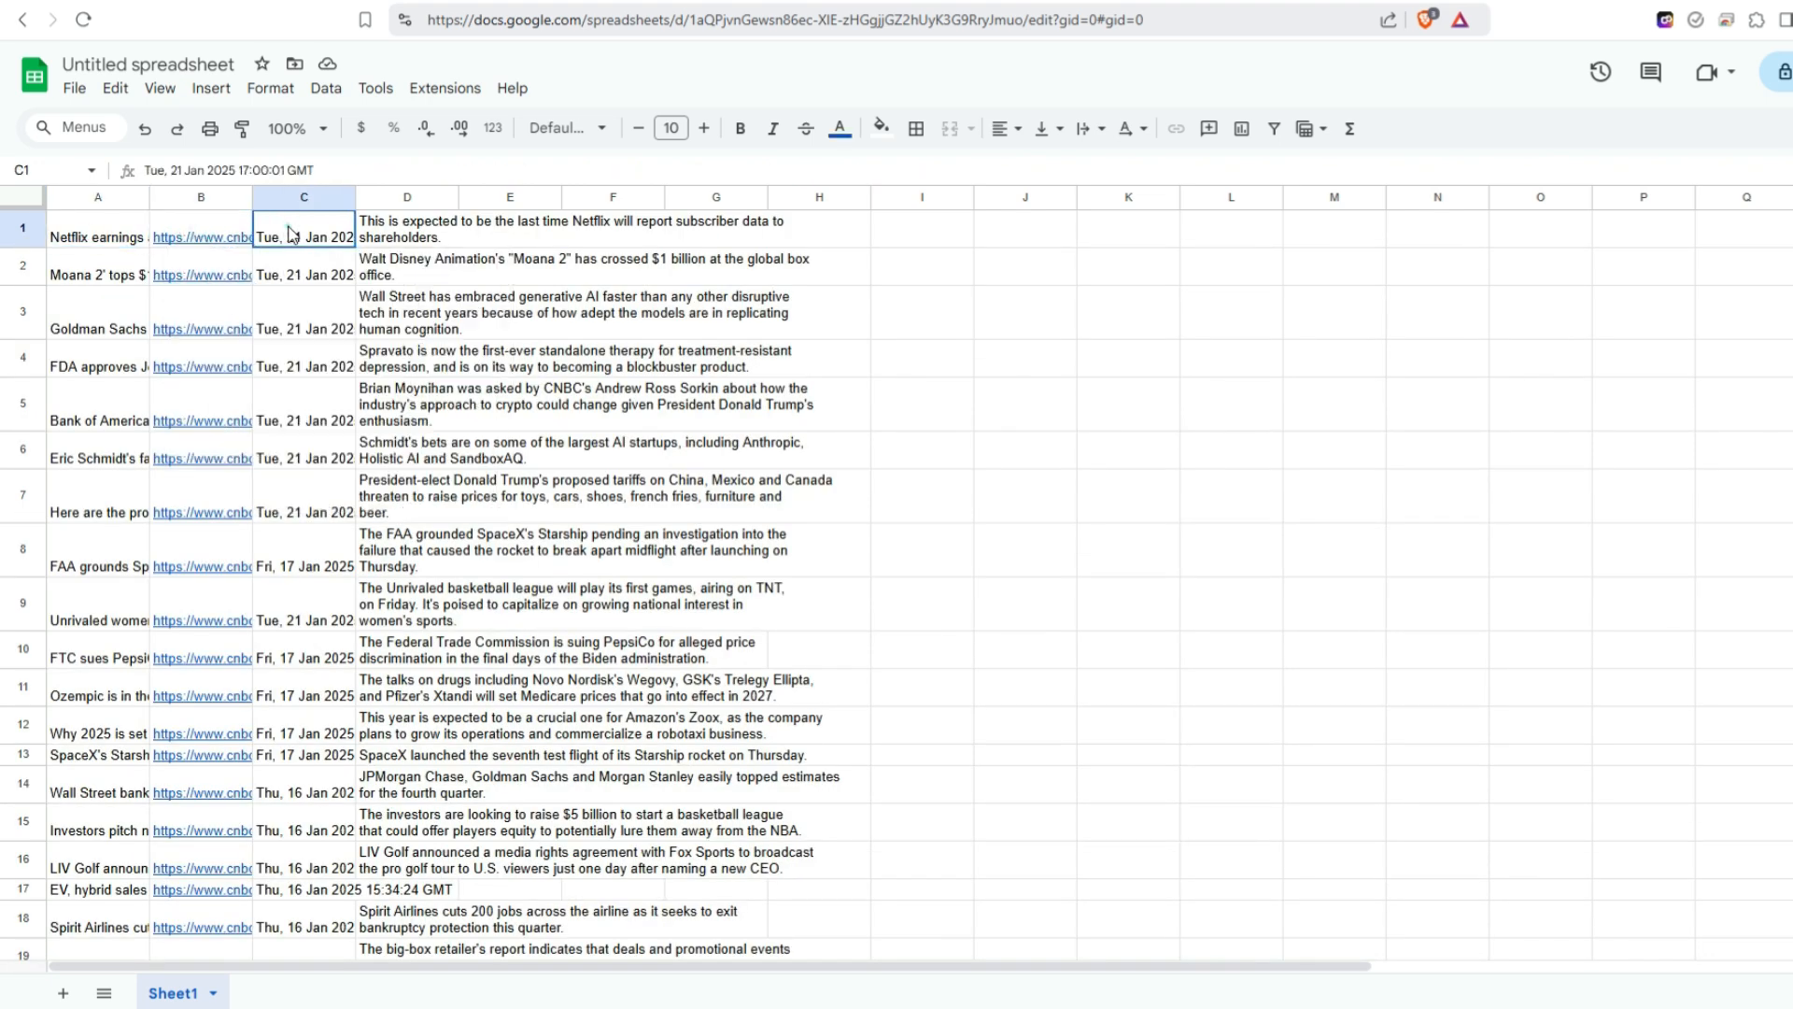
pyautogui.click(446, 224)
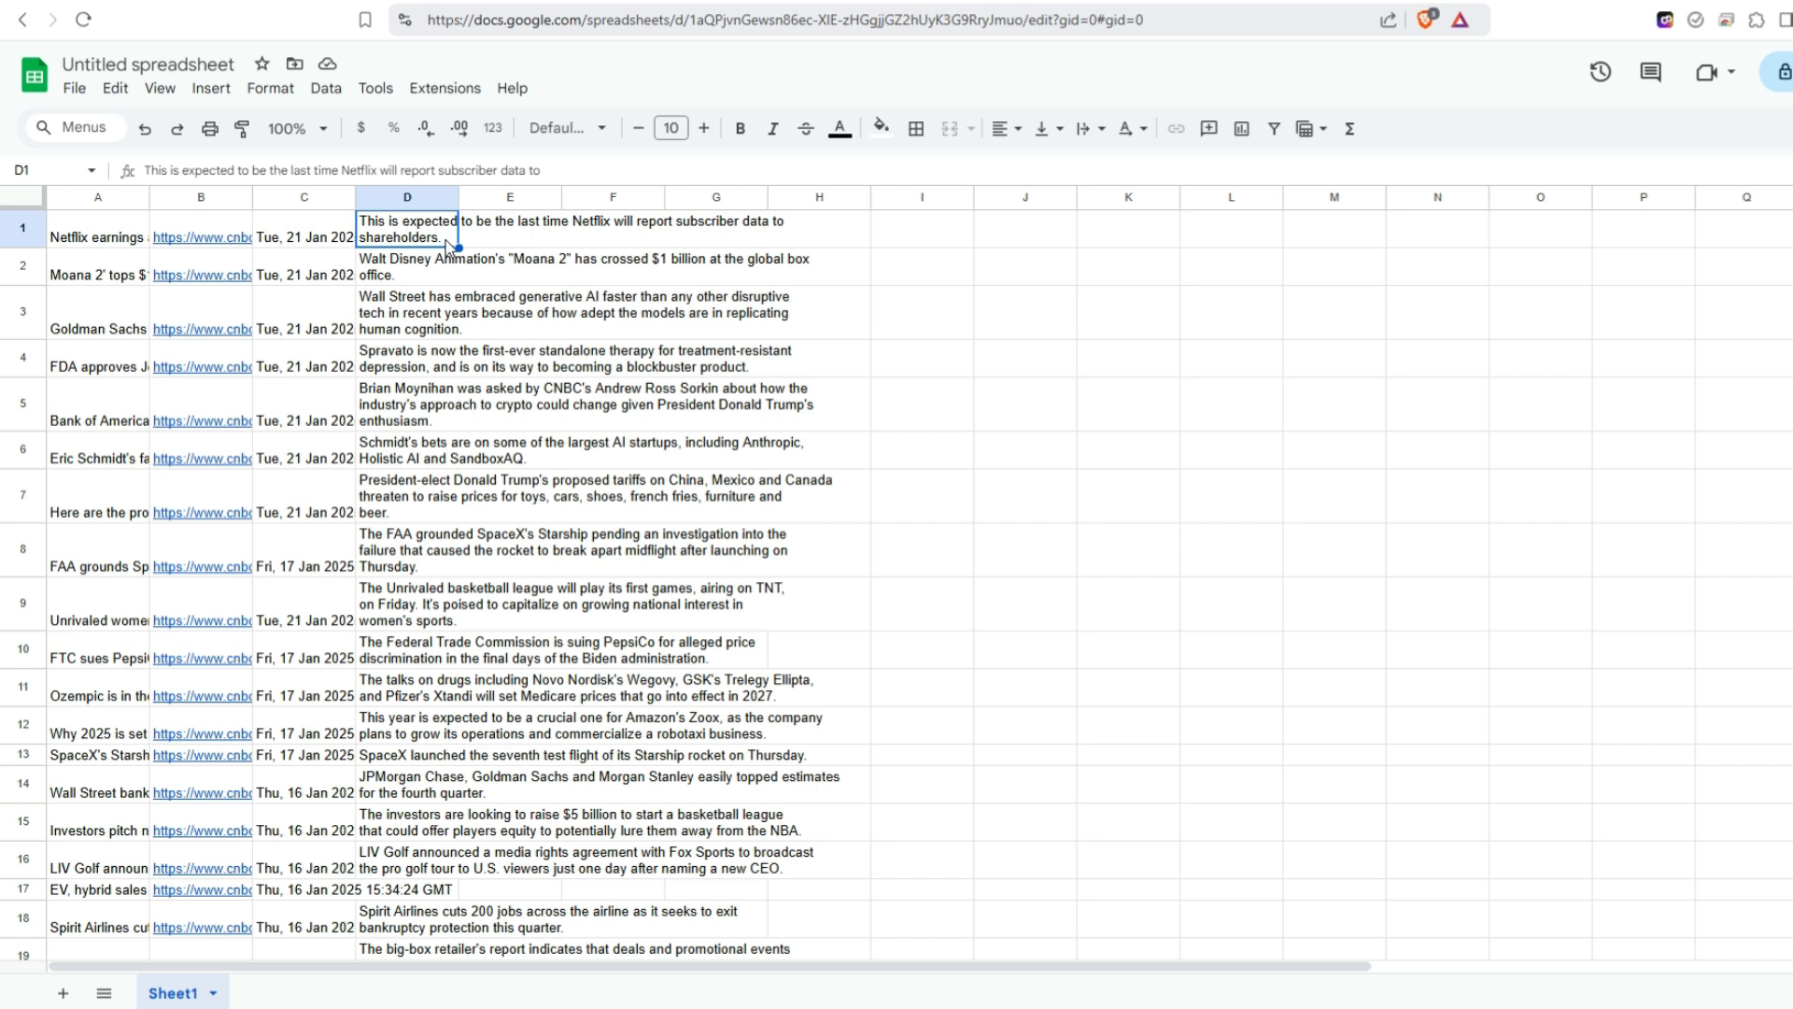
# Open the full IMPORTFEED help from the formula in A1 and read the optional query, headers and num_items arguments.
pyautogui.click(84, 234)
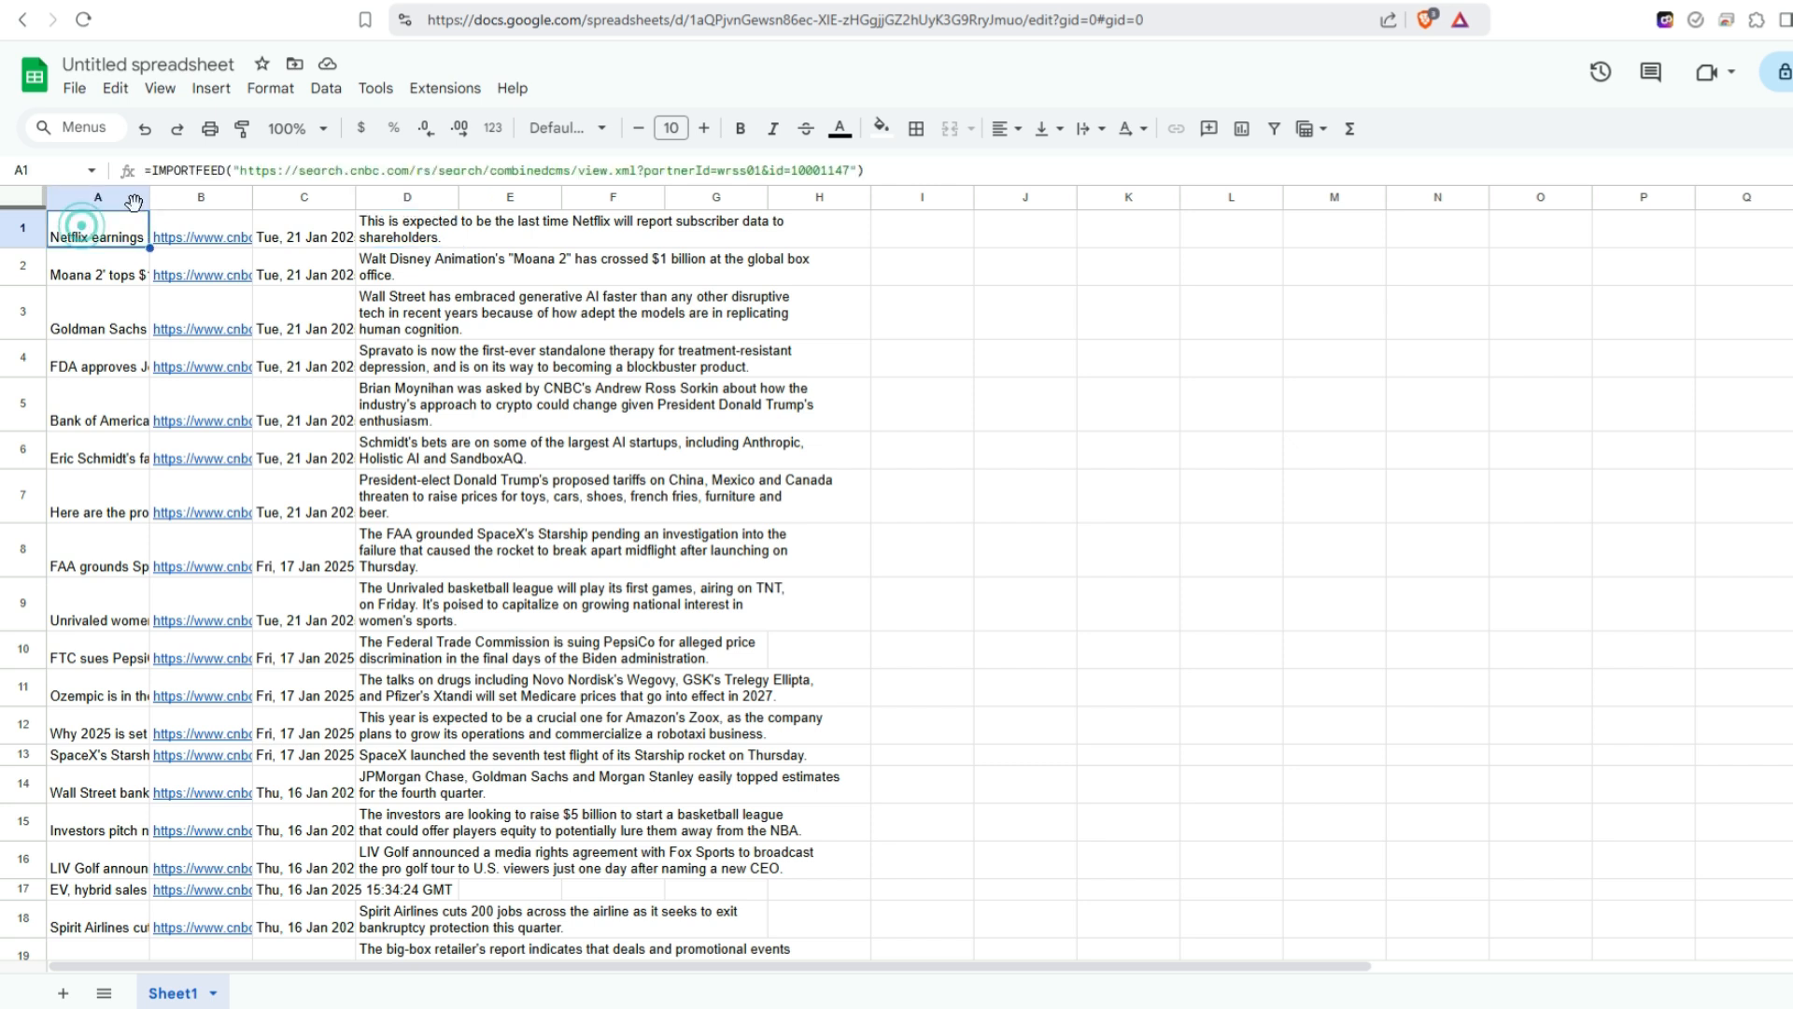
pyautogui.click(194, 170)
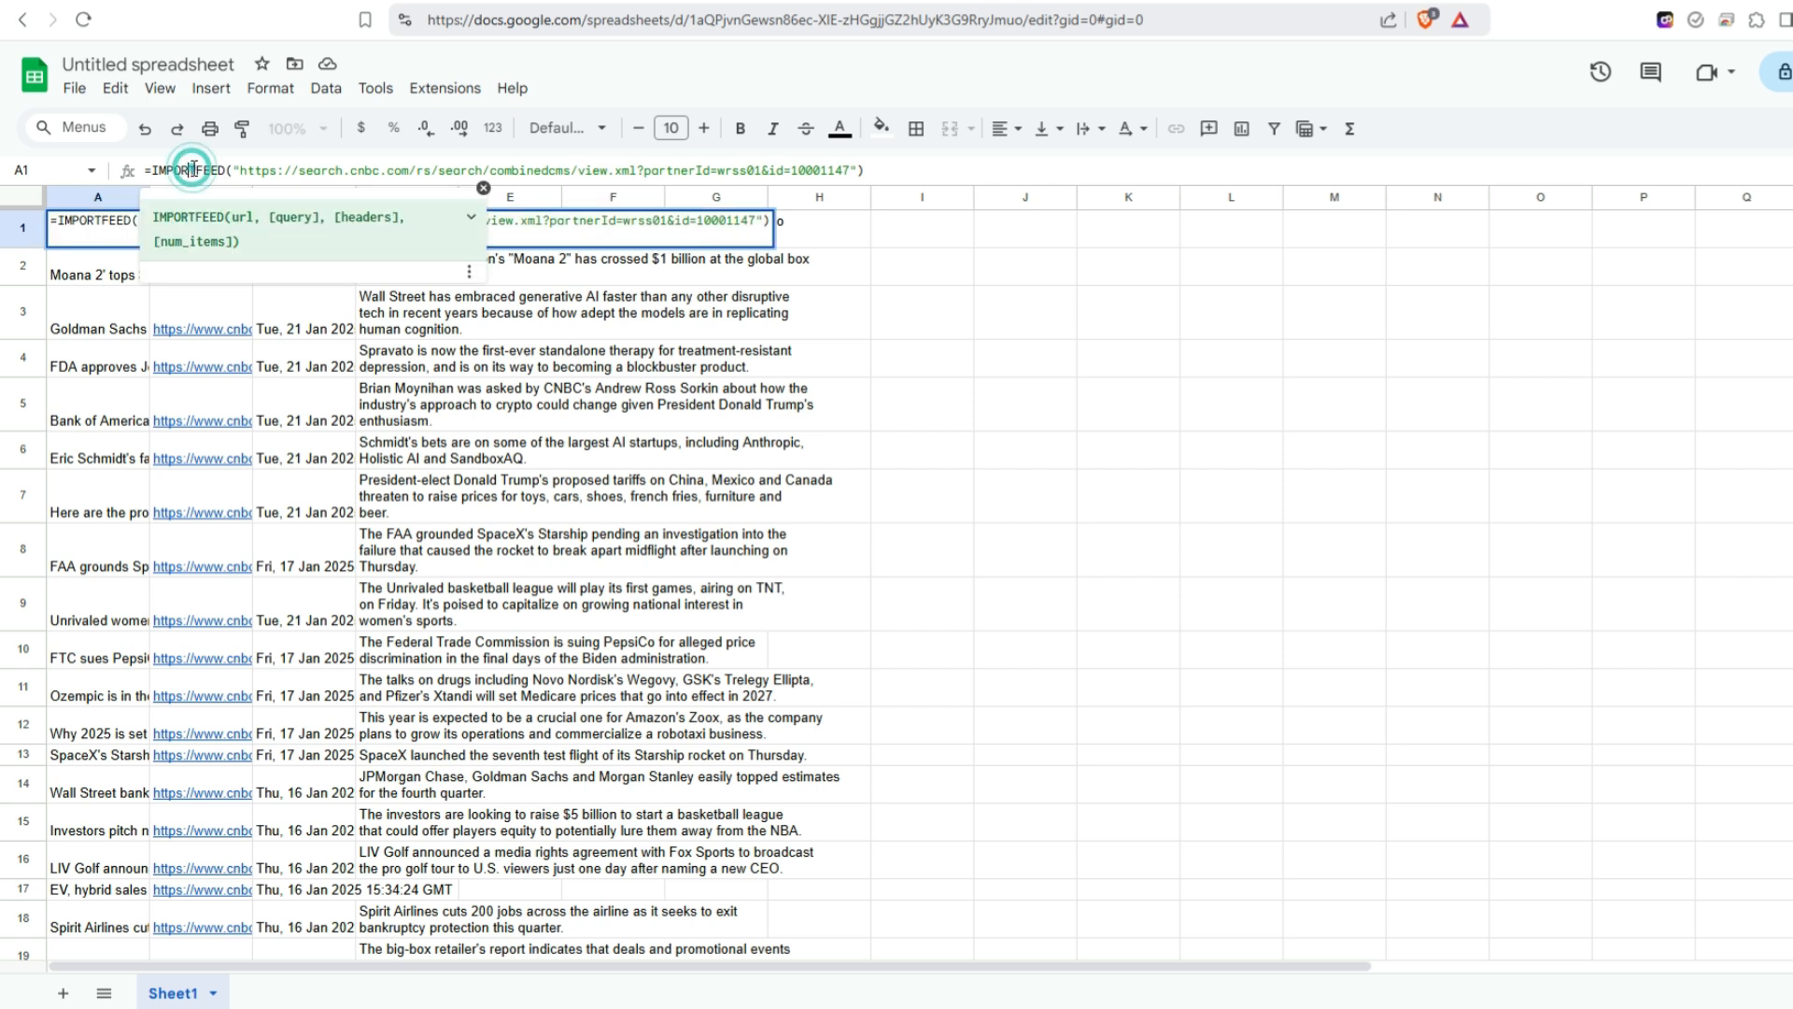
pyautogui.click(469, 218)
pyautogui.scroll(-2, 322, 339)
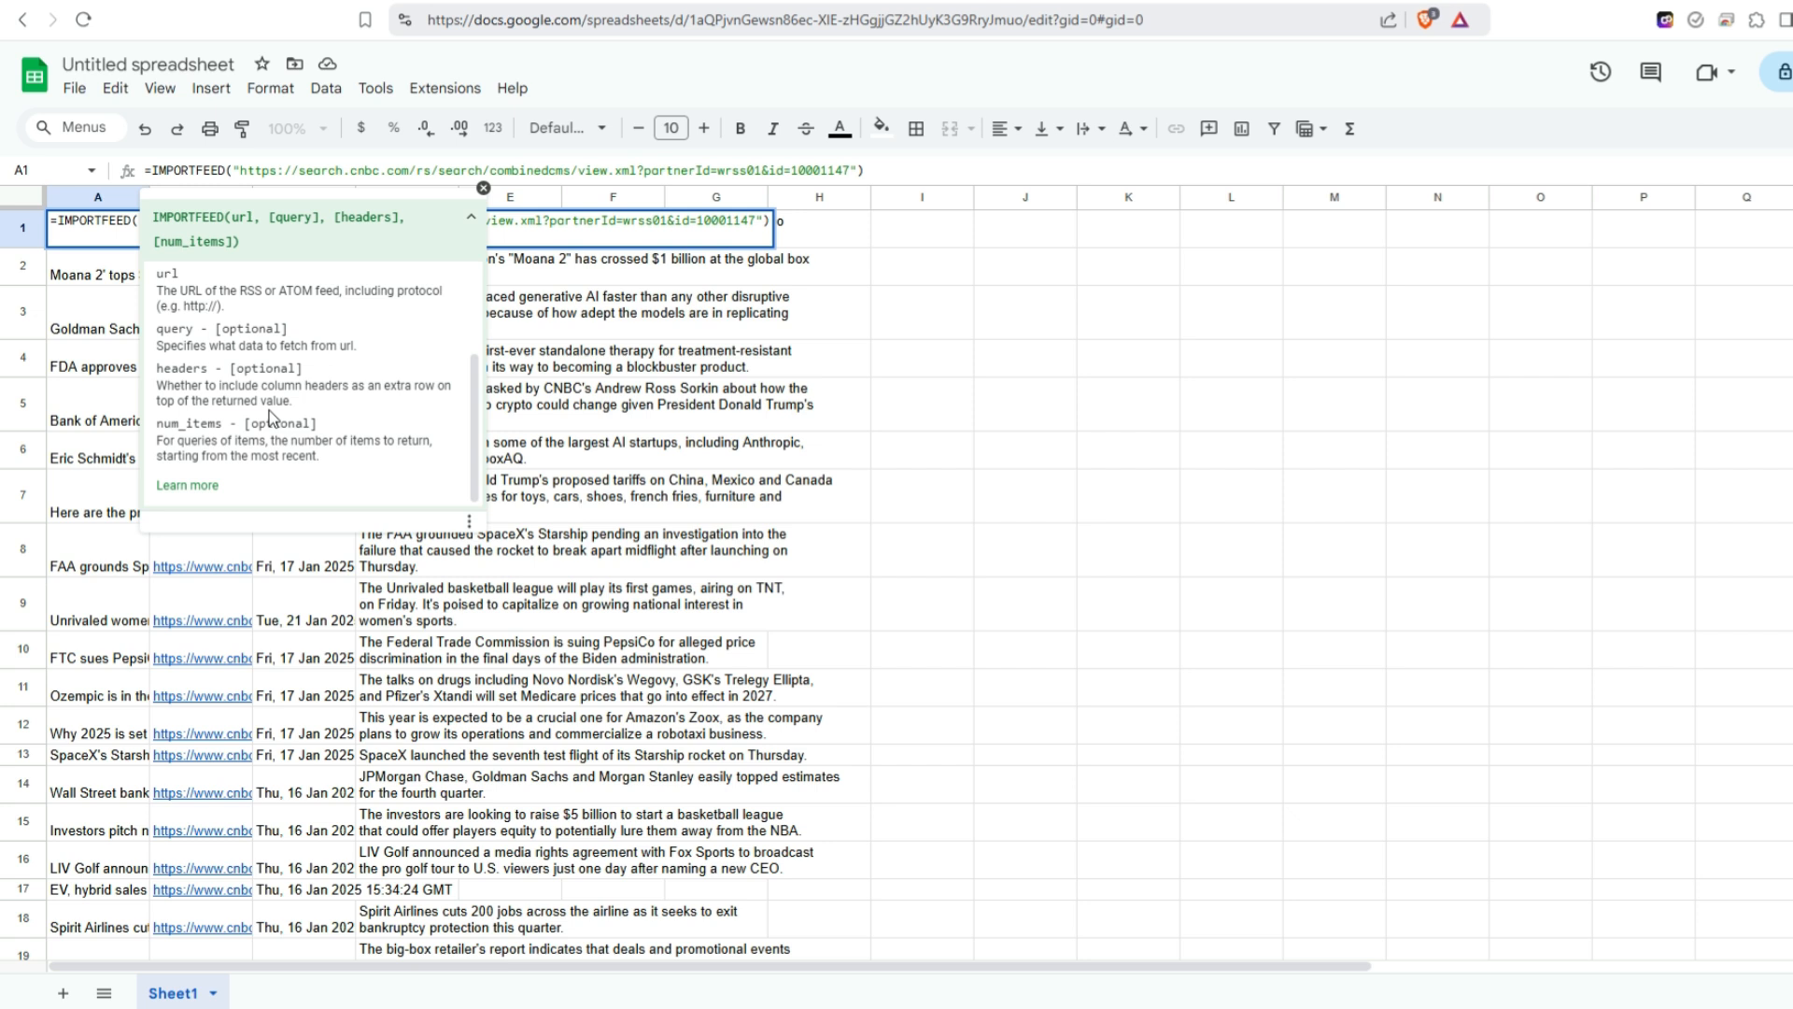
pyautogui.click(188, 486)
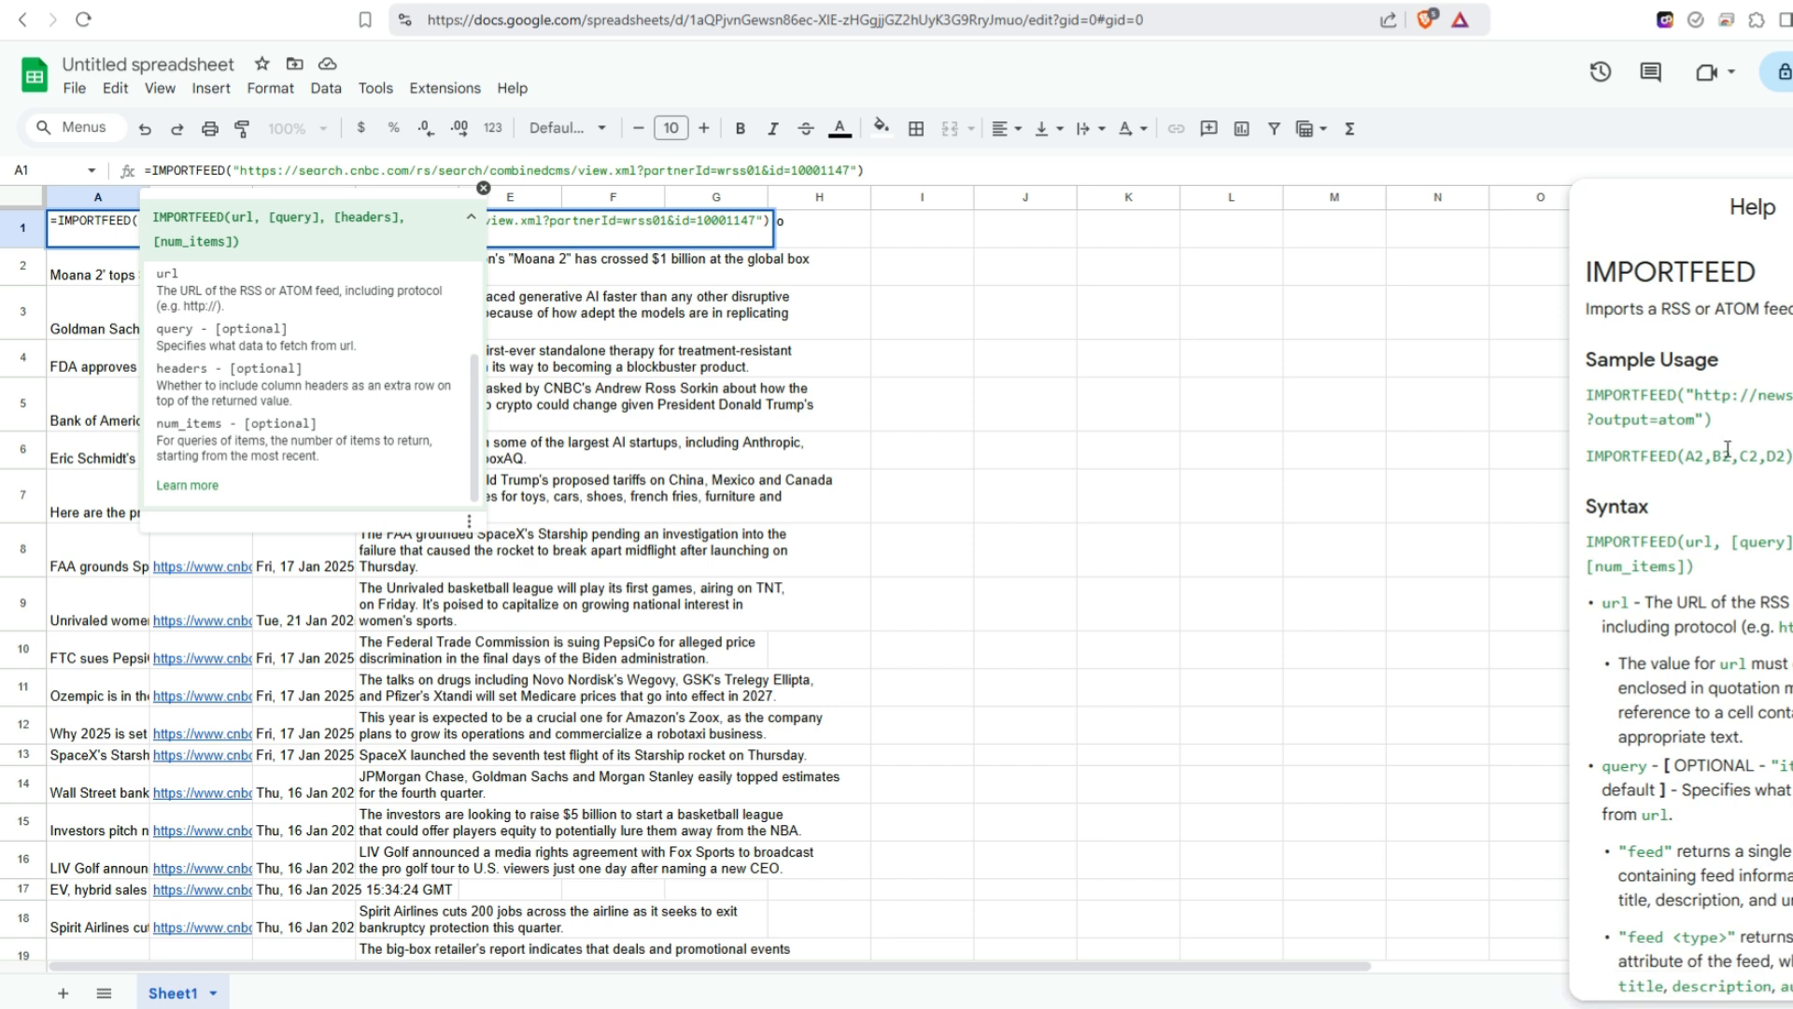
pyautogui.scroll(-1, 1727, 449)
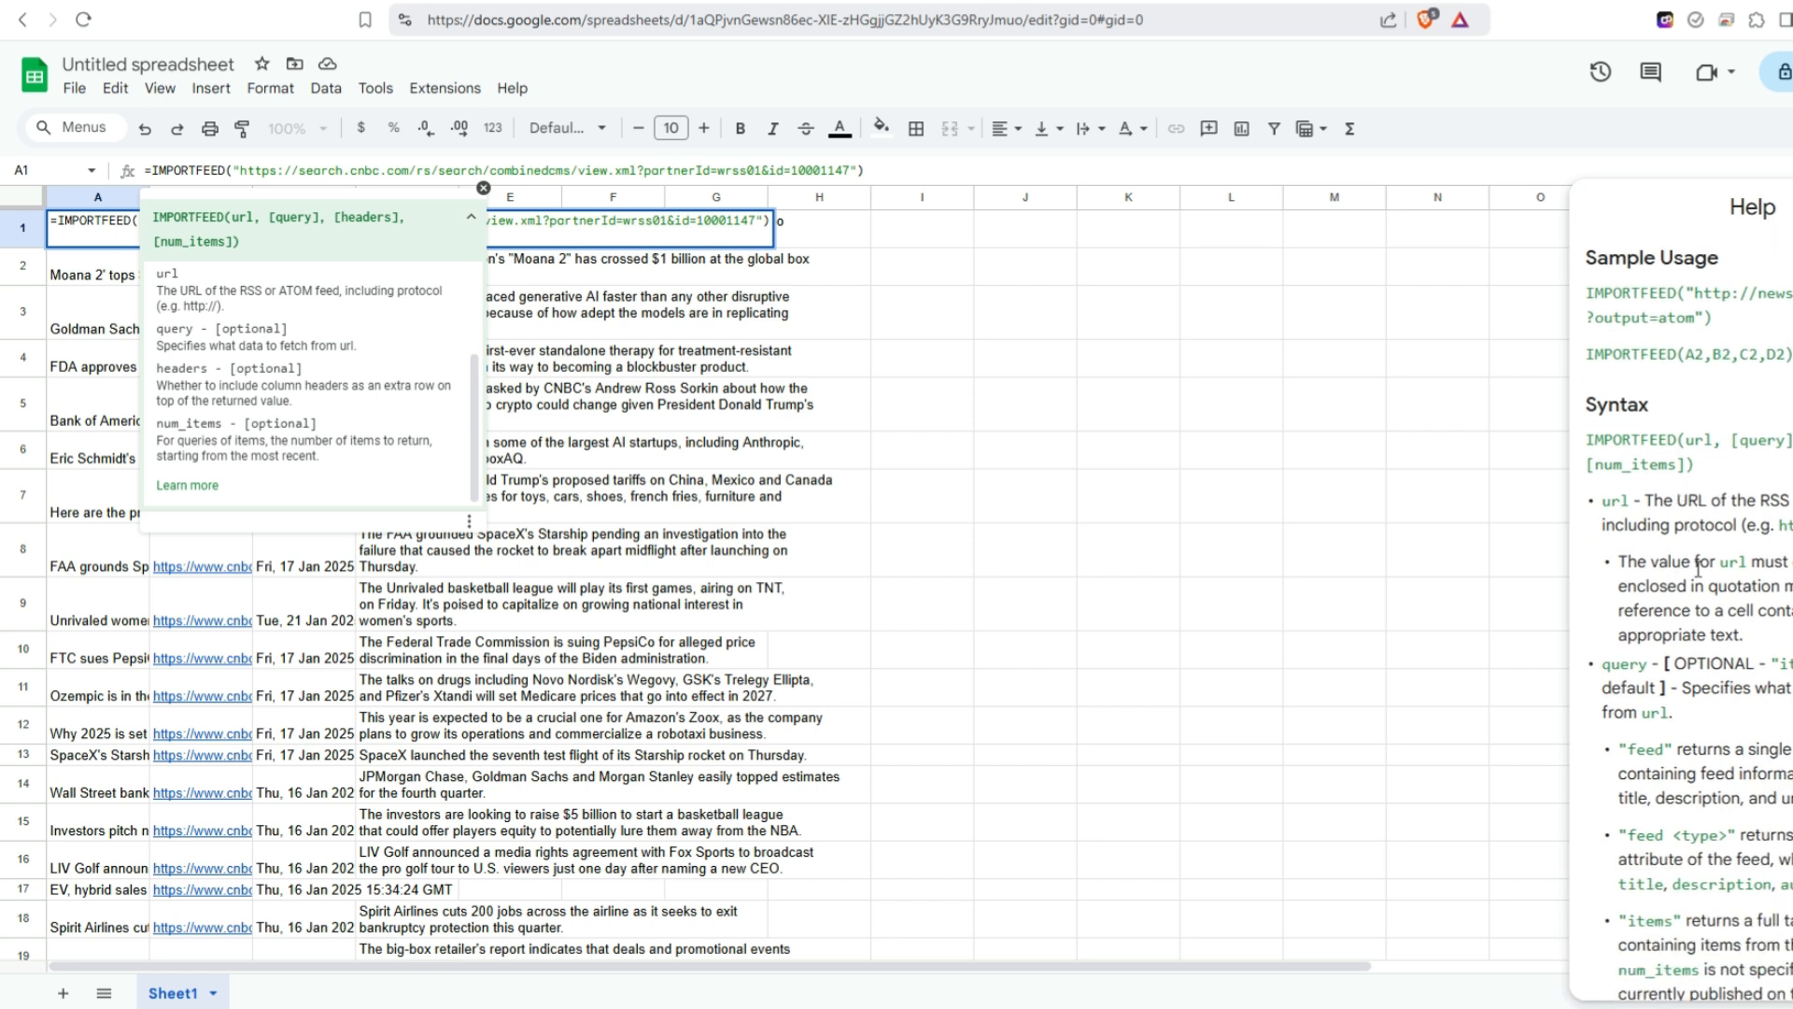
pyautogui.scroll(-2, 1711, 618)
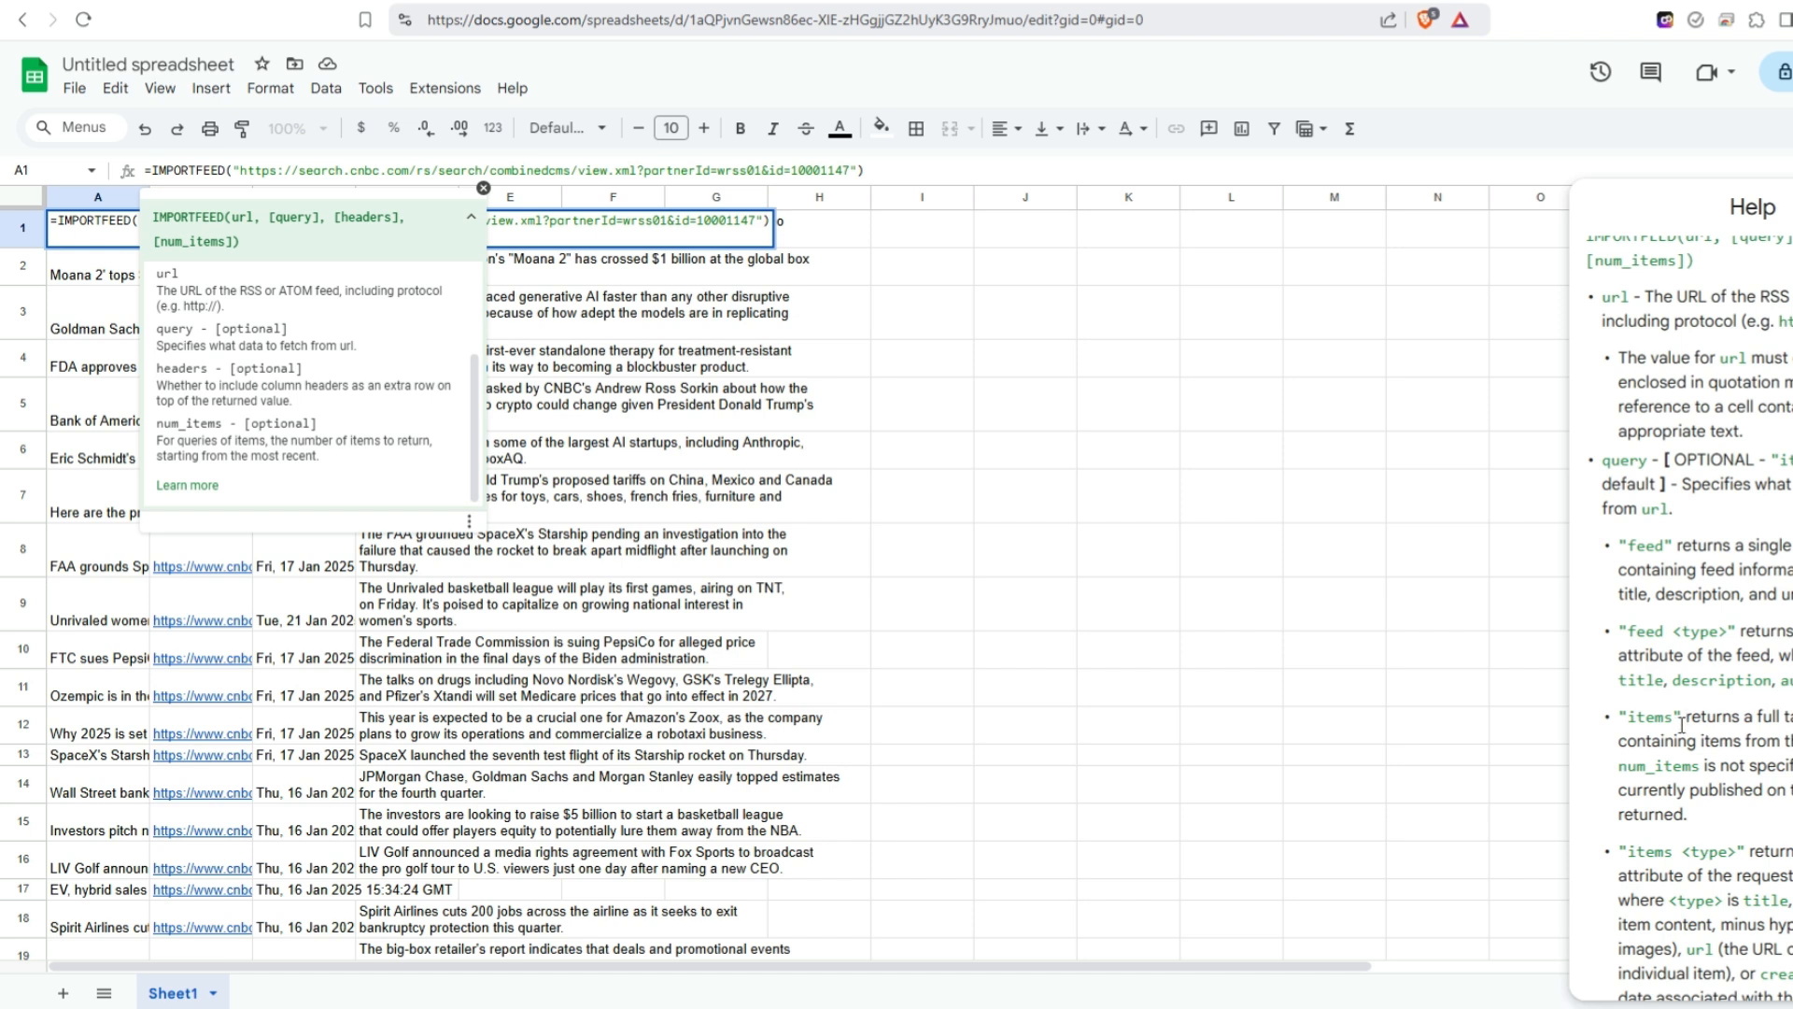
pyautogui.scroll(-1, 1681, 725)
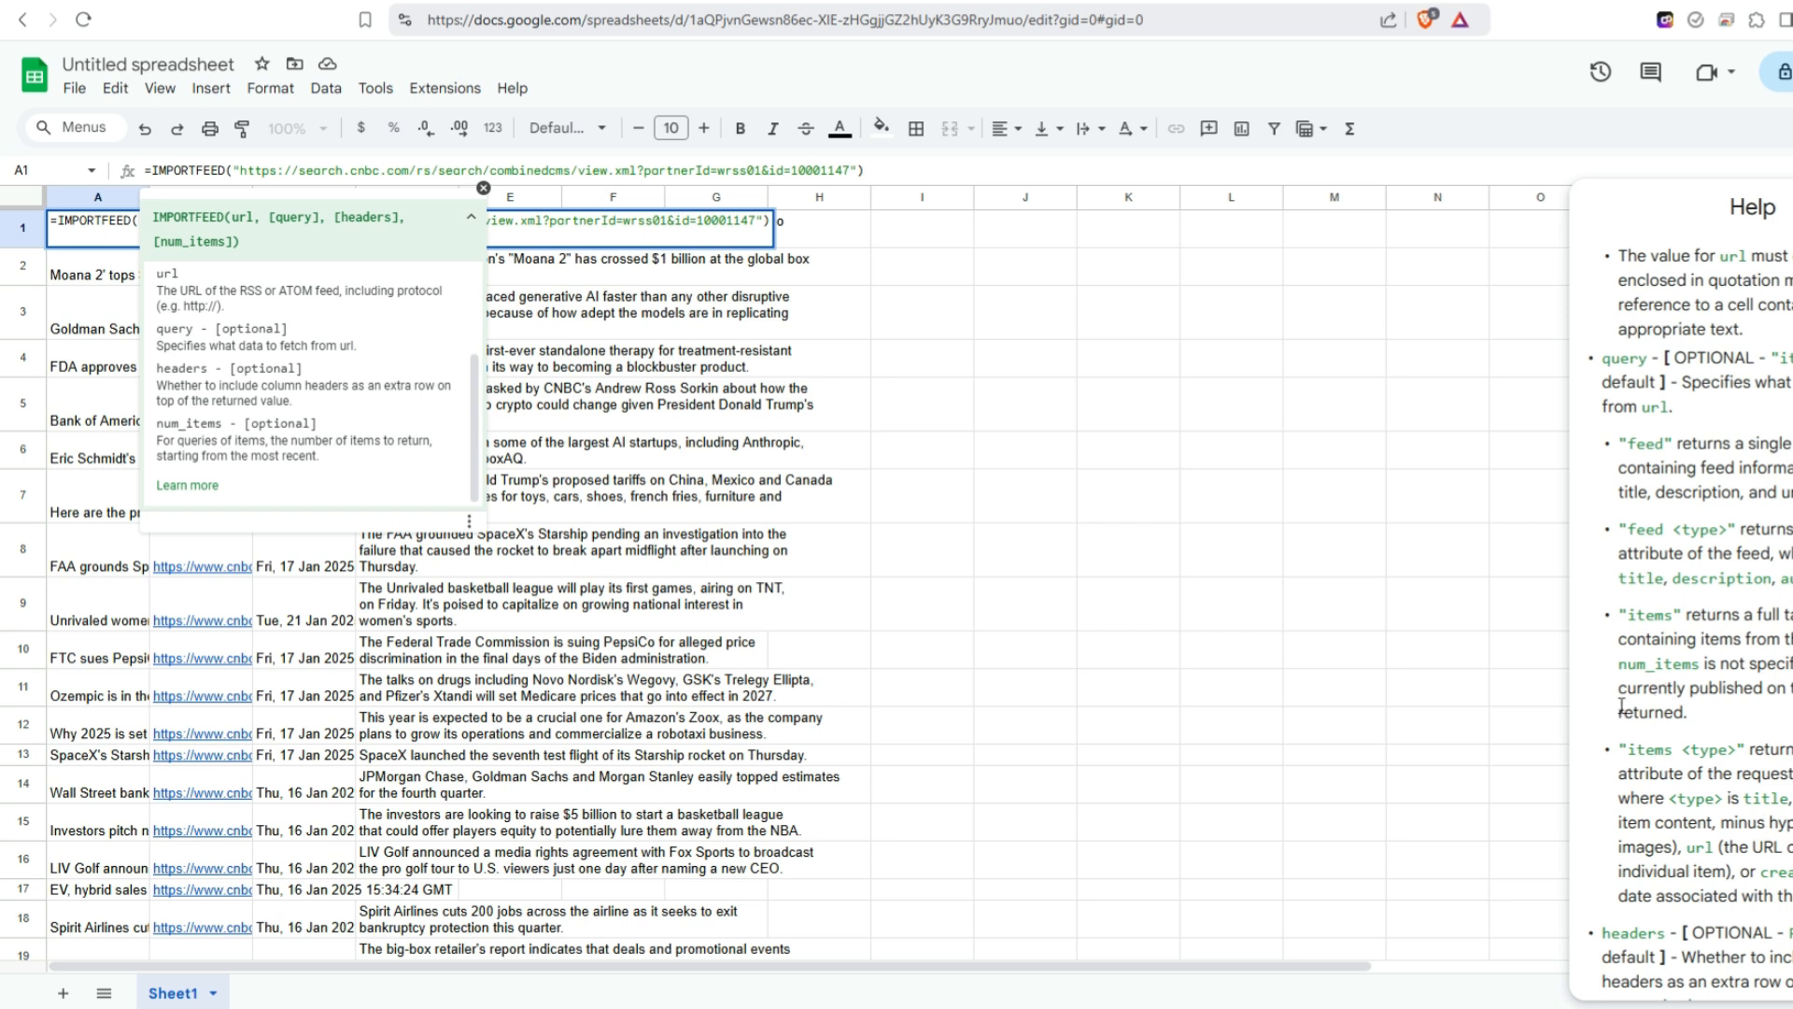
# Extend the IMPORTFEED formula in A1 with the query "items title", headers TRUE and 10 items.
pyautogui.click(857, 169)
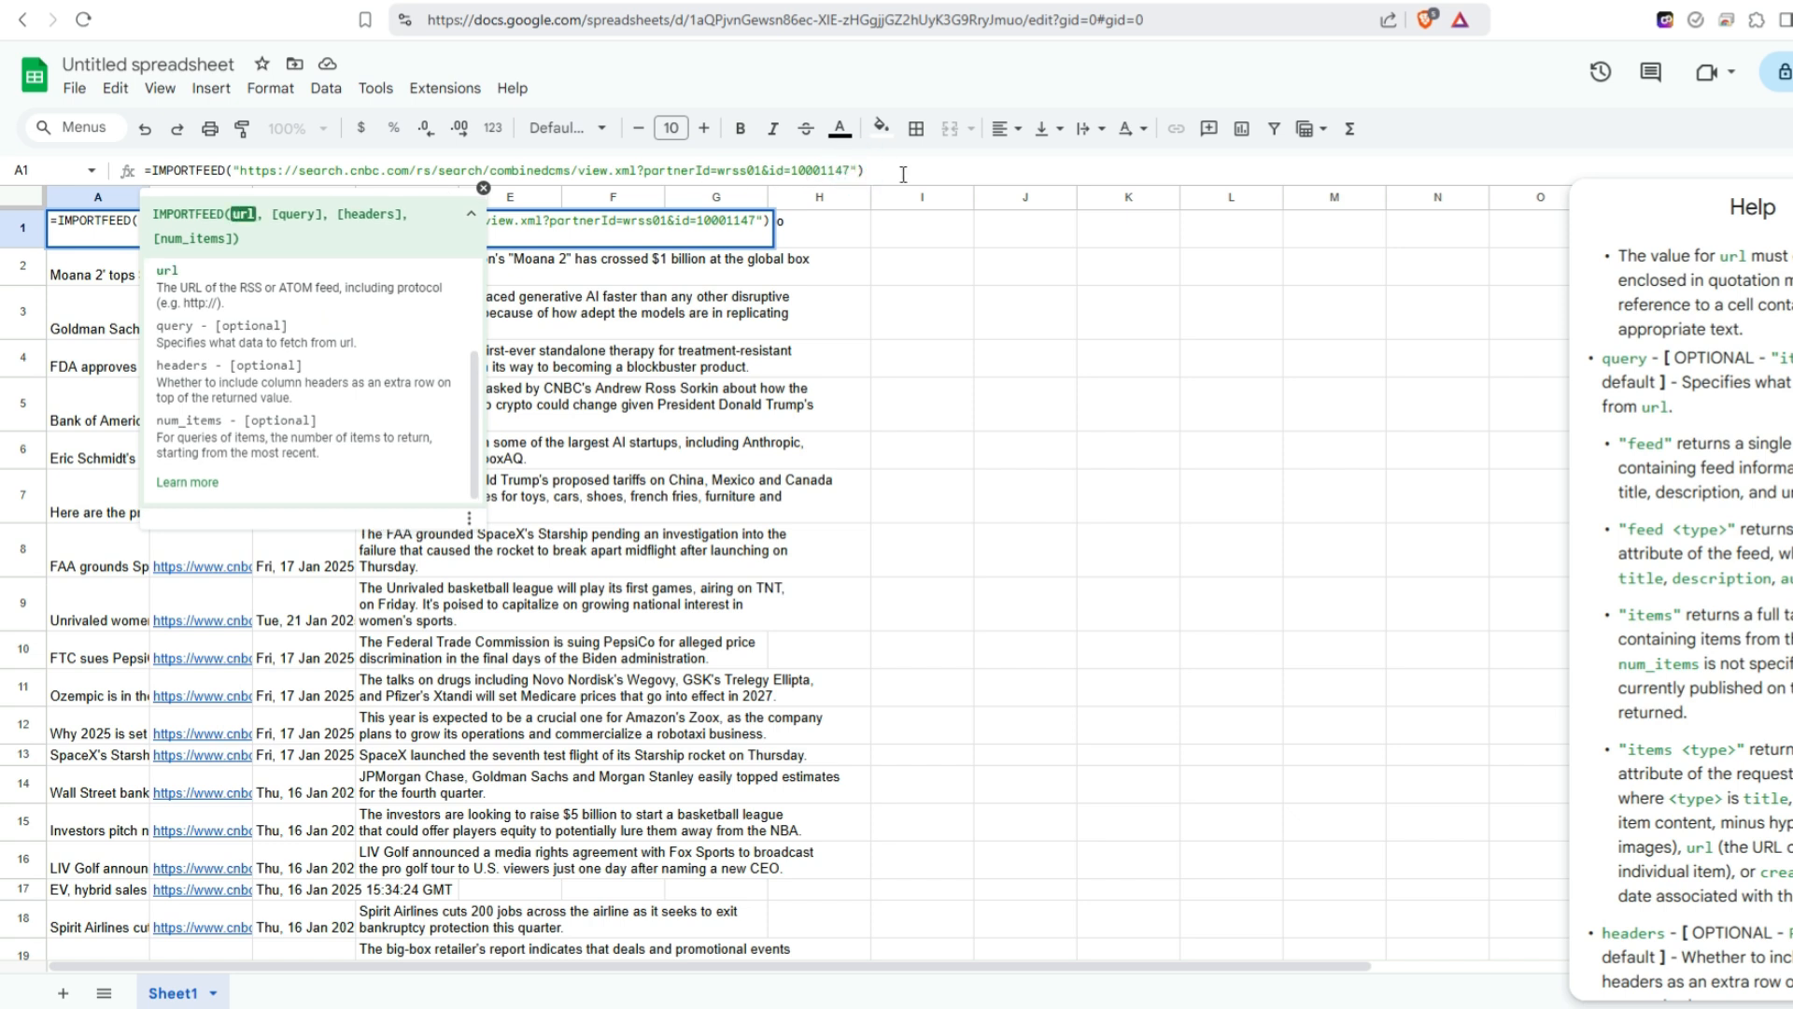
pyautogui.write(', "')
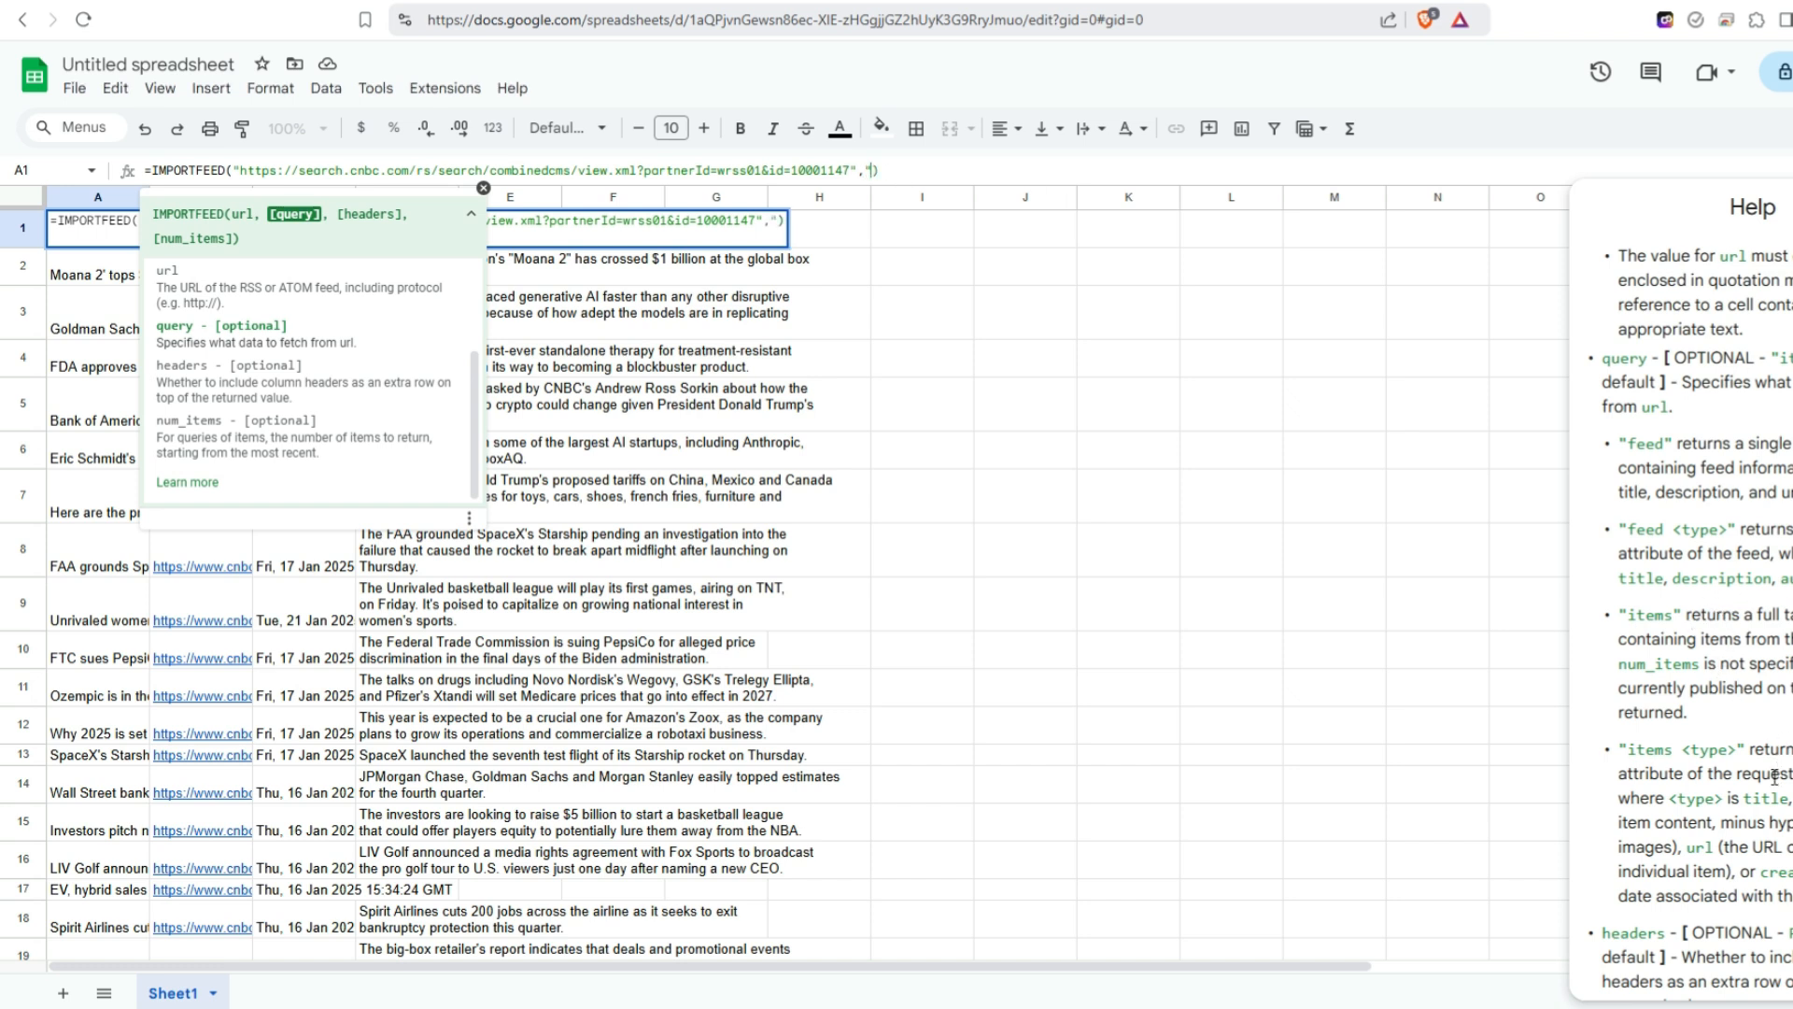
pyautogui.write('items title"')
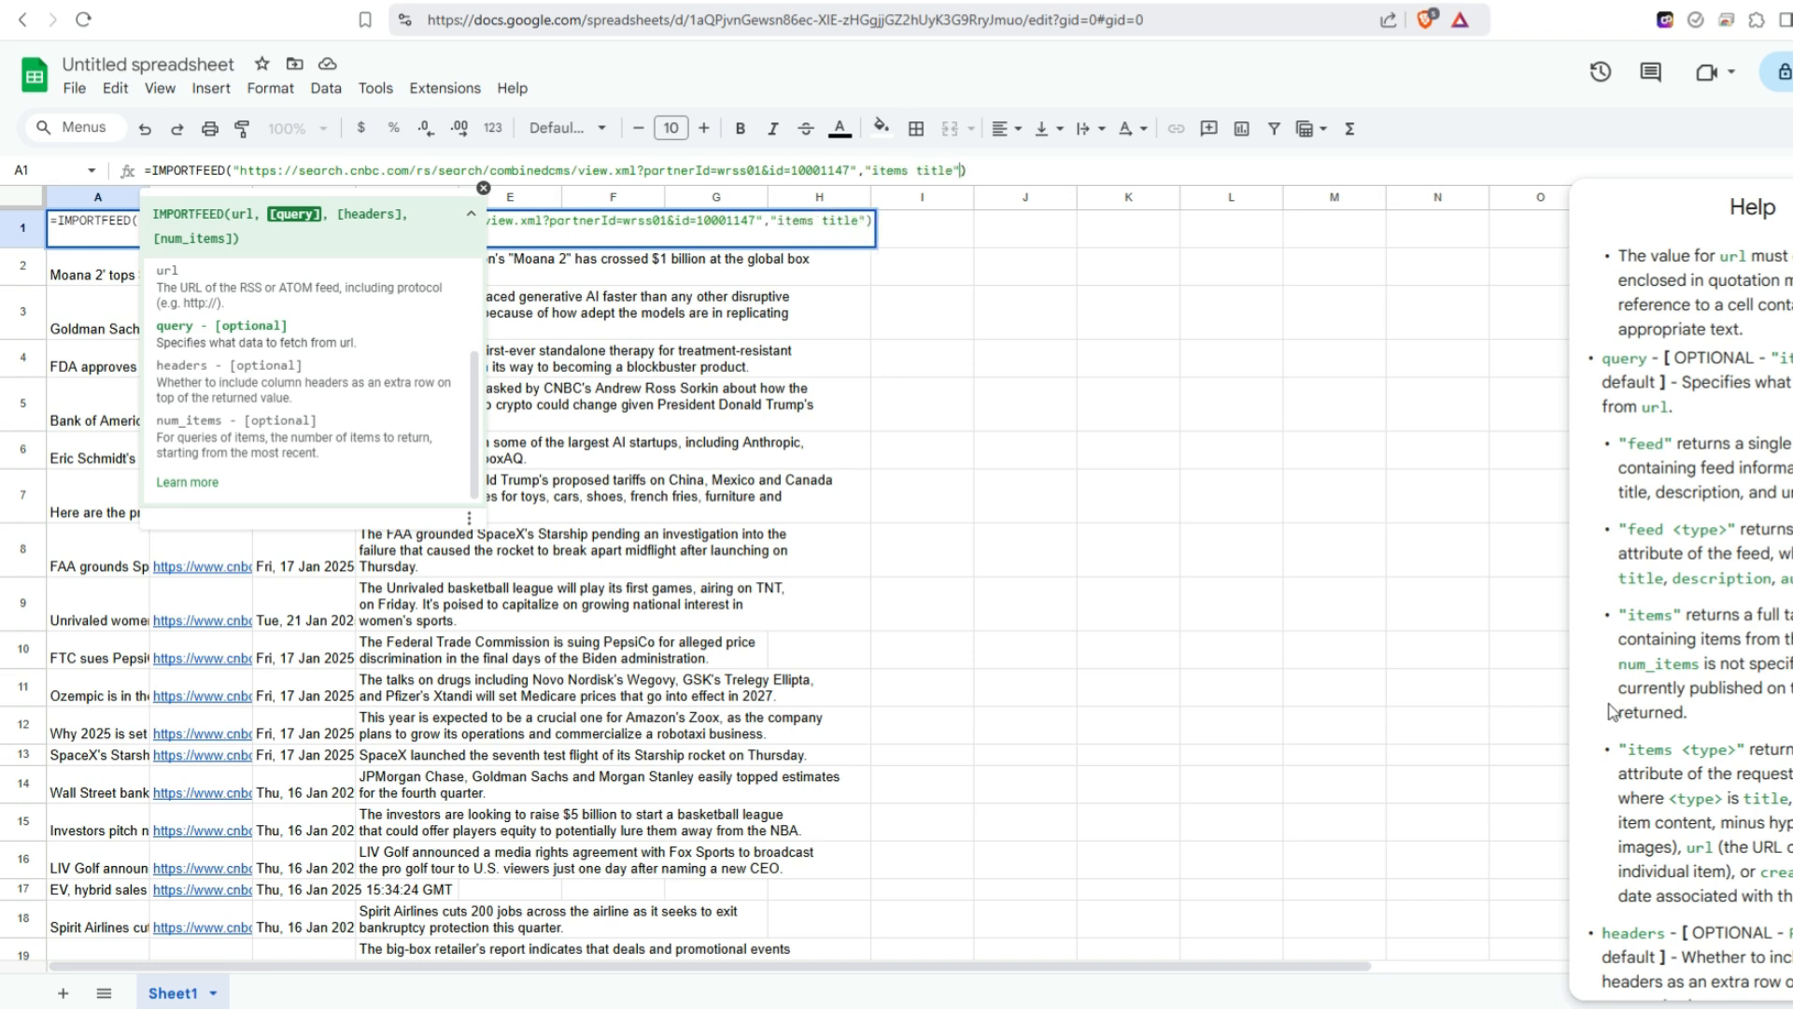
pyautogui.write(', ')
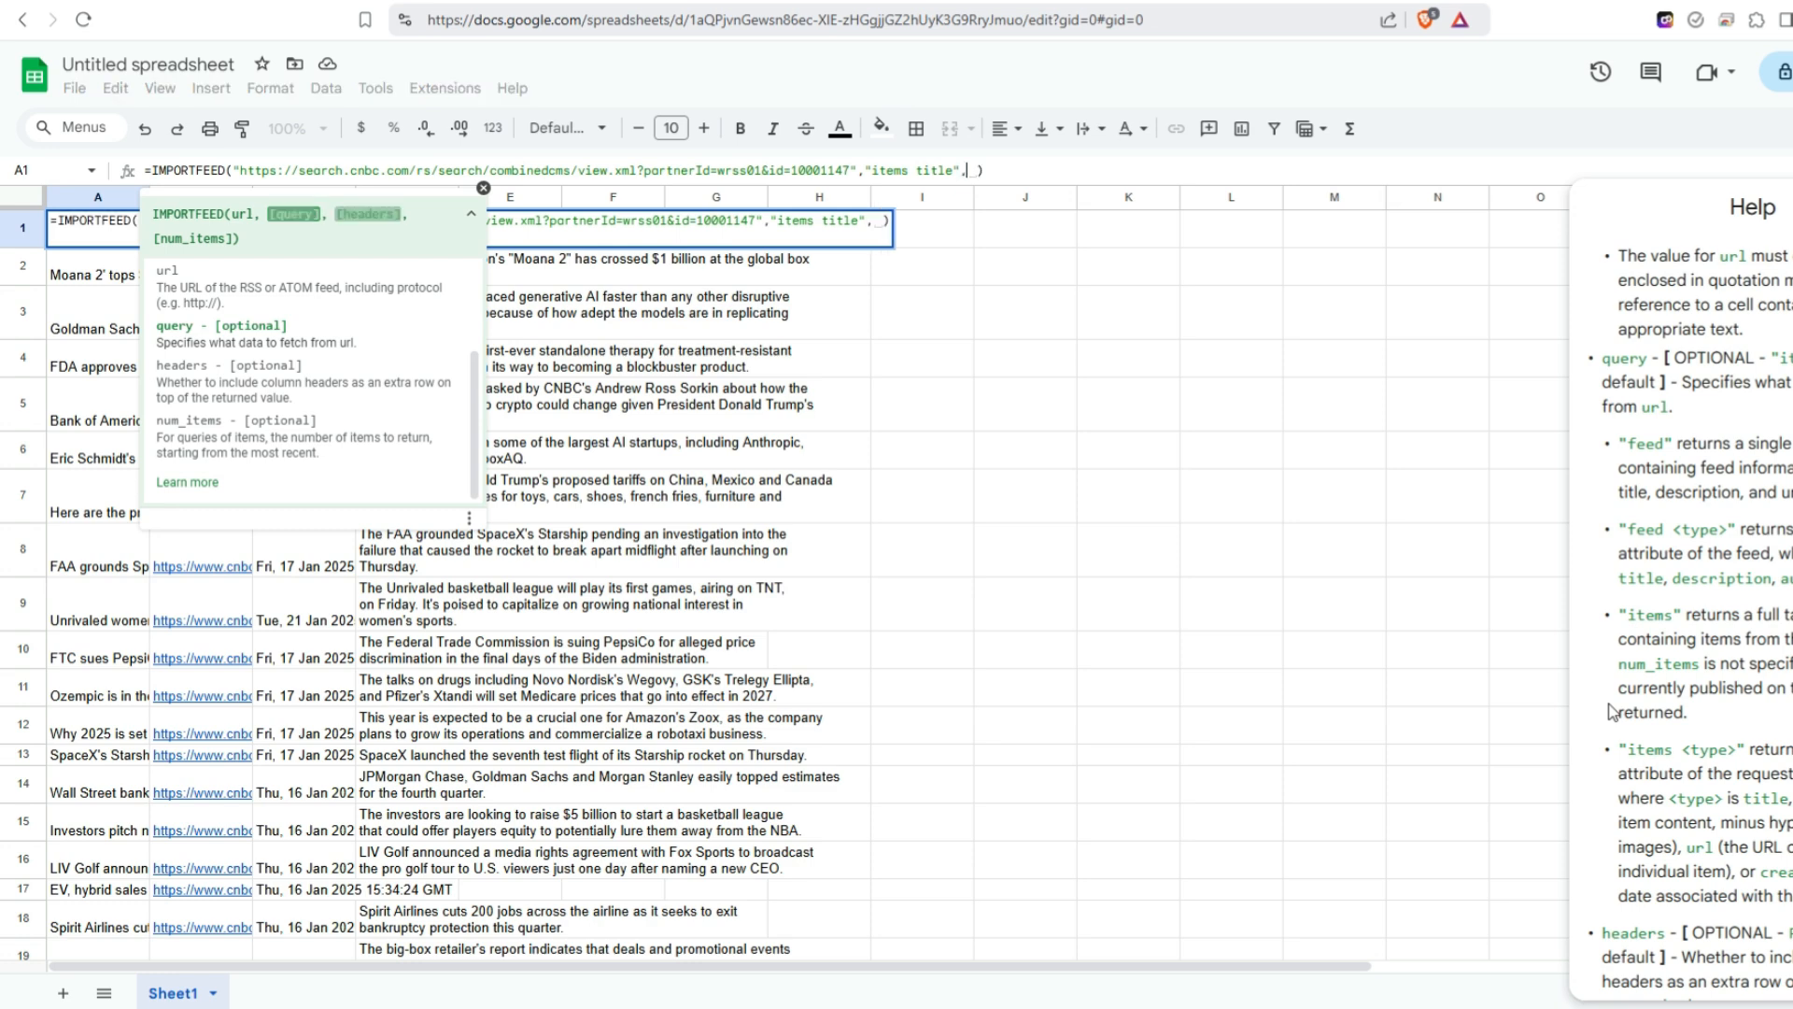
pyautogui.write('TRUE')
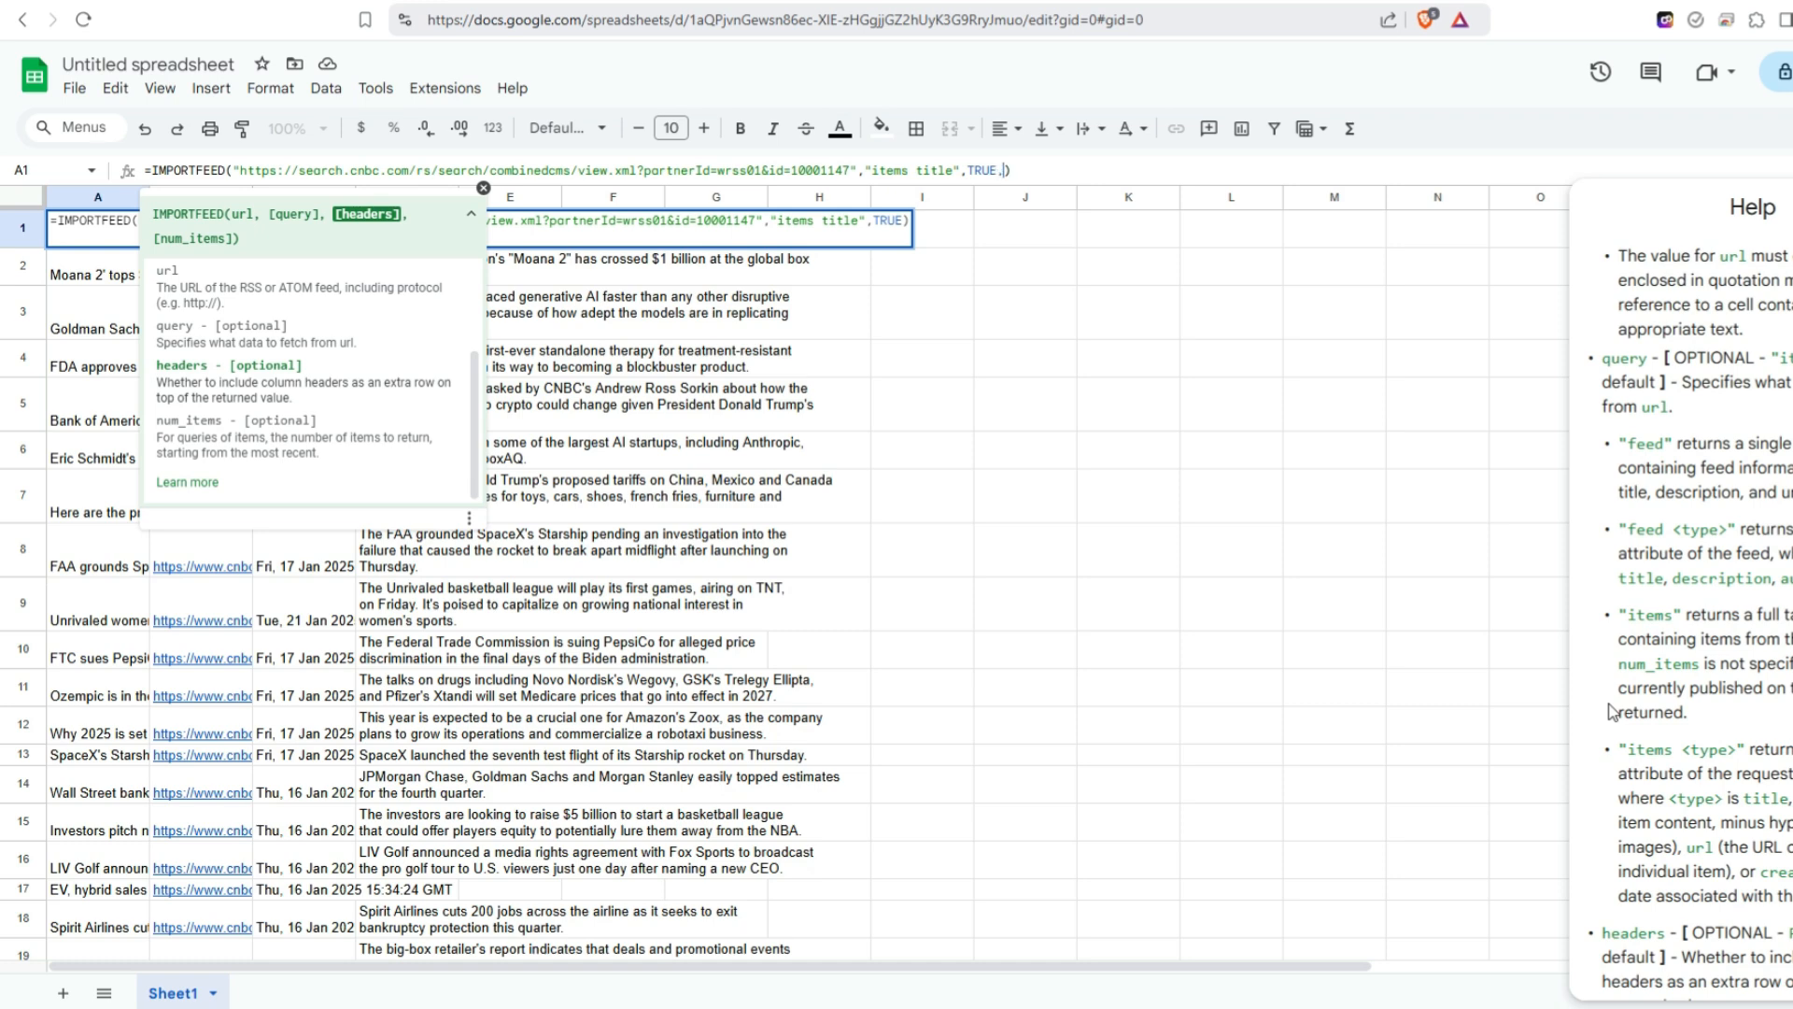
pyautogui.write(',10')
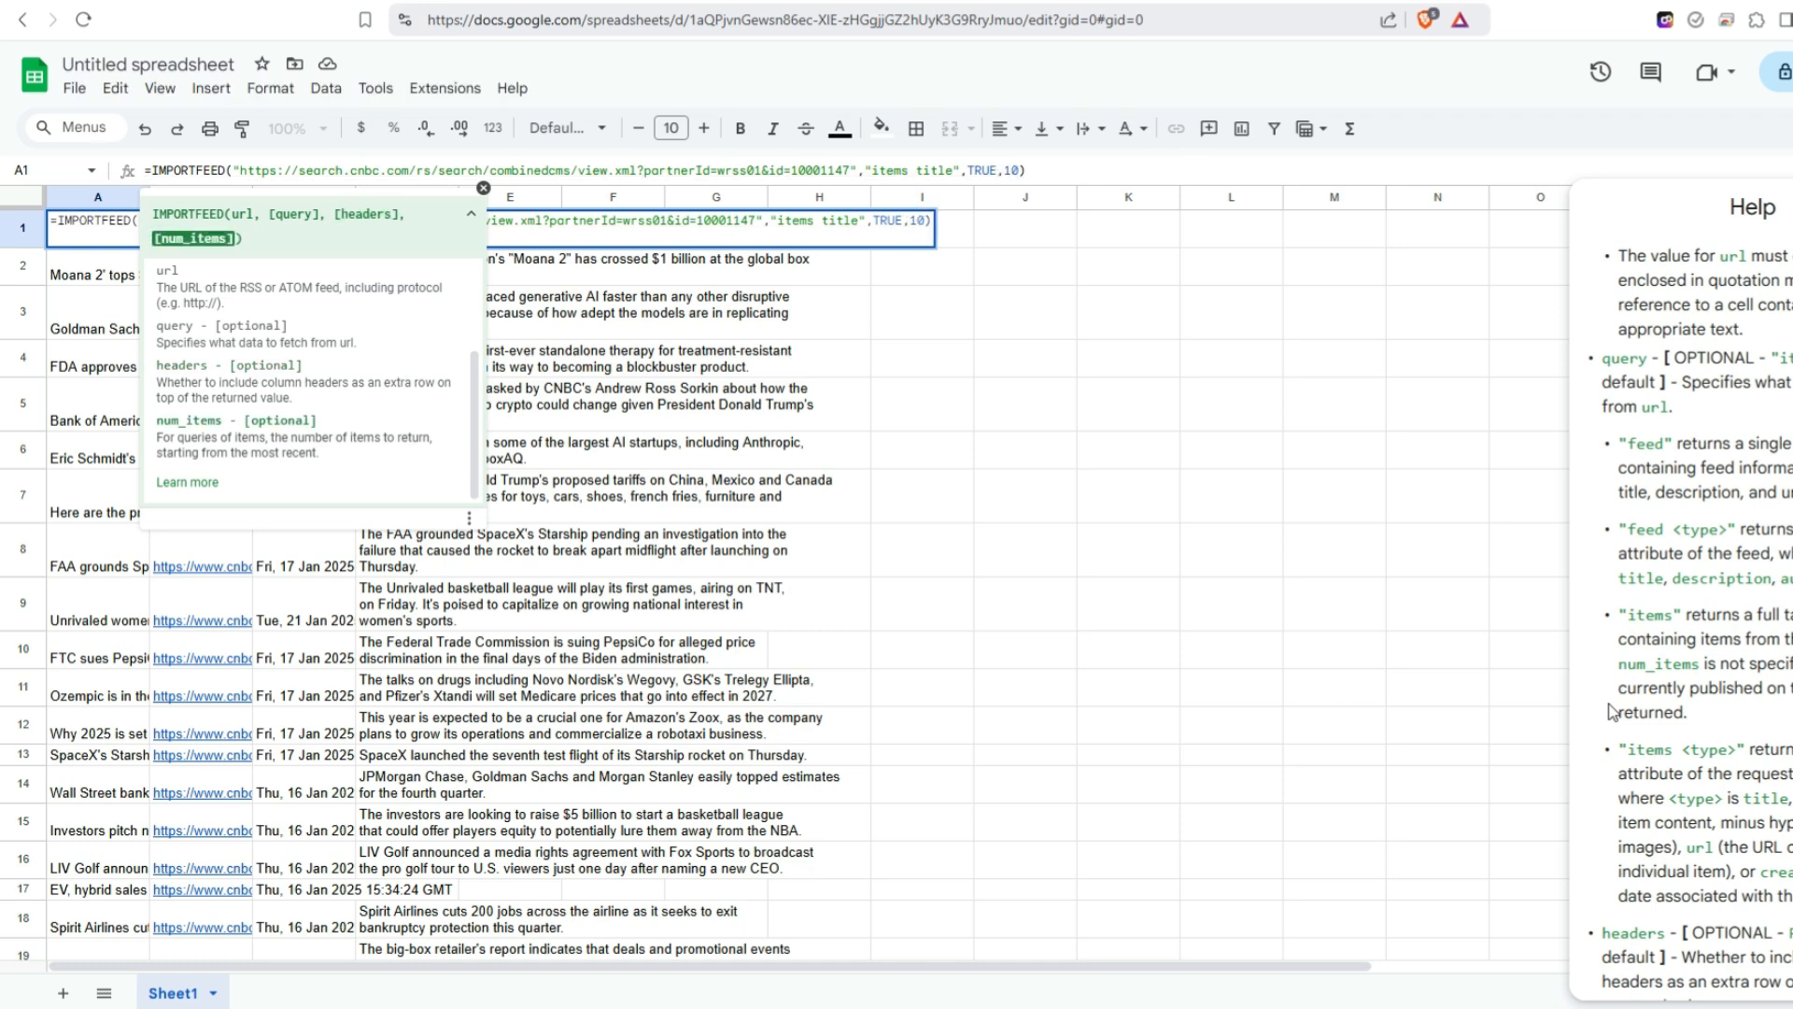
pyautogui.press('Return')
pyautogui.press('Up')
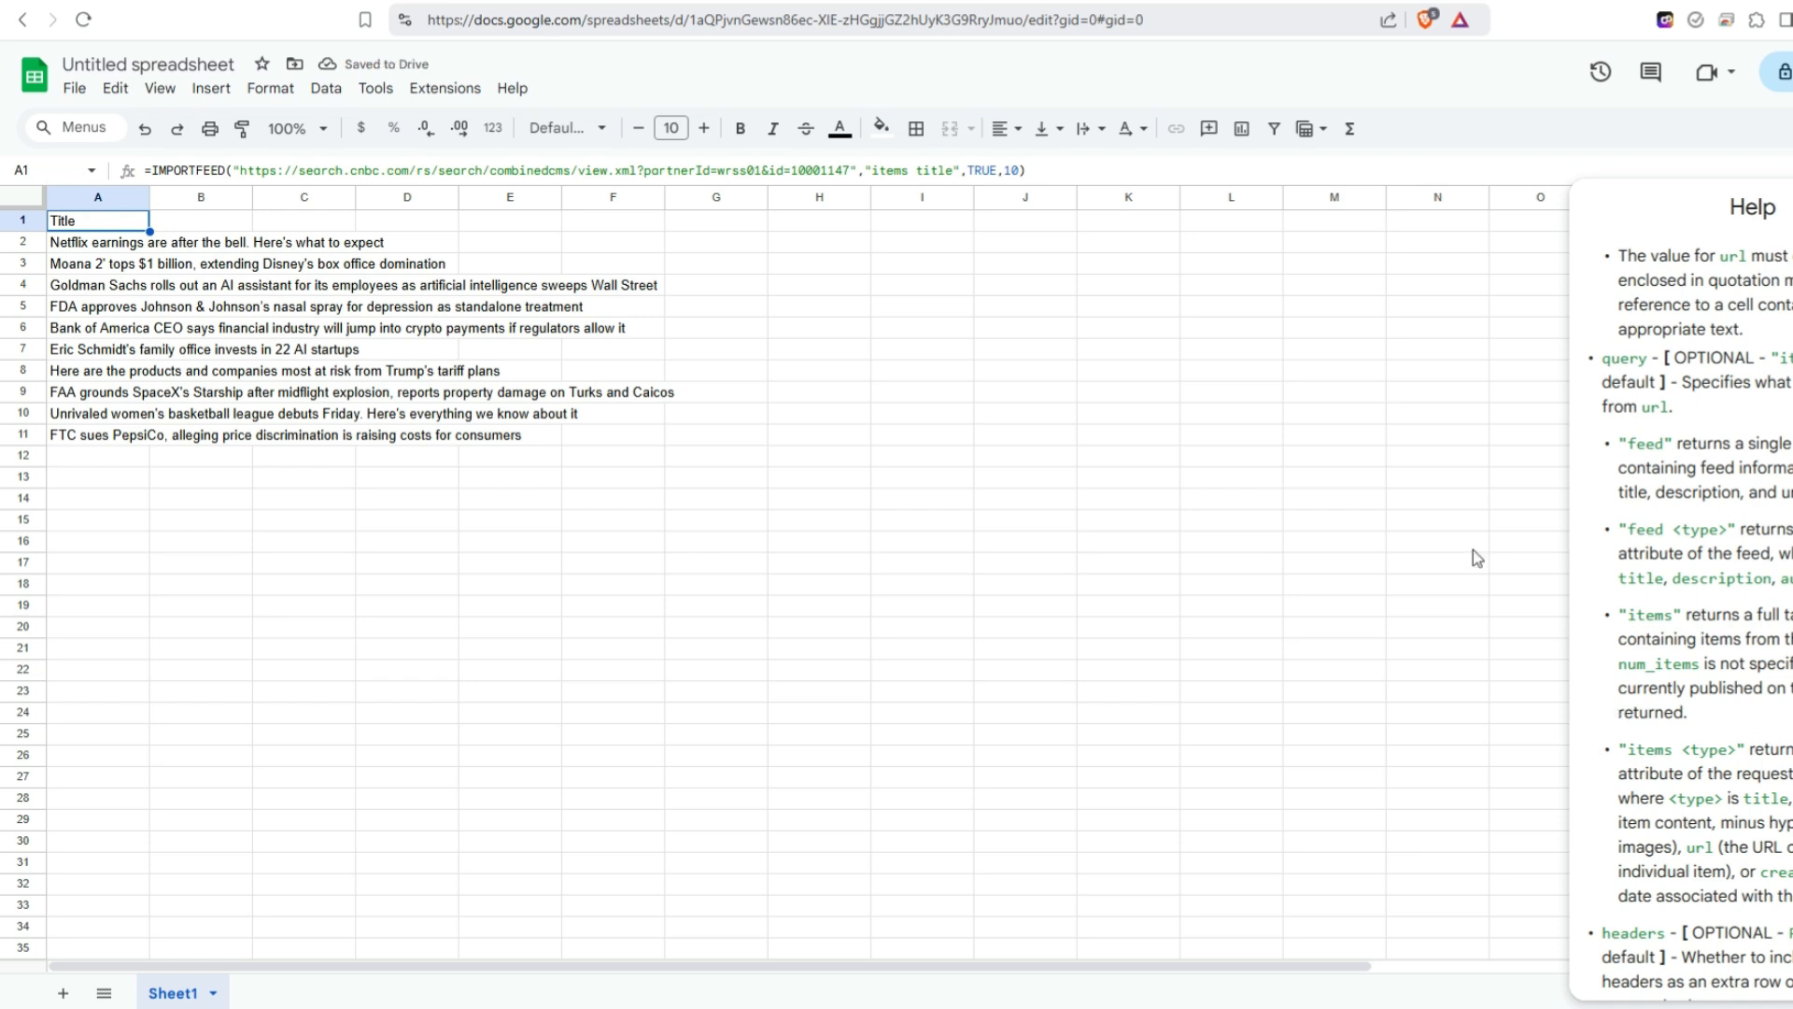
# Widen column A to nearly twice its width and set the height of rows 2–11 to 25 pixels.
pyautogui.moveTo(150, 197); pyautogui.dragTo(243, 197)
pyautogui.moveTo(37, 242); pyautogui.dragTo(26, 437)
pyautogui.rightClick(26, 437)
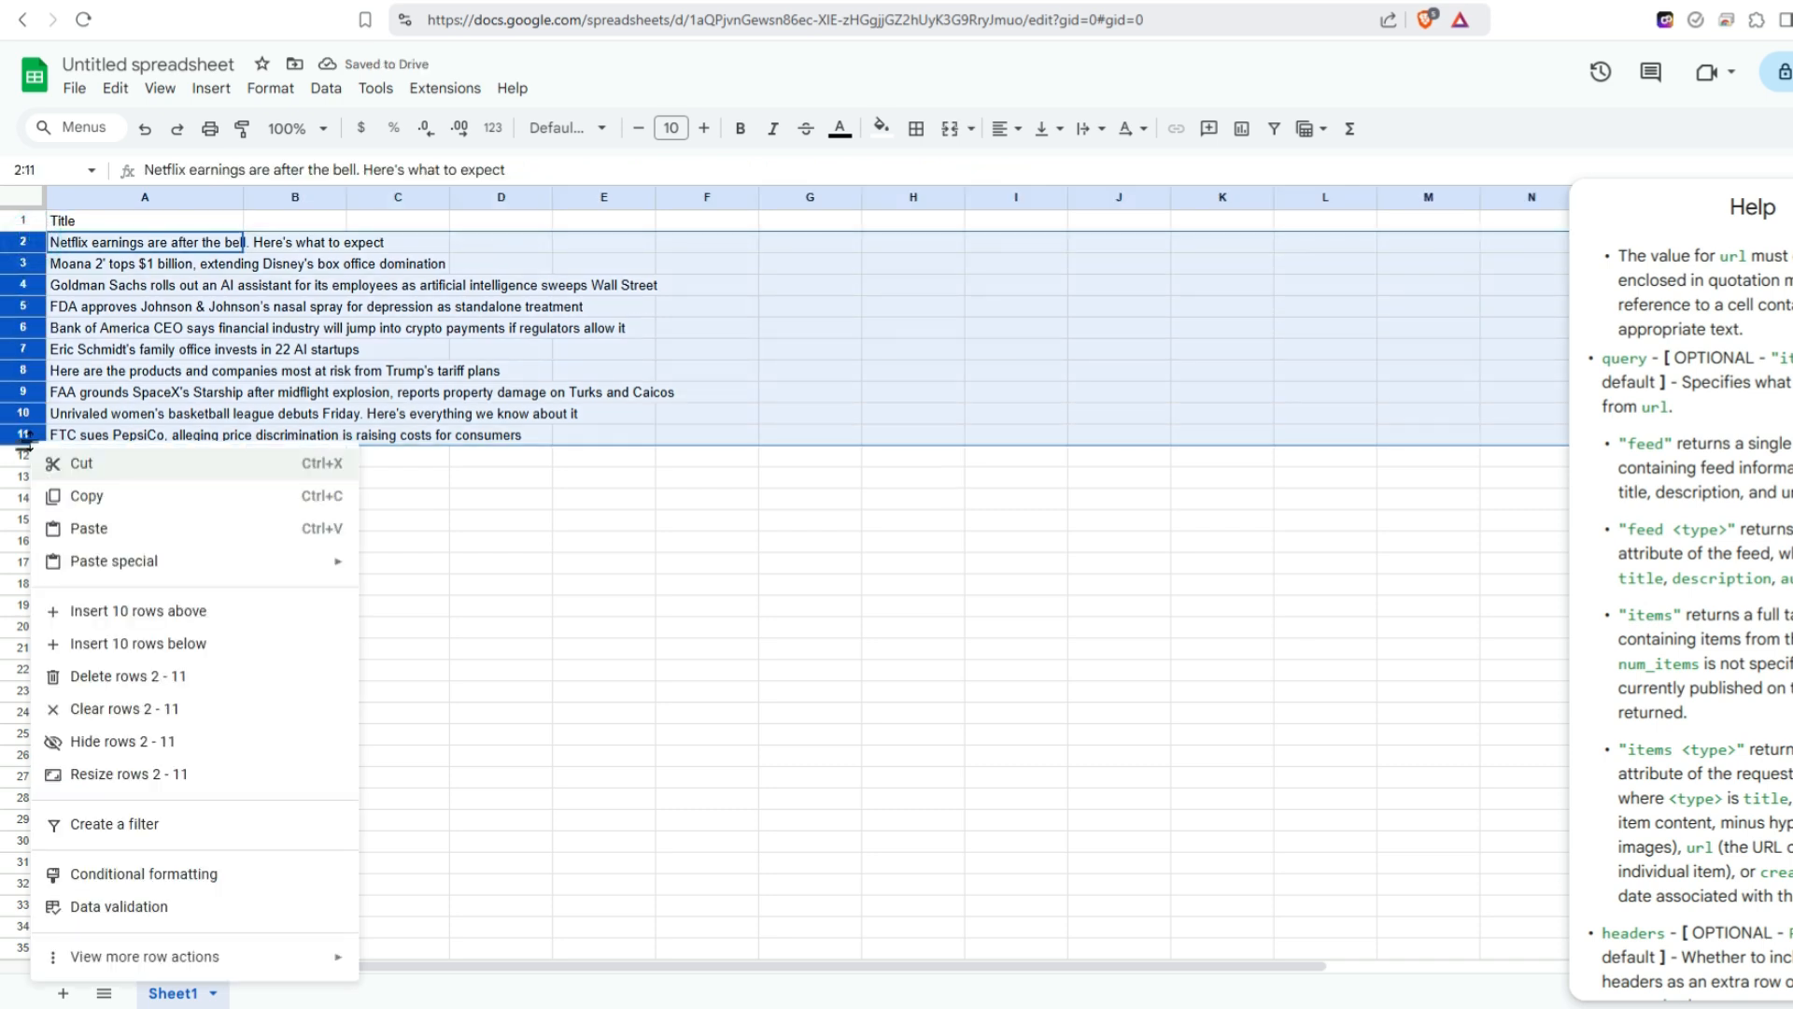
pyautogui.click(158, 769)
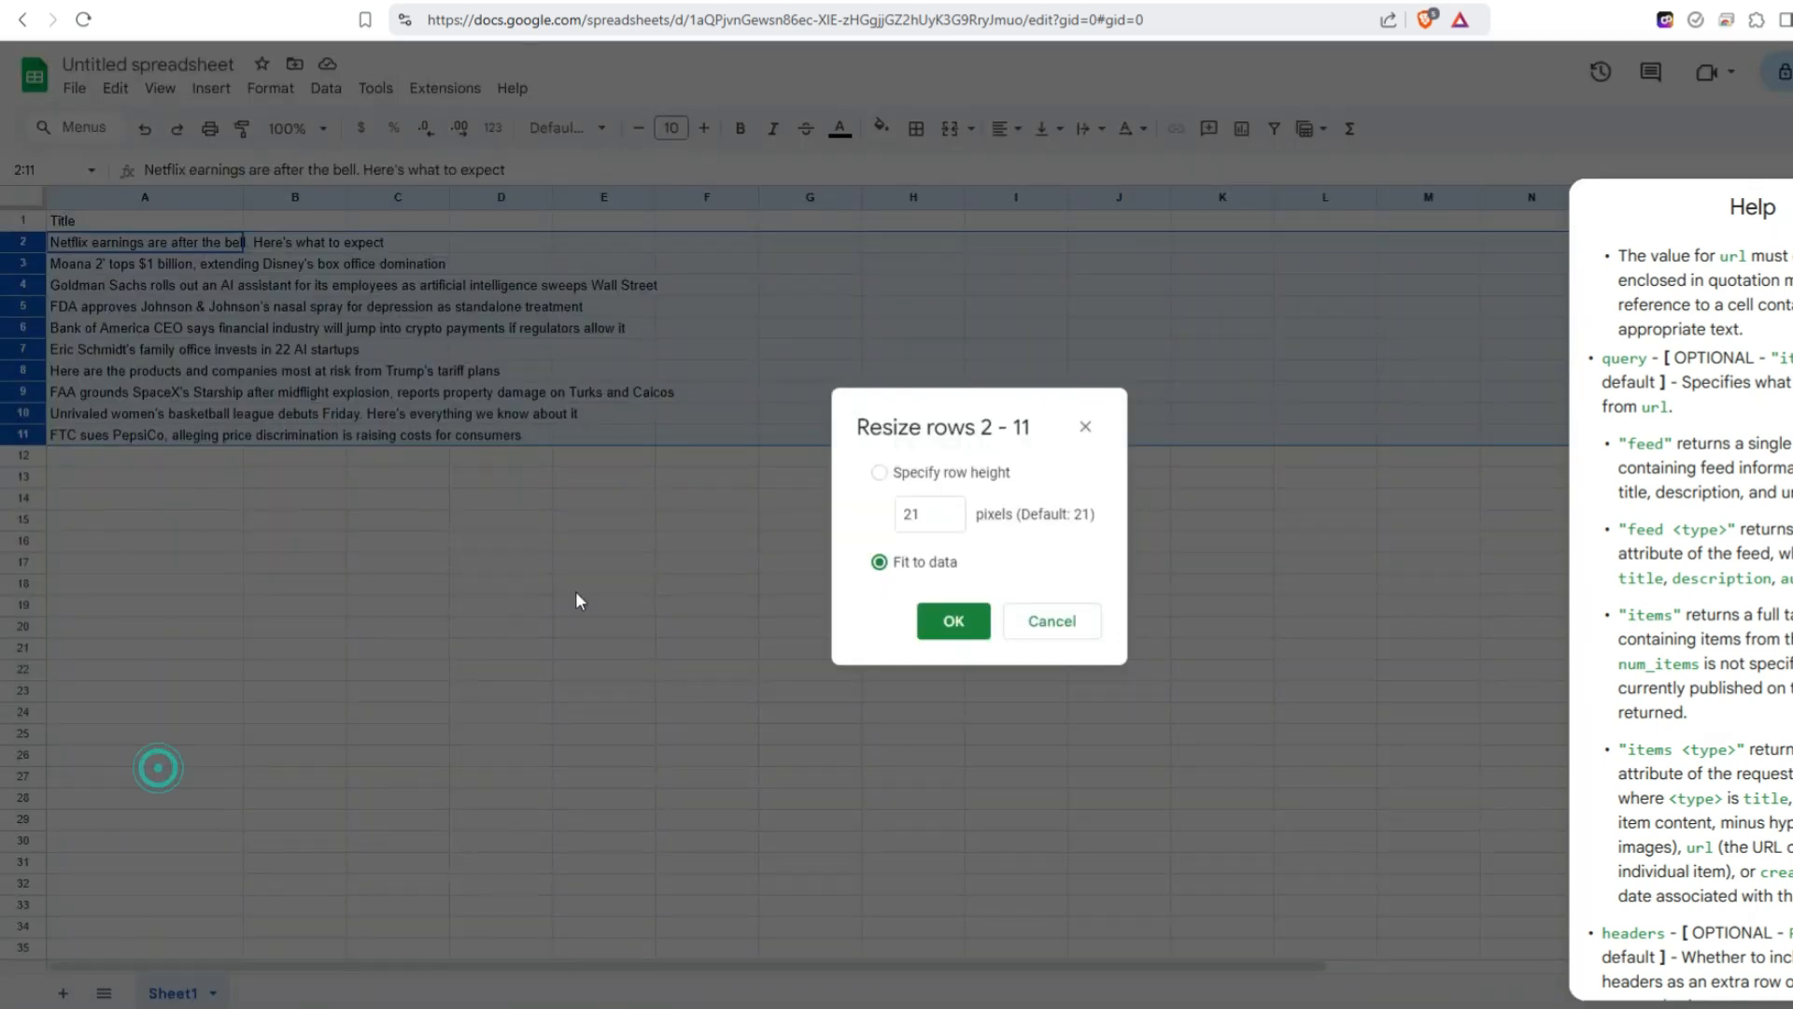
pyautogui.click(929, 511)
pyautogui.write('25')
pyautogui.press('Return')
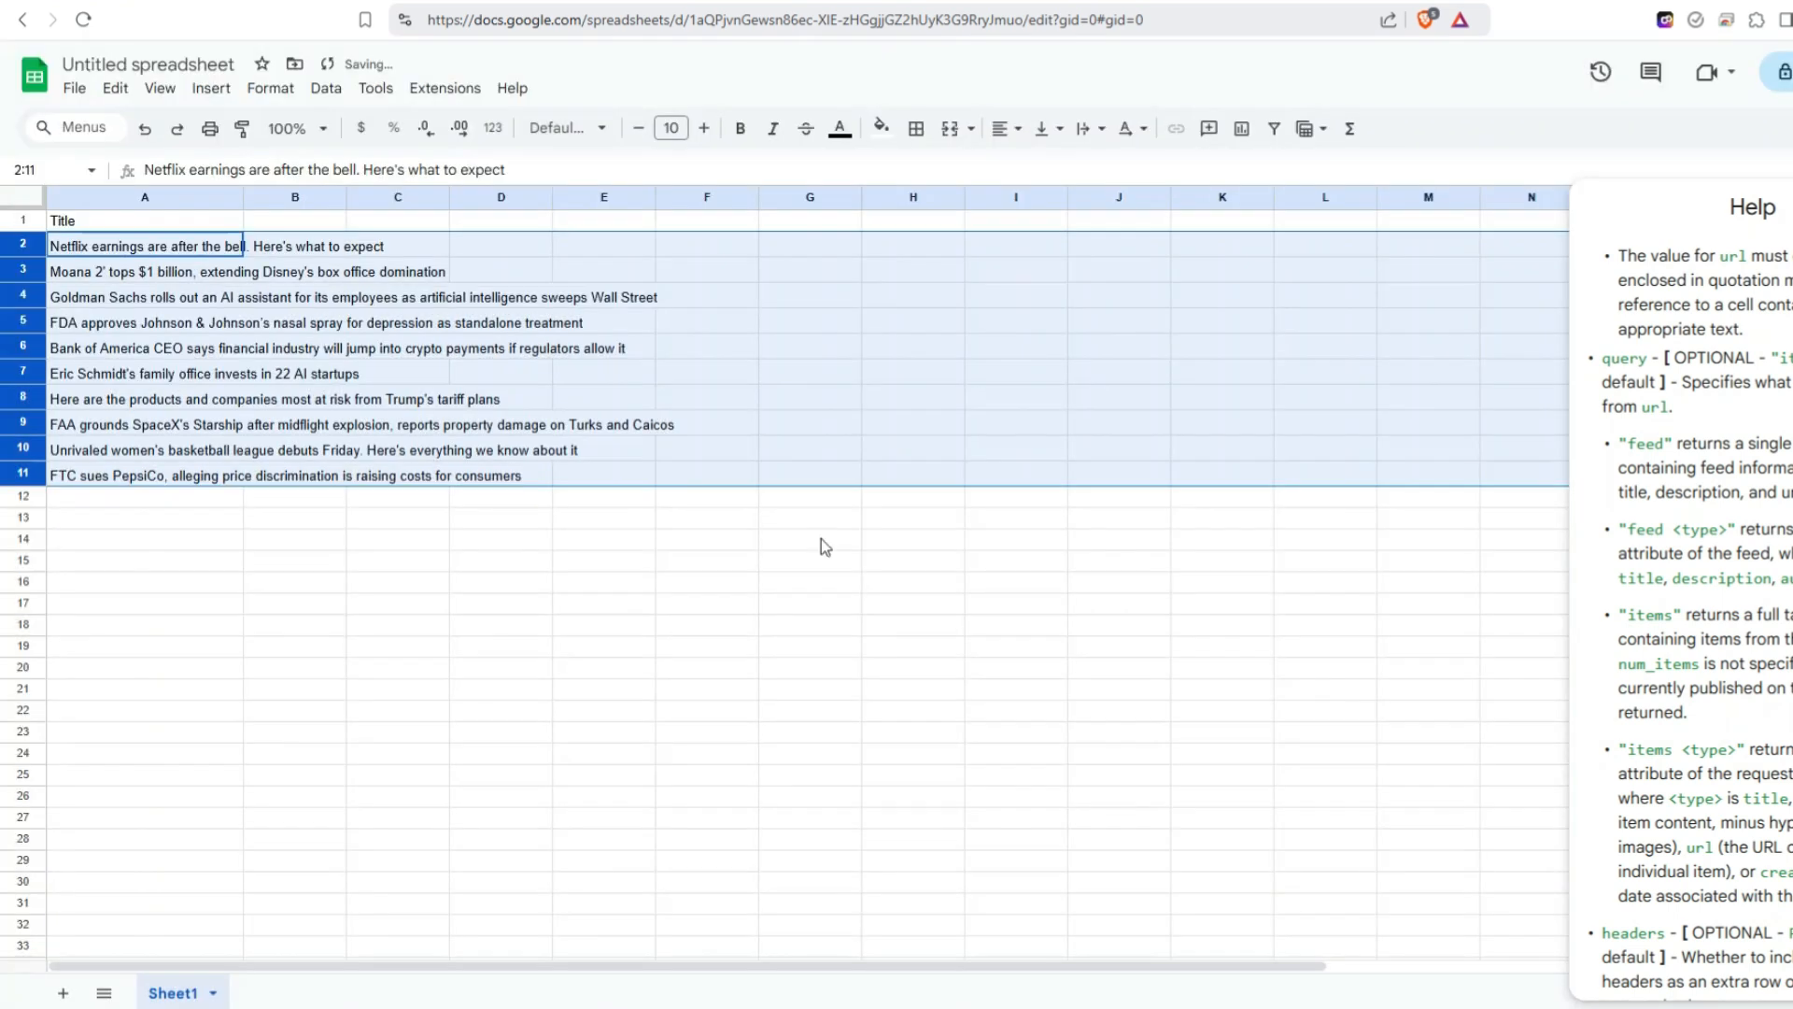
# Set the height of rows 2–11 to 40 pixels.
pyautogui.rightClick(18, 320)
pyautogui.click(180, 658)
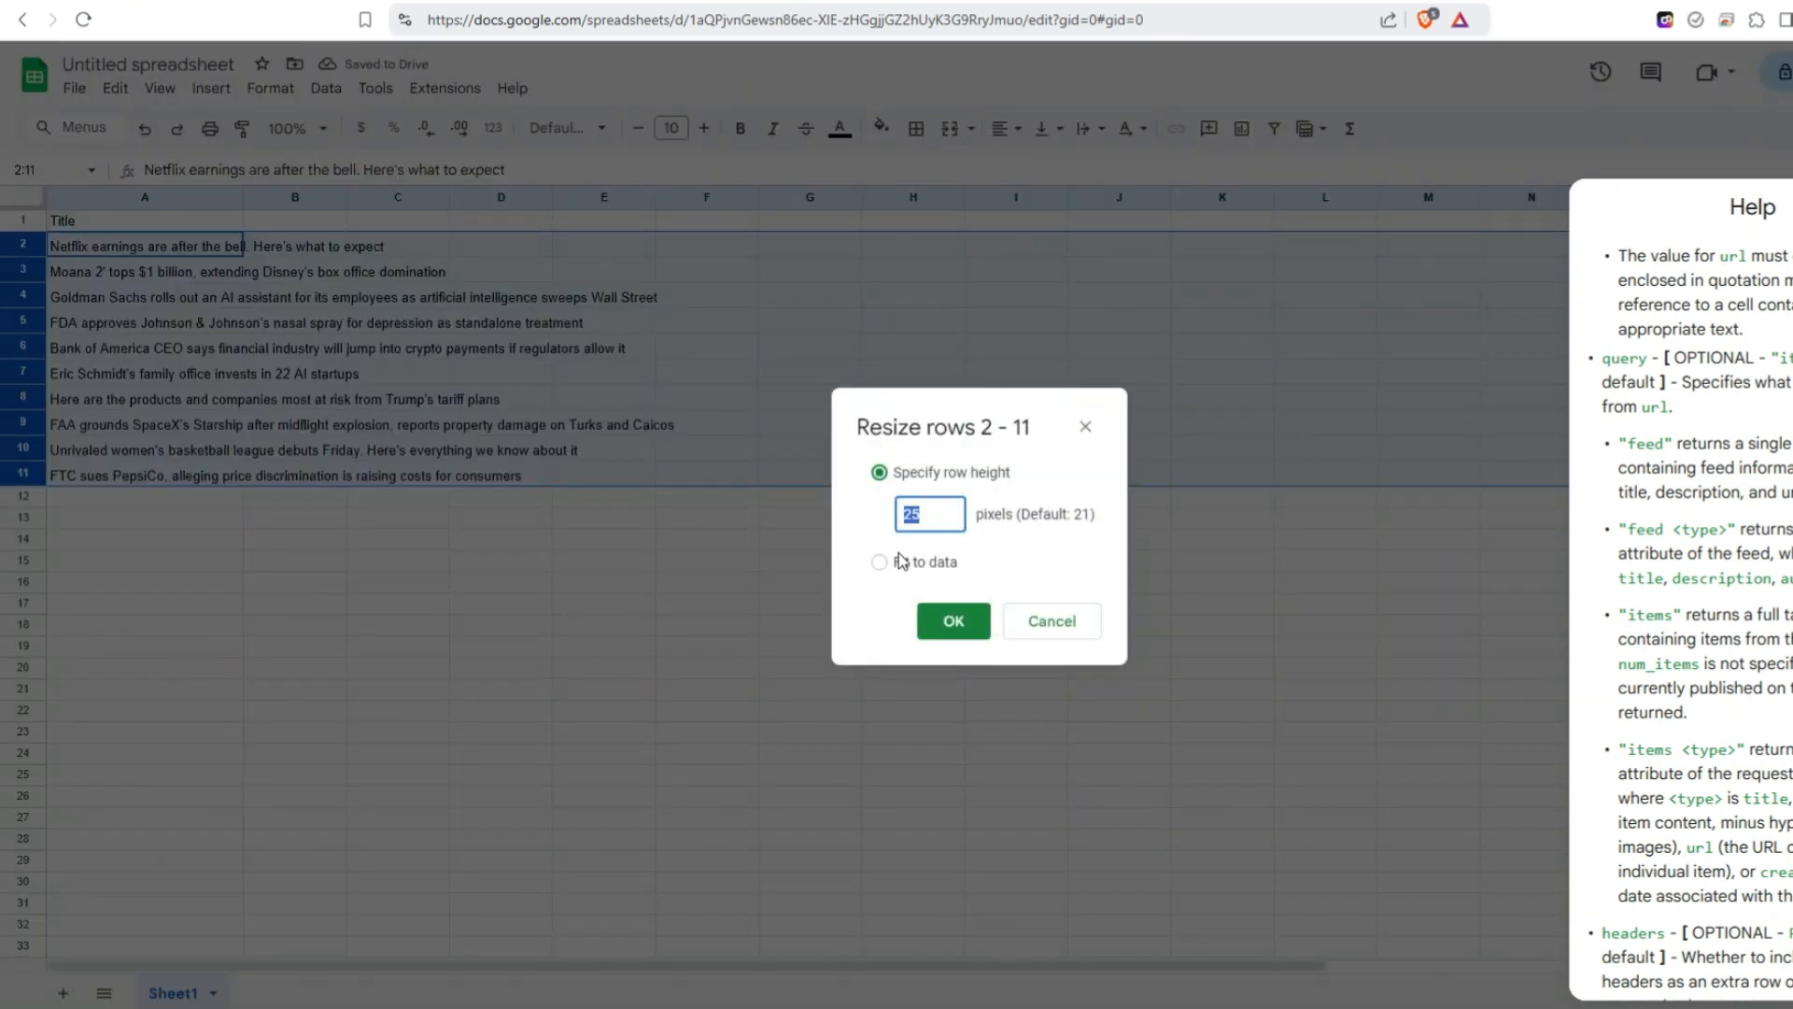
pyautogui.write('40')
pyautogui.press('Return')
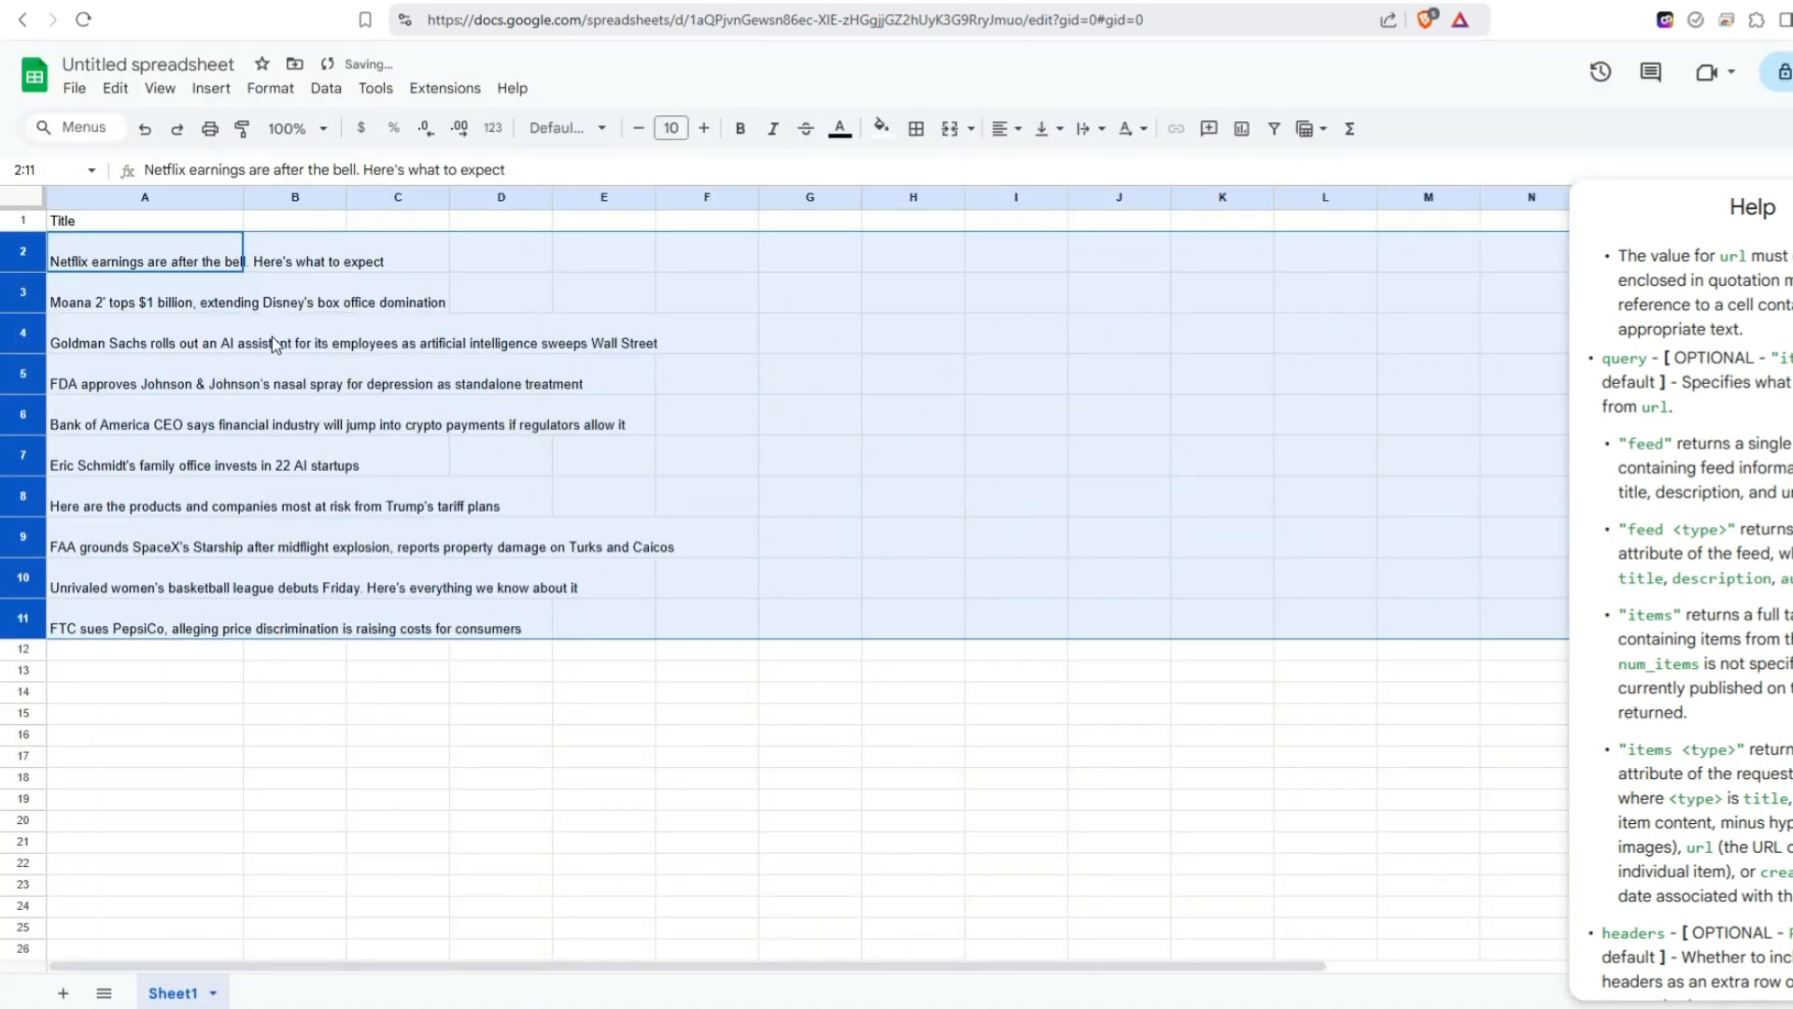
# Wrap the headlines in A2:A11 and widen column A so each one fits on at most two lines.
pyautogui.moveTo(136, 259); pyautogui.dragTo(168, 621)
pyautogui.click(1086, 128)
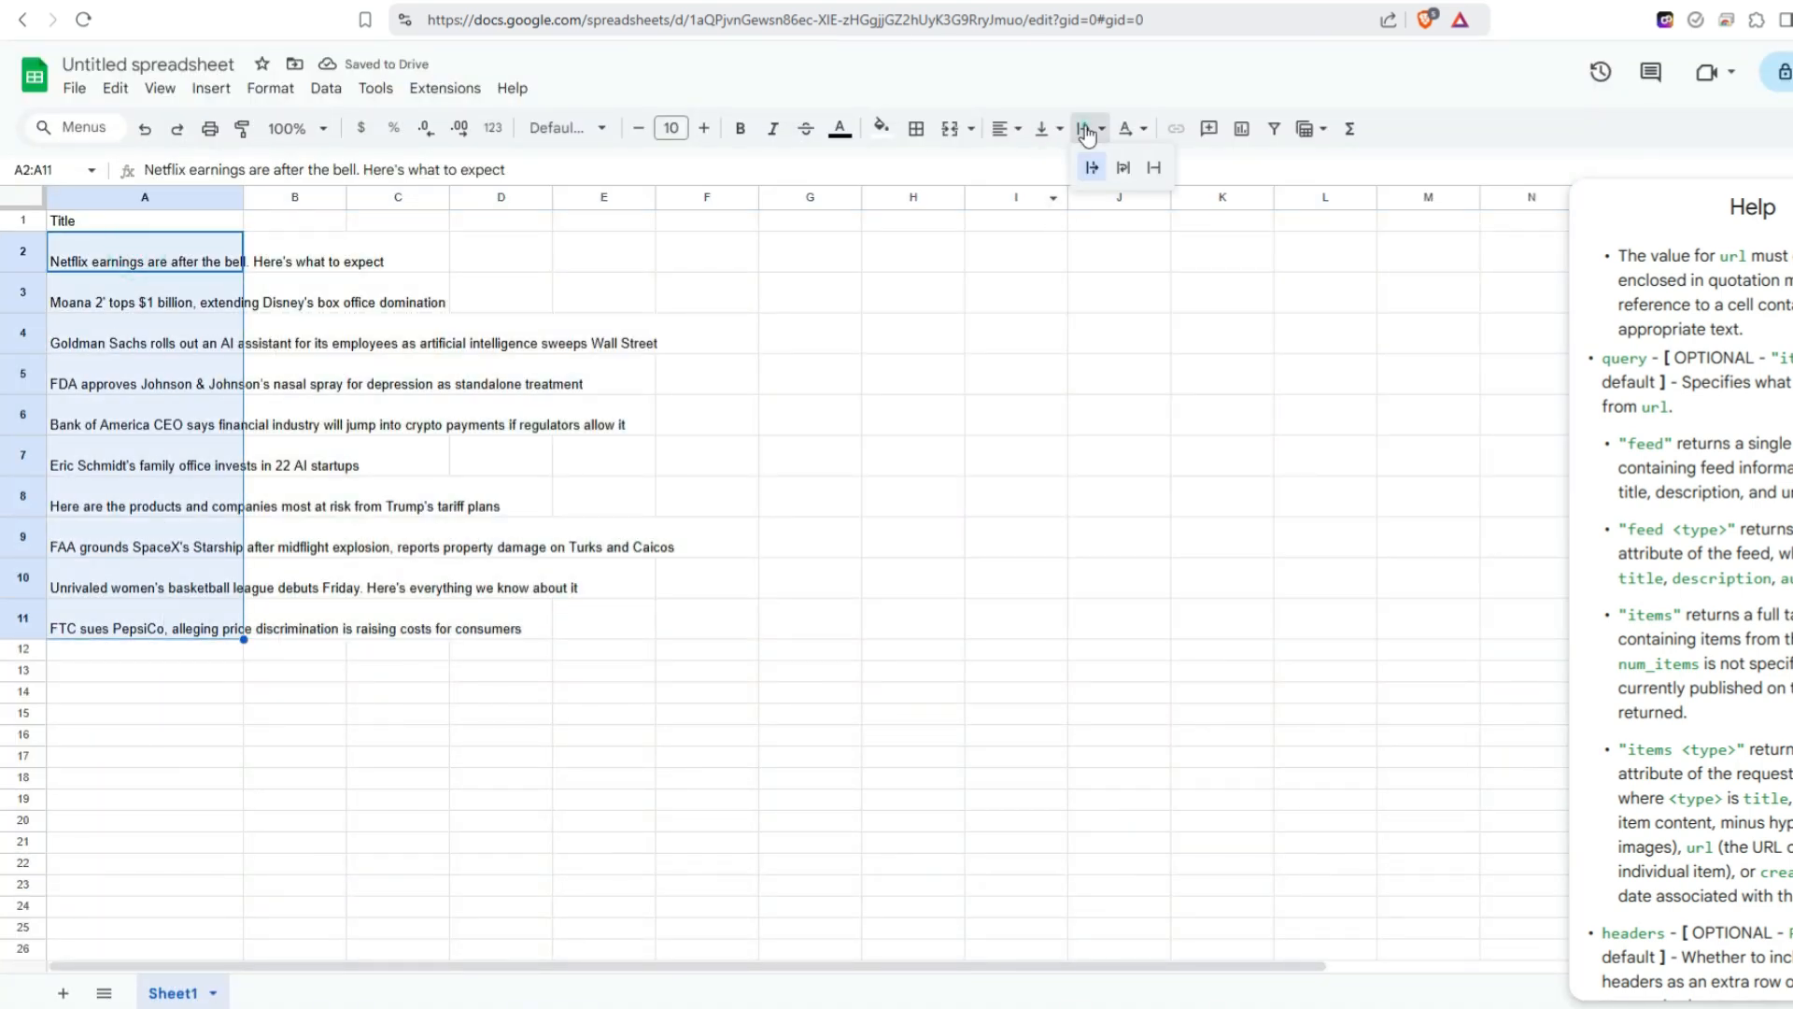
pyautogui.click(1122, 167)
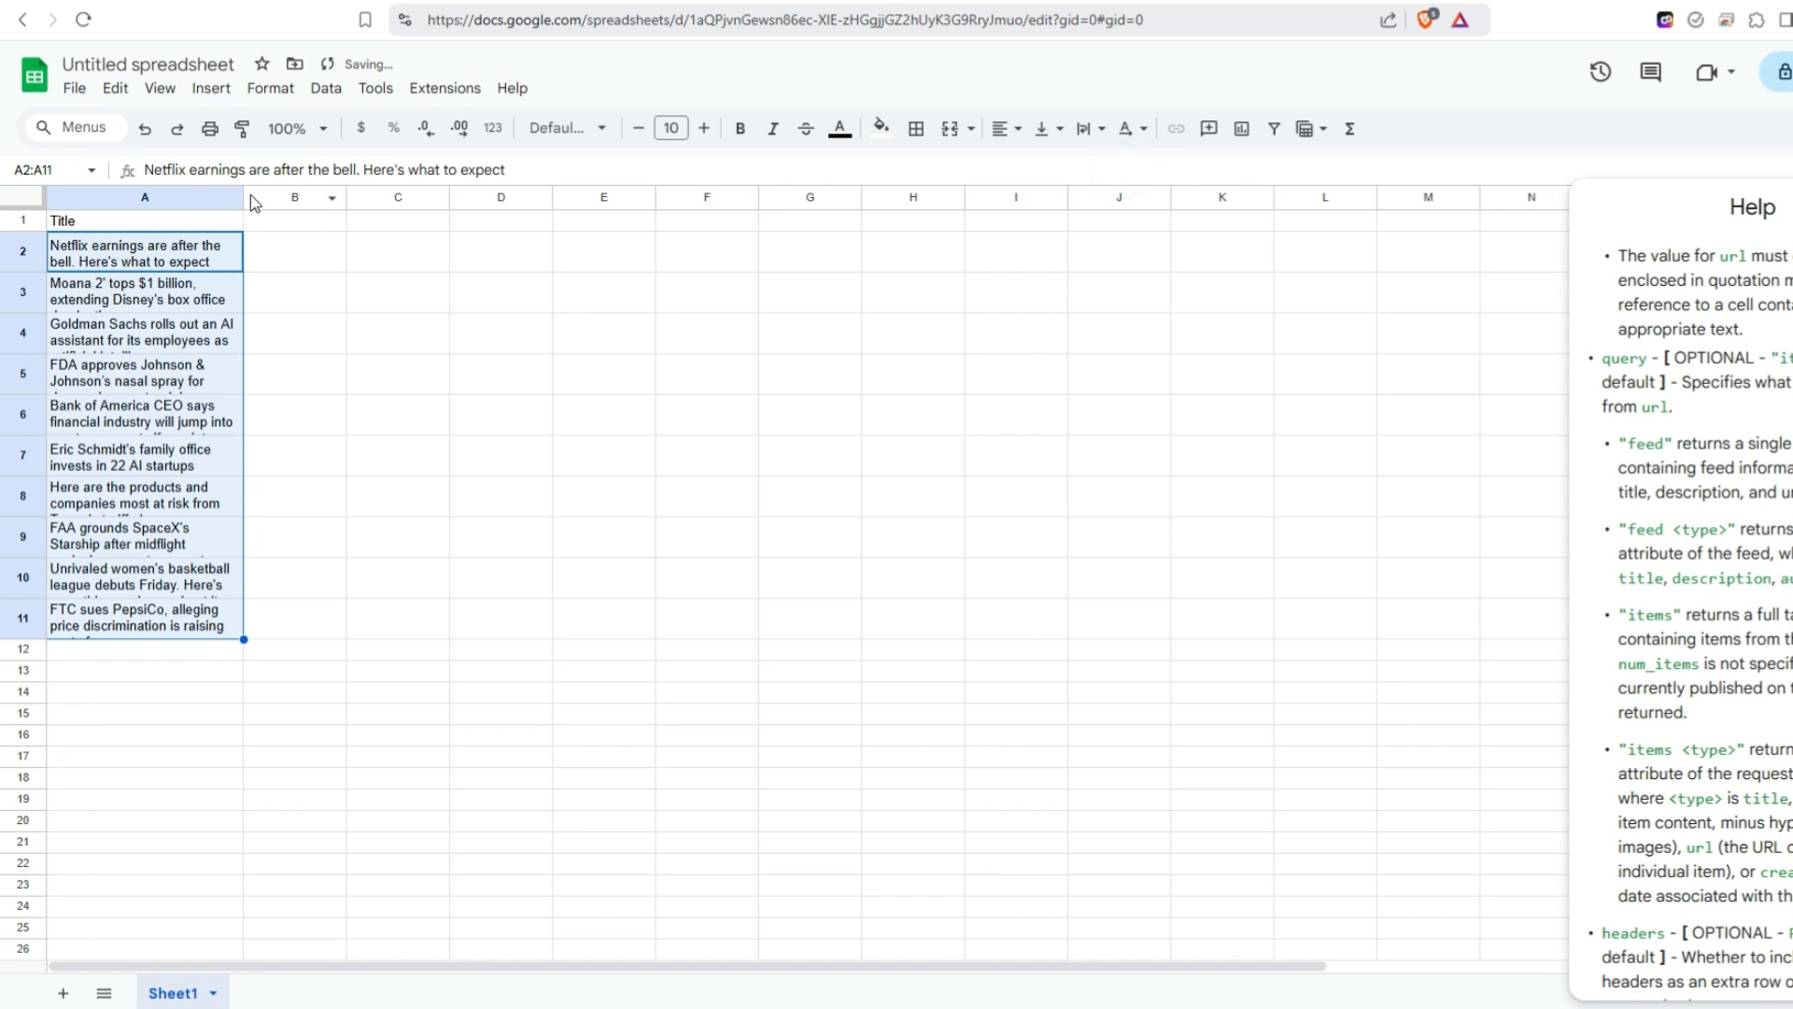
pyautogui.moveTo(244, 196); pyautogui.dragTo(440, 201)
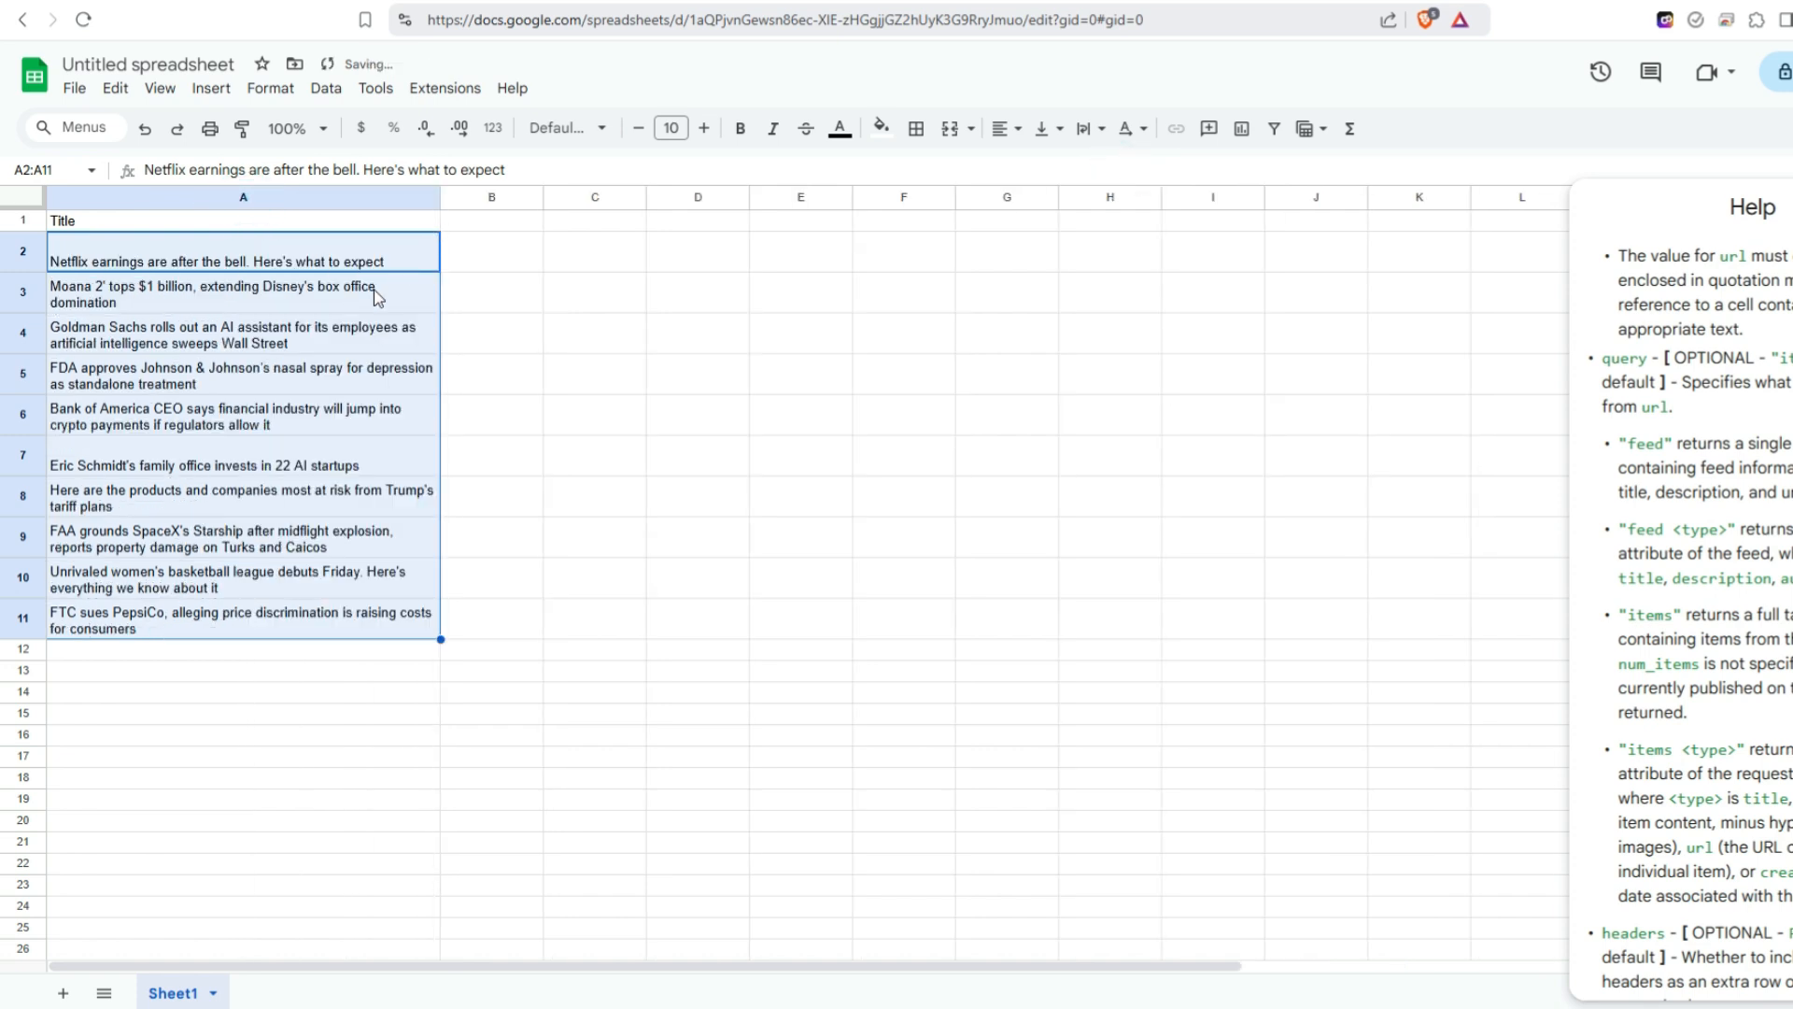
pyautogui.click(373, 289)
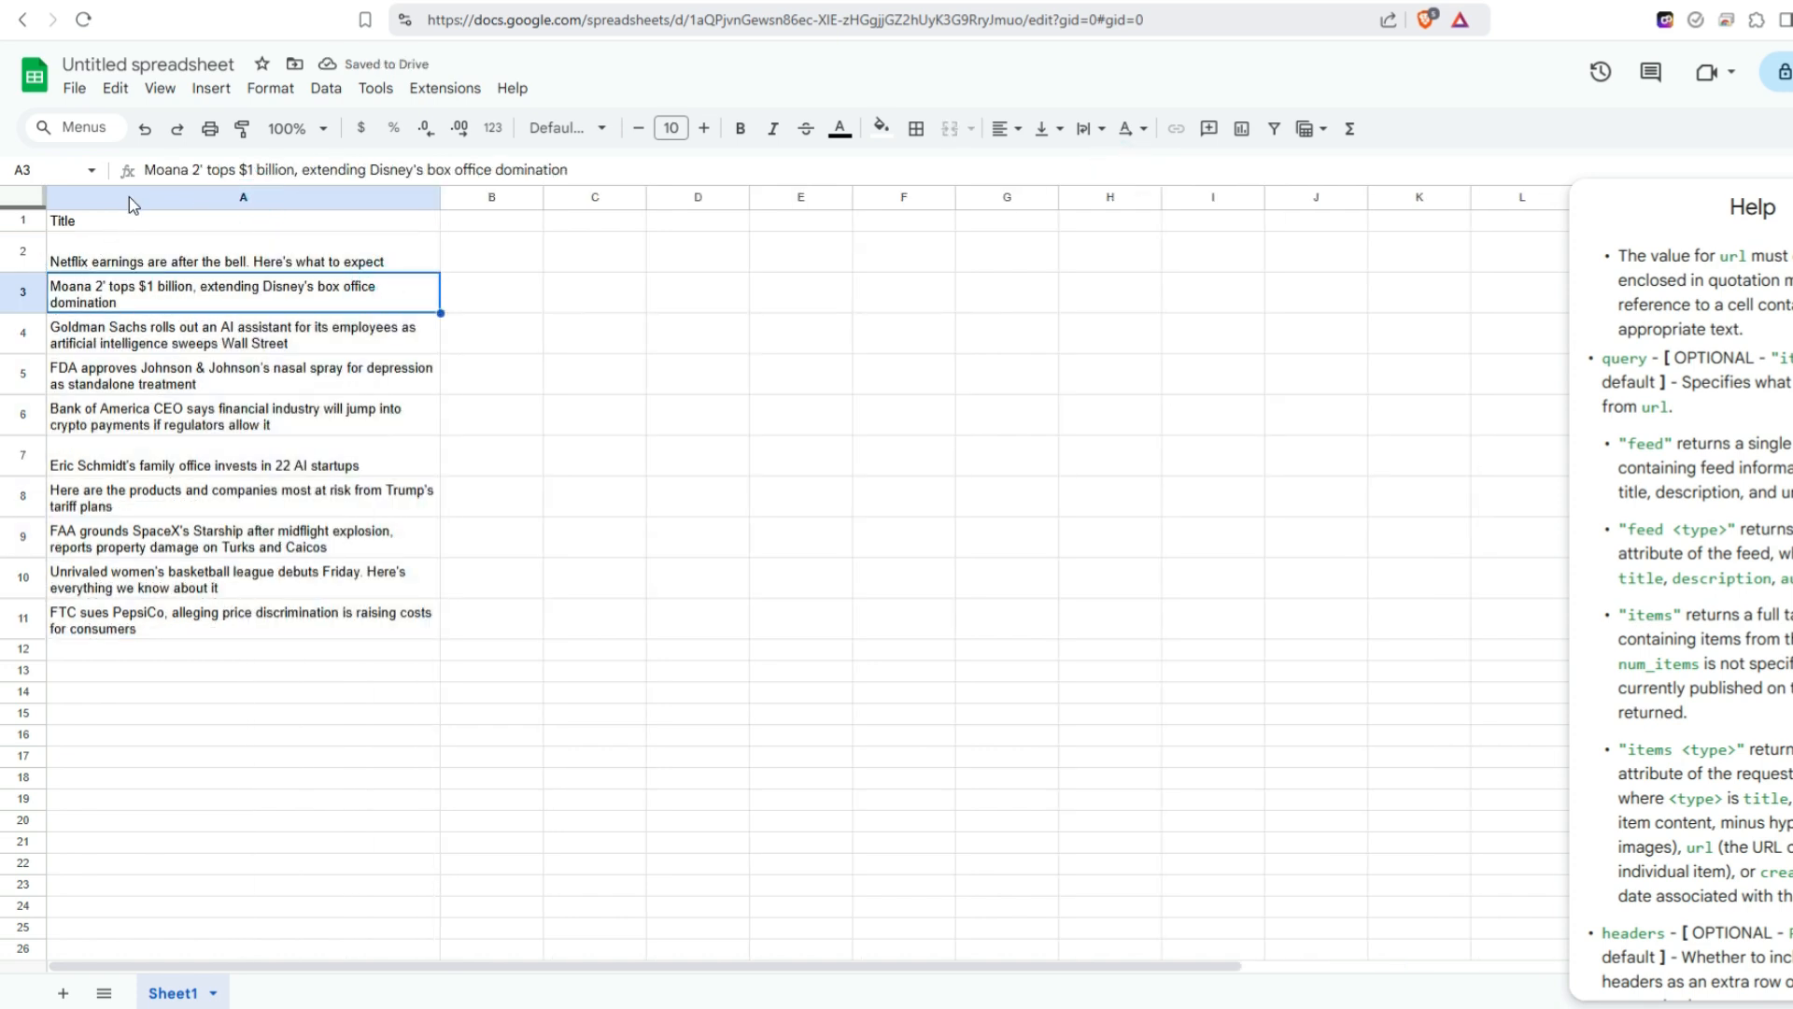
# Align column A vertically to the middle and make the Title header in A1 bold.
pyautogui.click(243, 197)
pyautogui.click(1046, 128)
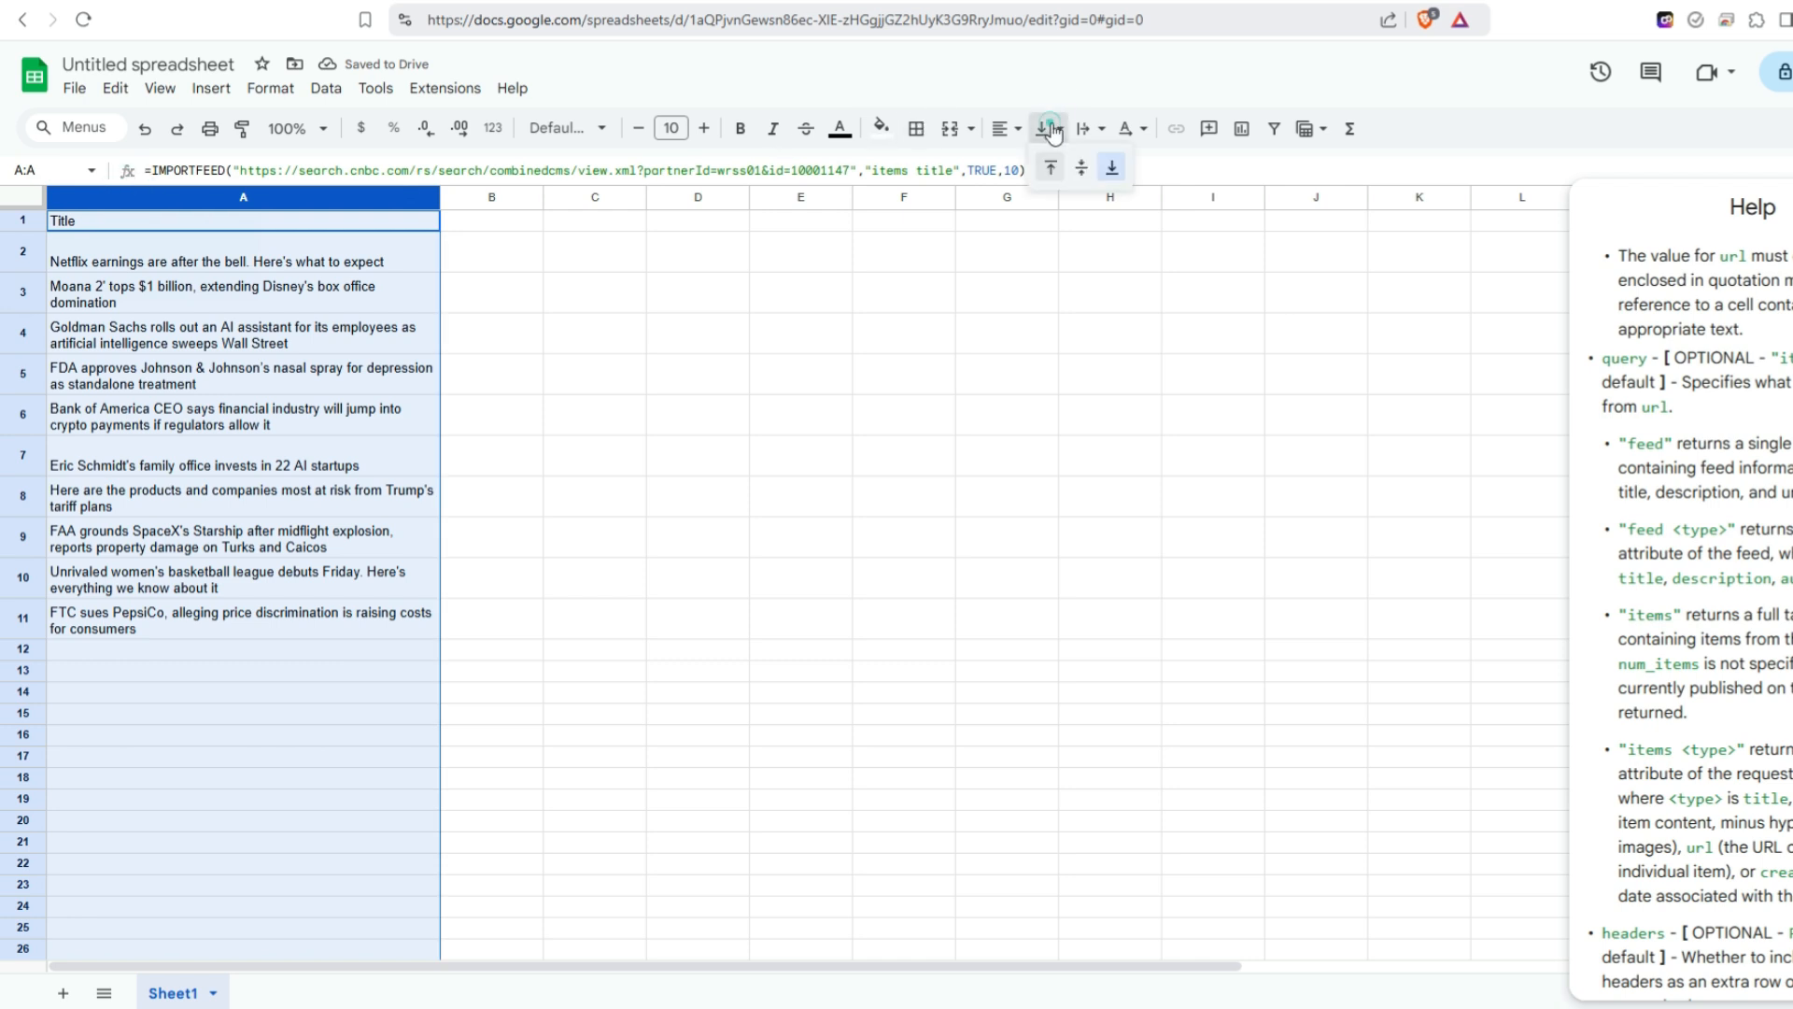
pyautogui.click(1079, 170)
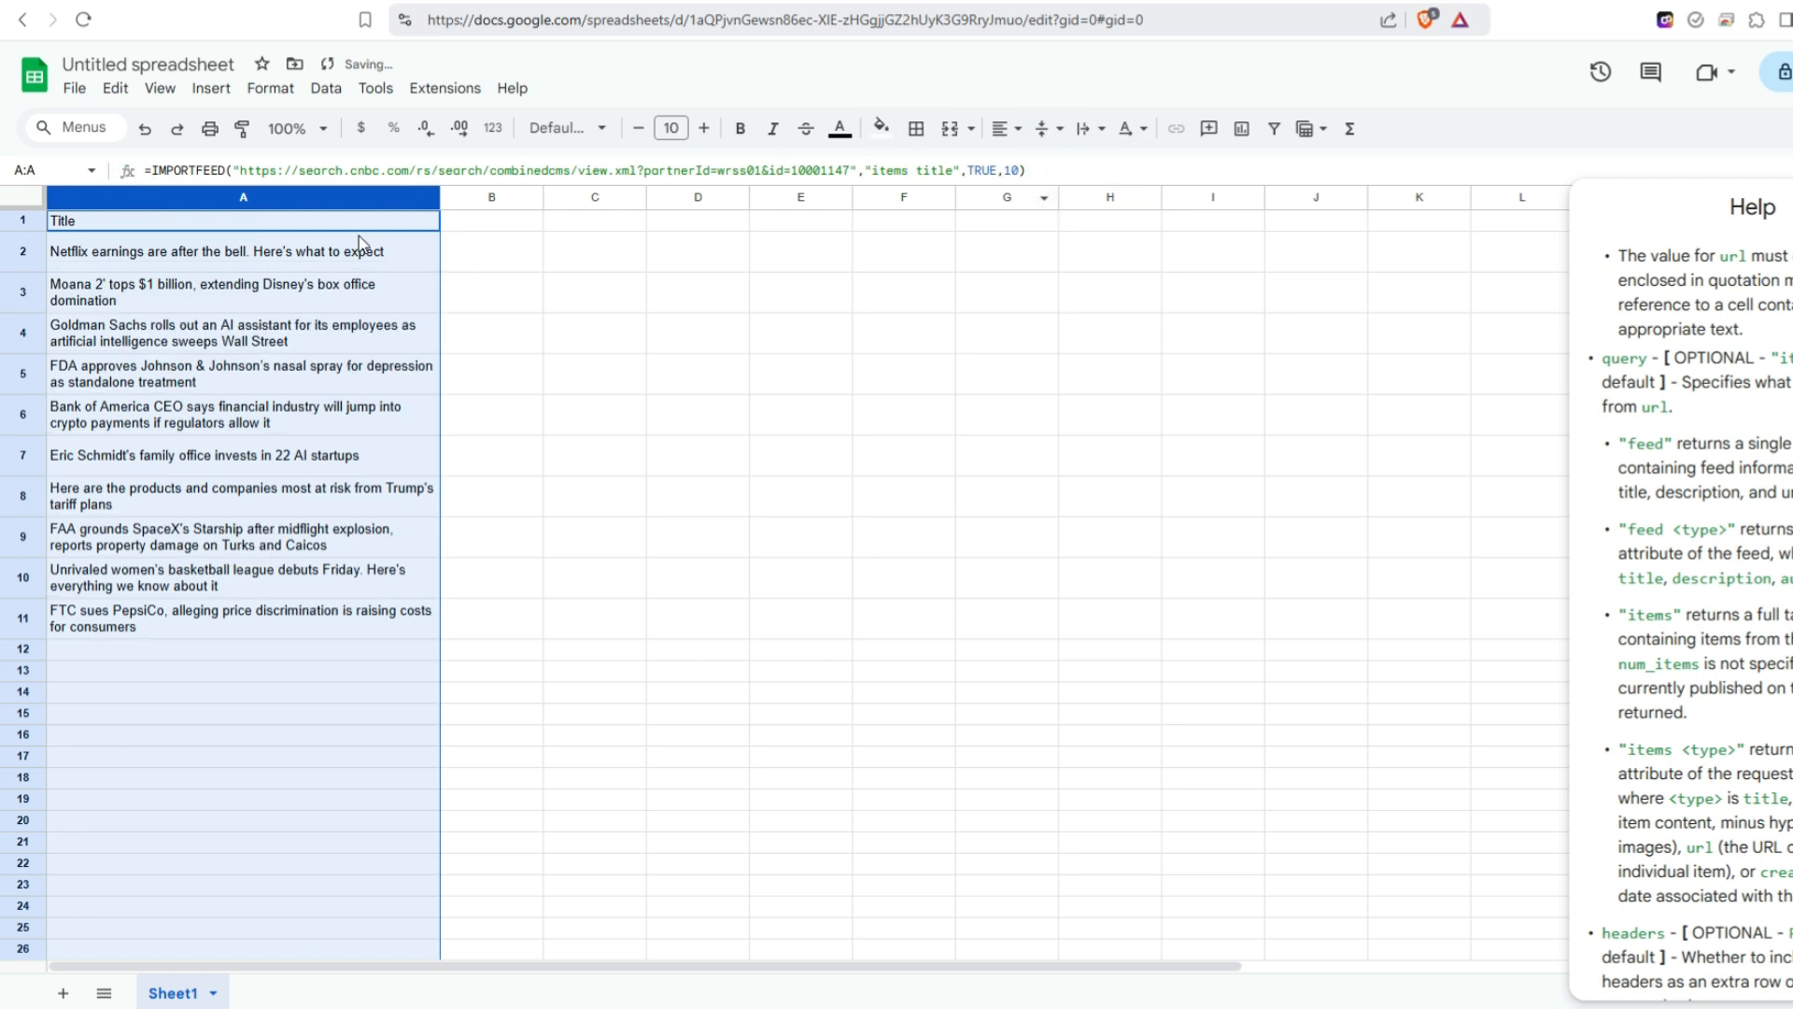
pyautogui.click(406, 224)
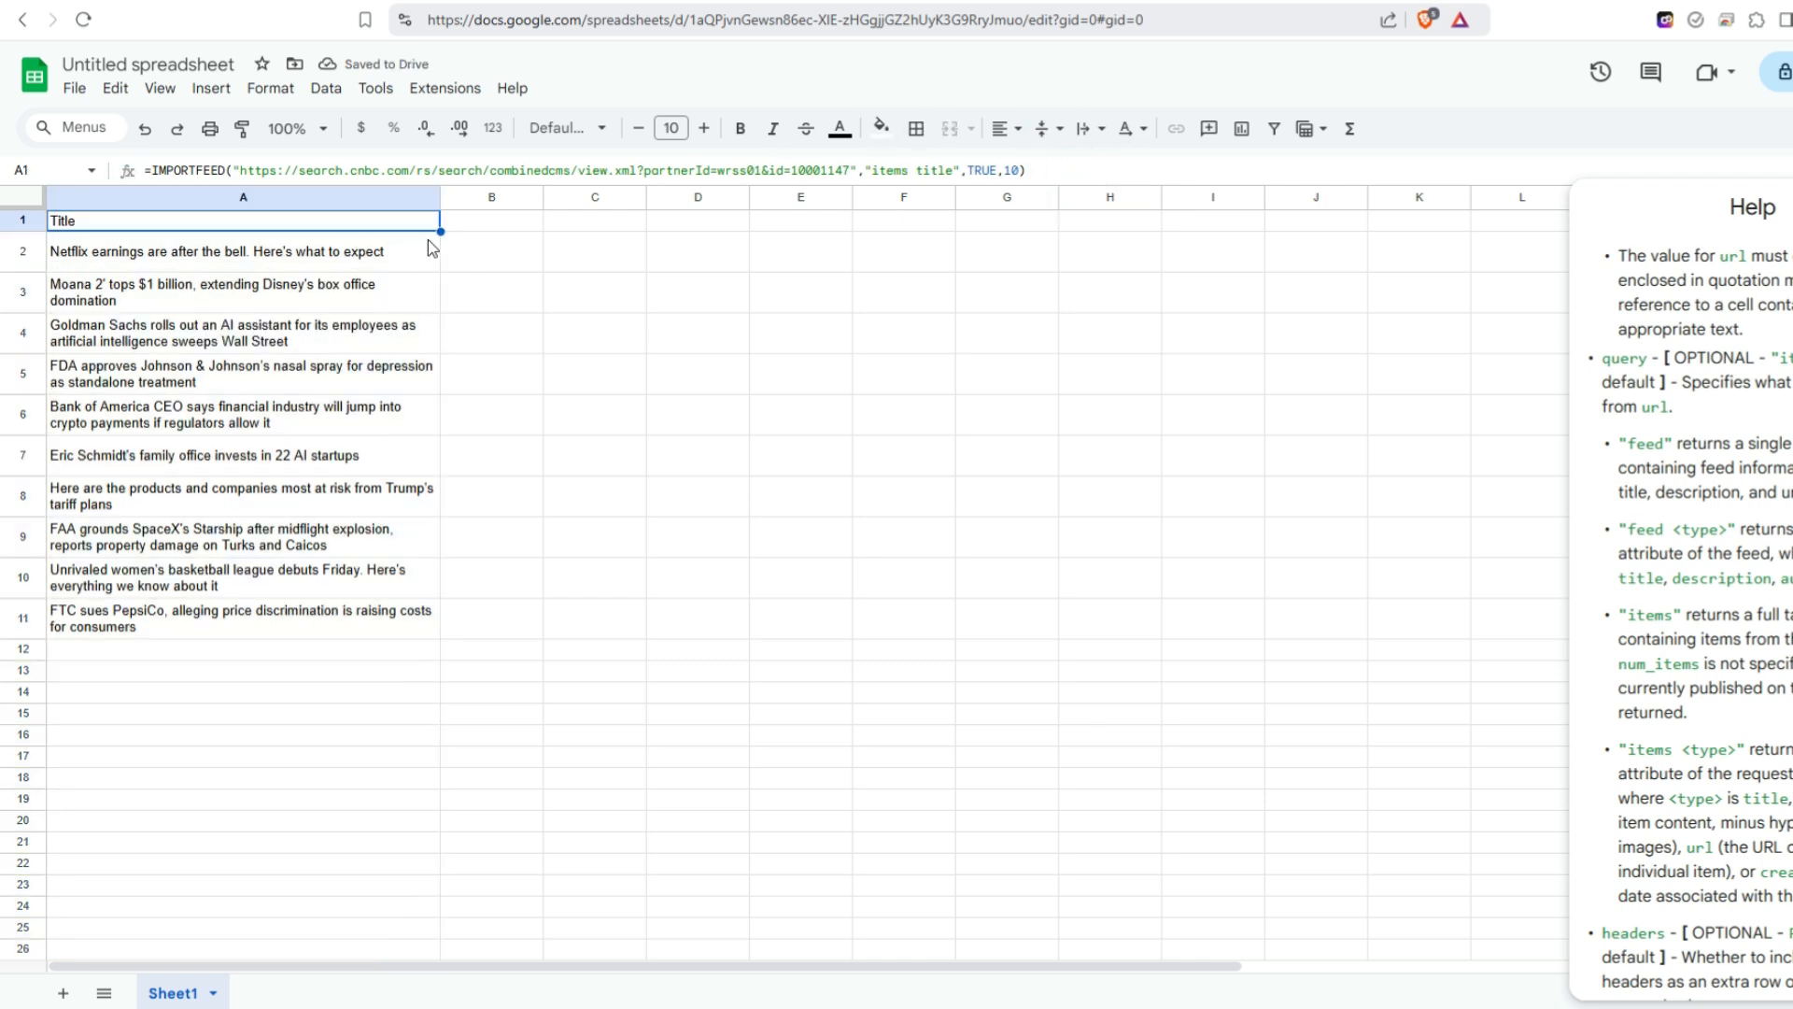
pyautogui.hotkey('ctrl', 'b')
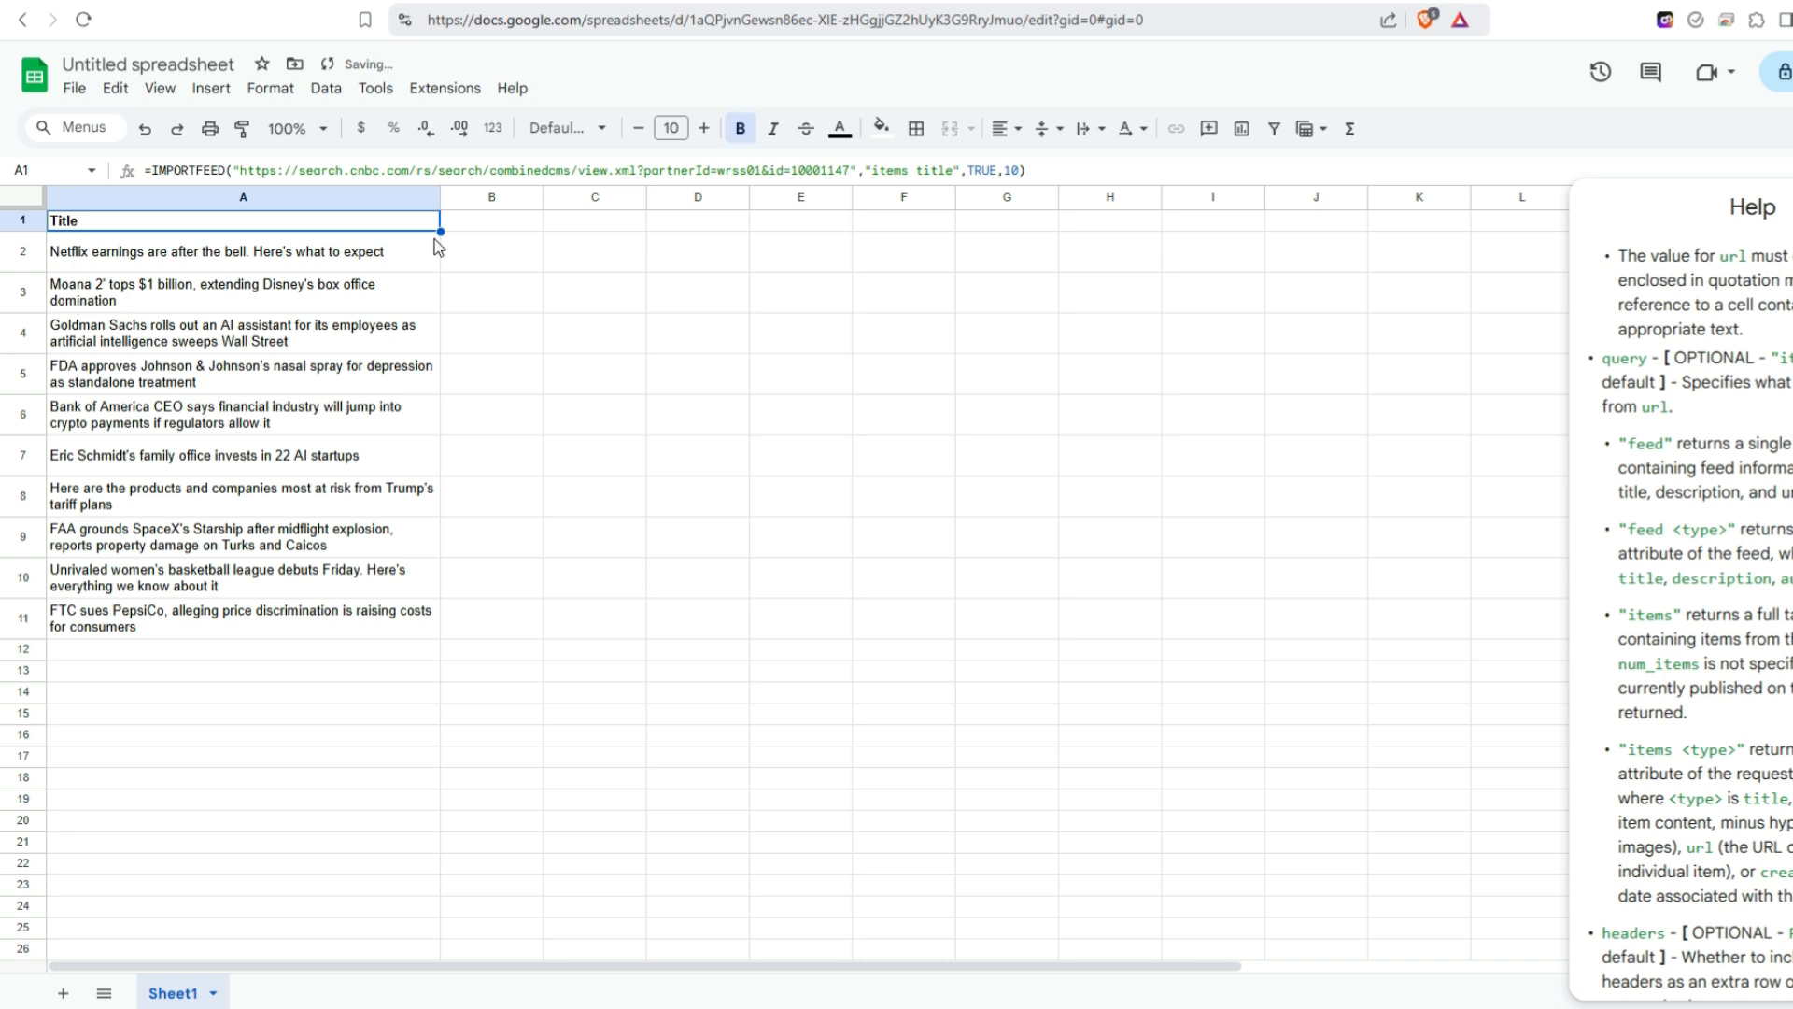
# Copy the full IMPORTFEED formula from A1 into B1.
pyautogui.click(922, 173)
pyautogui.hotkey('ctrl', 'a')
pyautogui.press('Escape')
pyautogui.click(493, 220)
pyautogui.click(467, 170)
pyautogui.hotkey('ctrl', 'v')
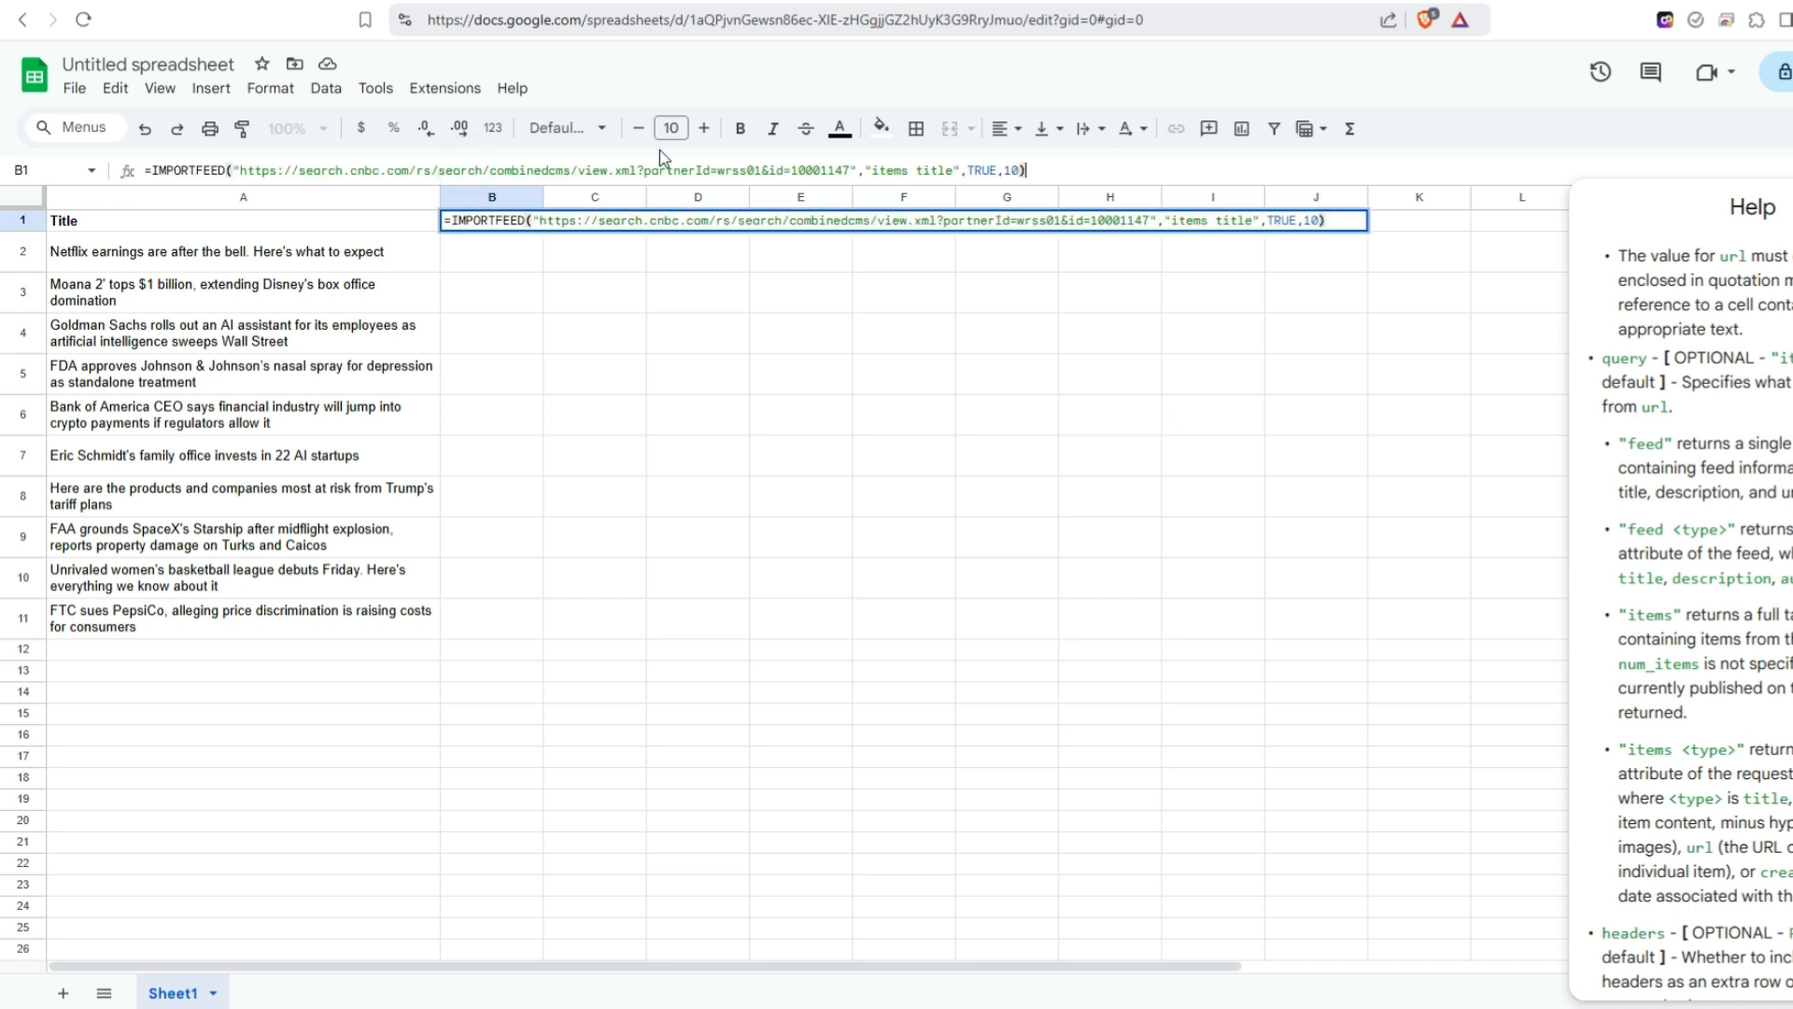
# Change the query in B1's IMPORTFEED formula to "items summary" and enter the formula.
pyautogui.click(947, 169)
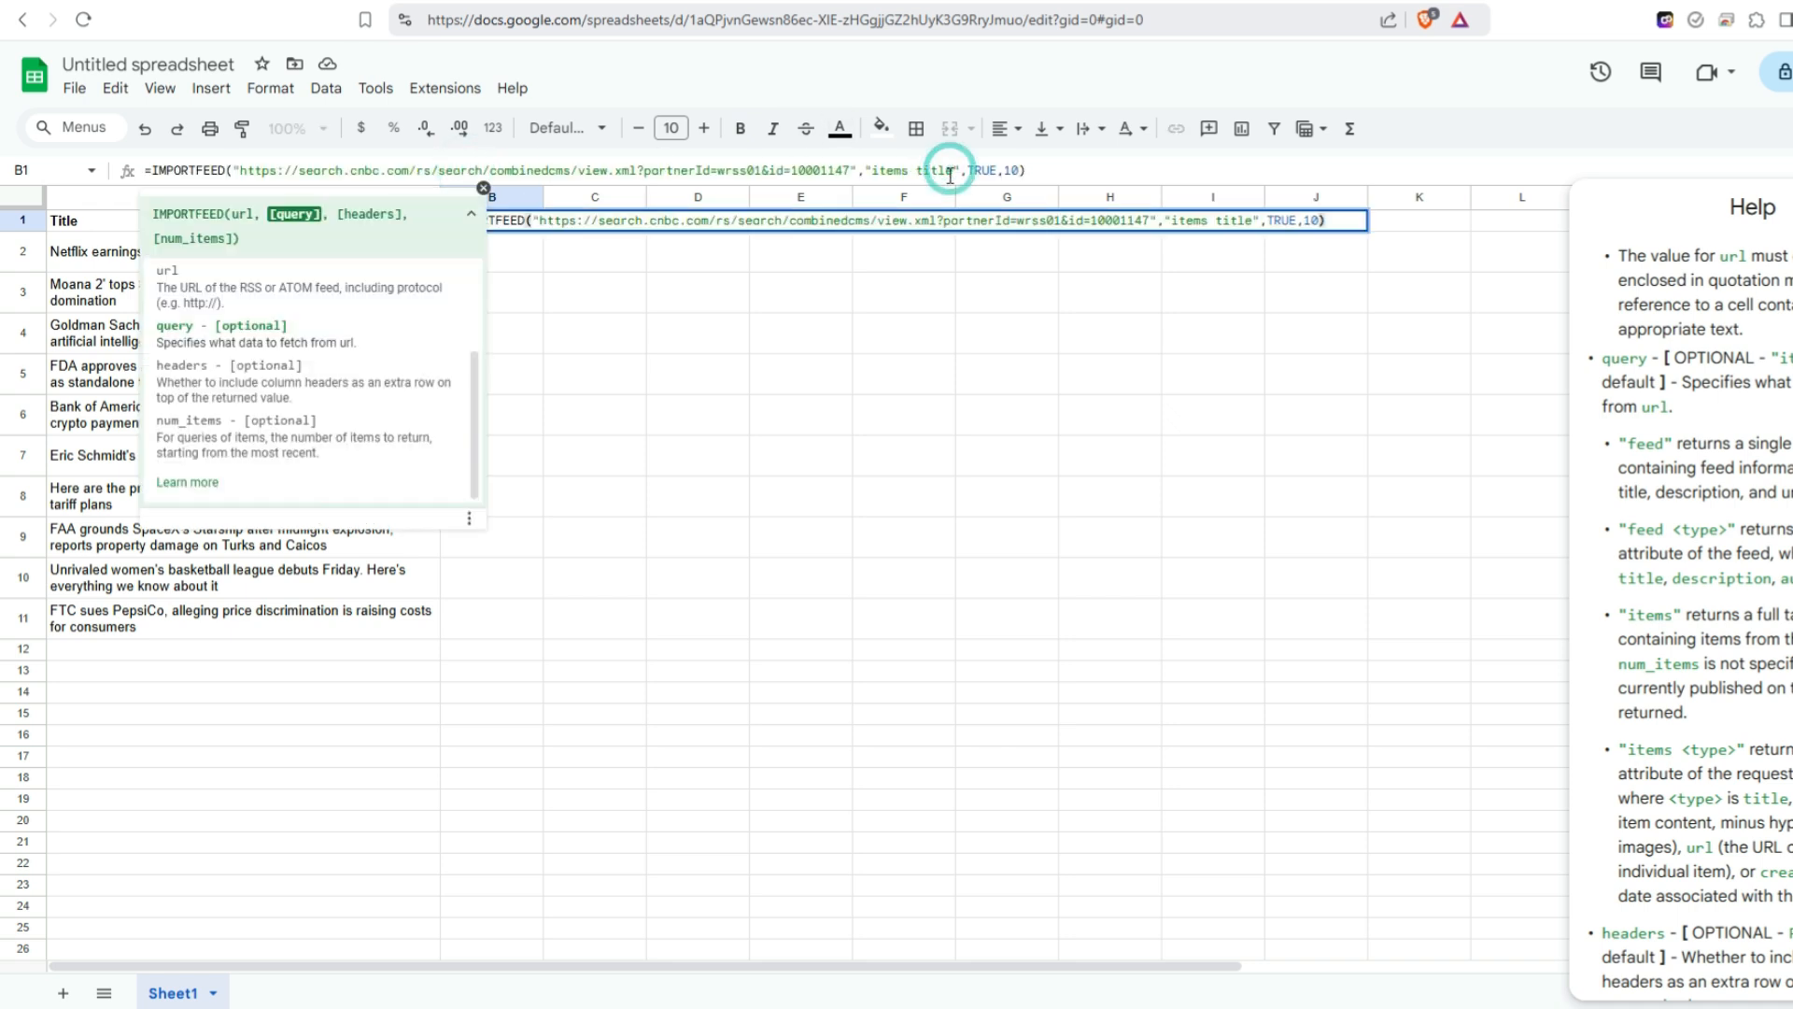
pyautogui.press('BackSpace')
pyautogui.press('BackSpace')
pyautogui.press('BackSpace')
pyautogui.press('BackSpace')
pyautogui.press('BackSpace')
pyautogui.write('summary')
pyautogui.press('Return')
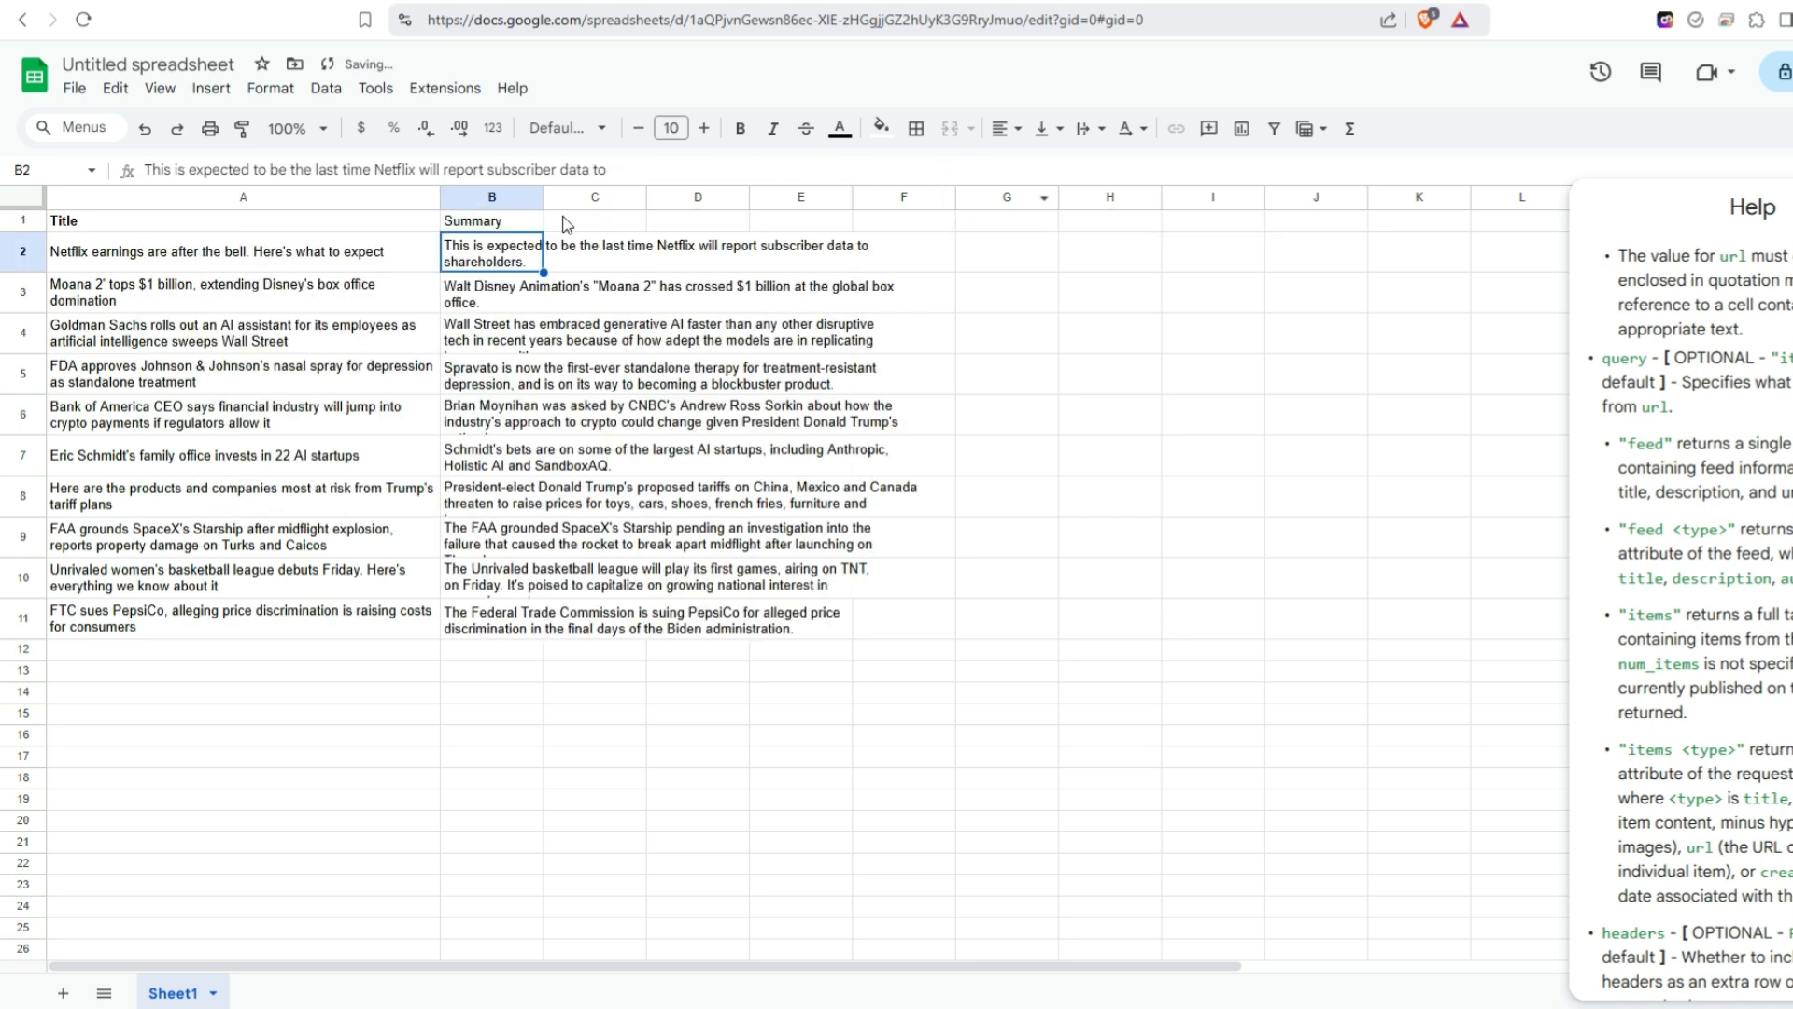
# Wrap the summaries in B2:B11 and widen column B to nearly five times its width.
pyautogui.moveTo(512, 257); pyautogui.dragTo(519, 643)
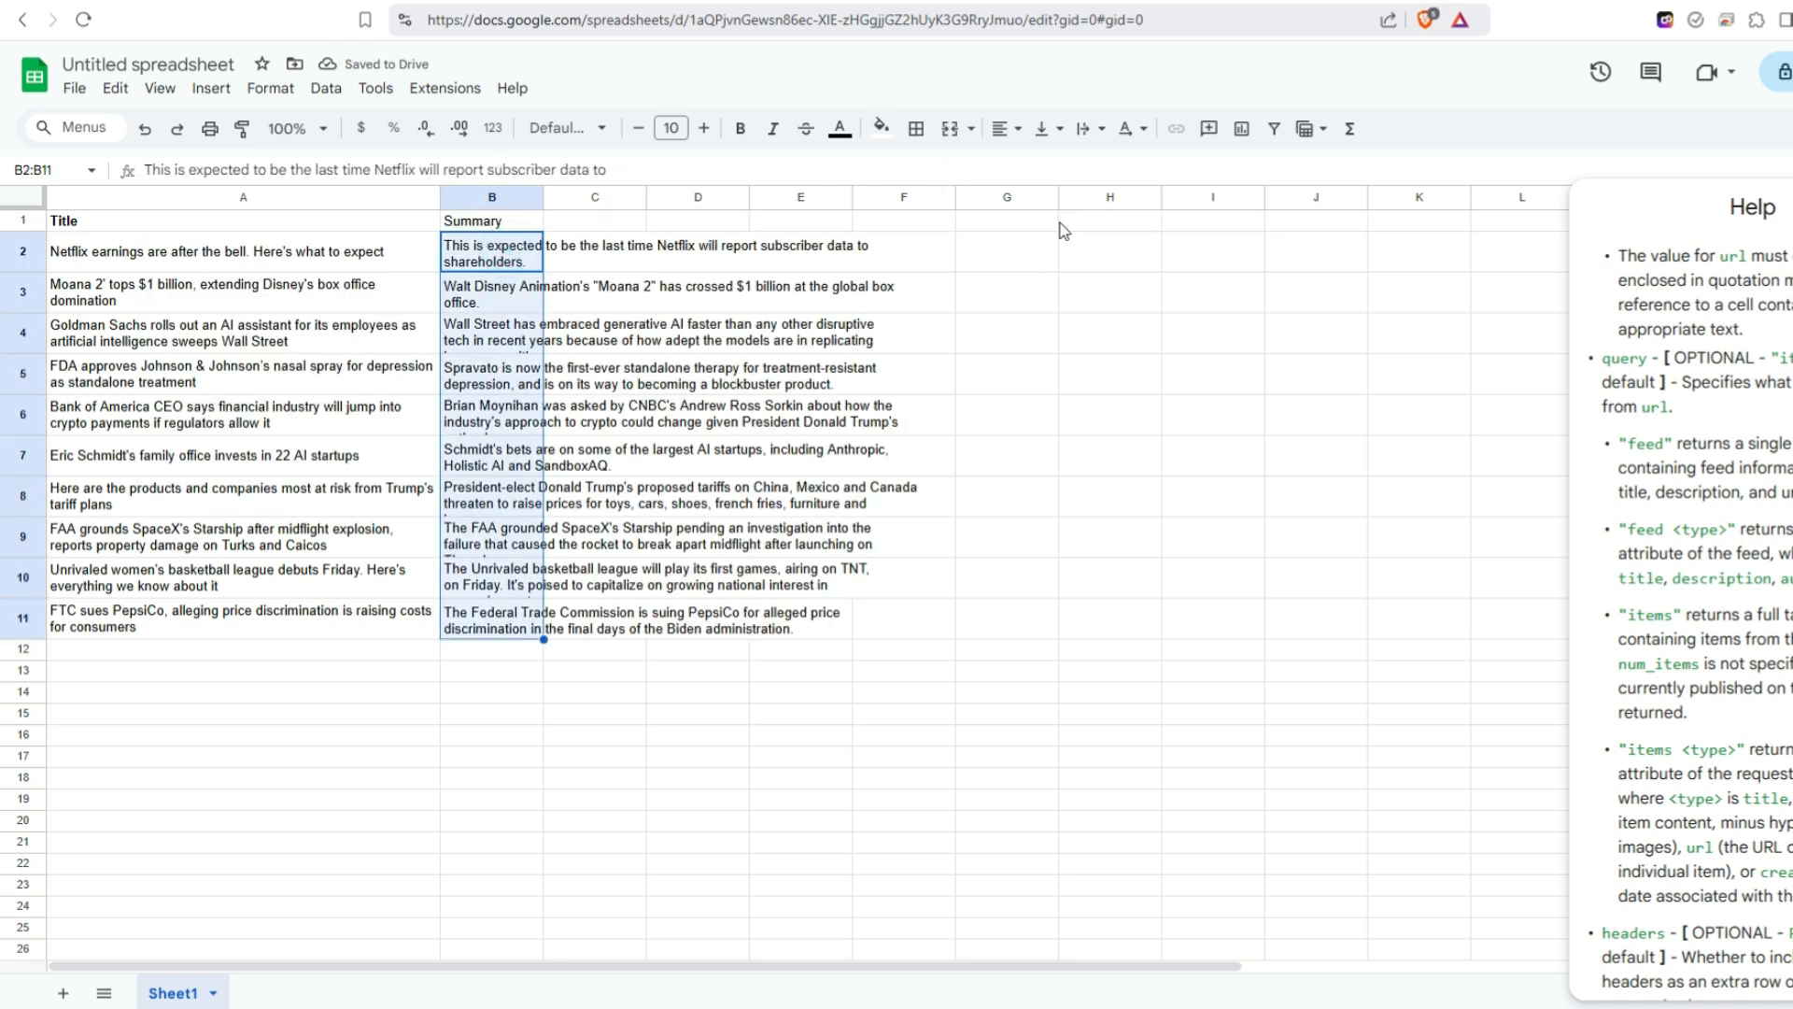
pyautogui.click(1079, 137)
pyautogui.click(1123, 167)
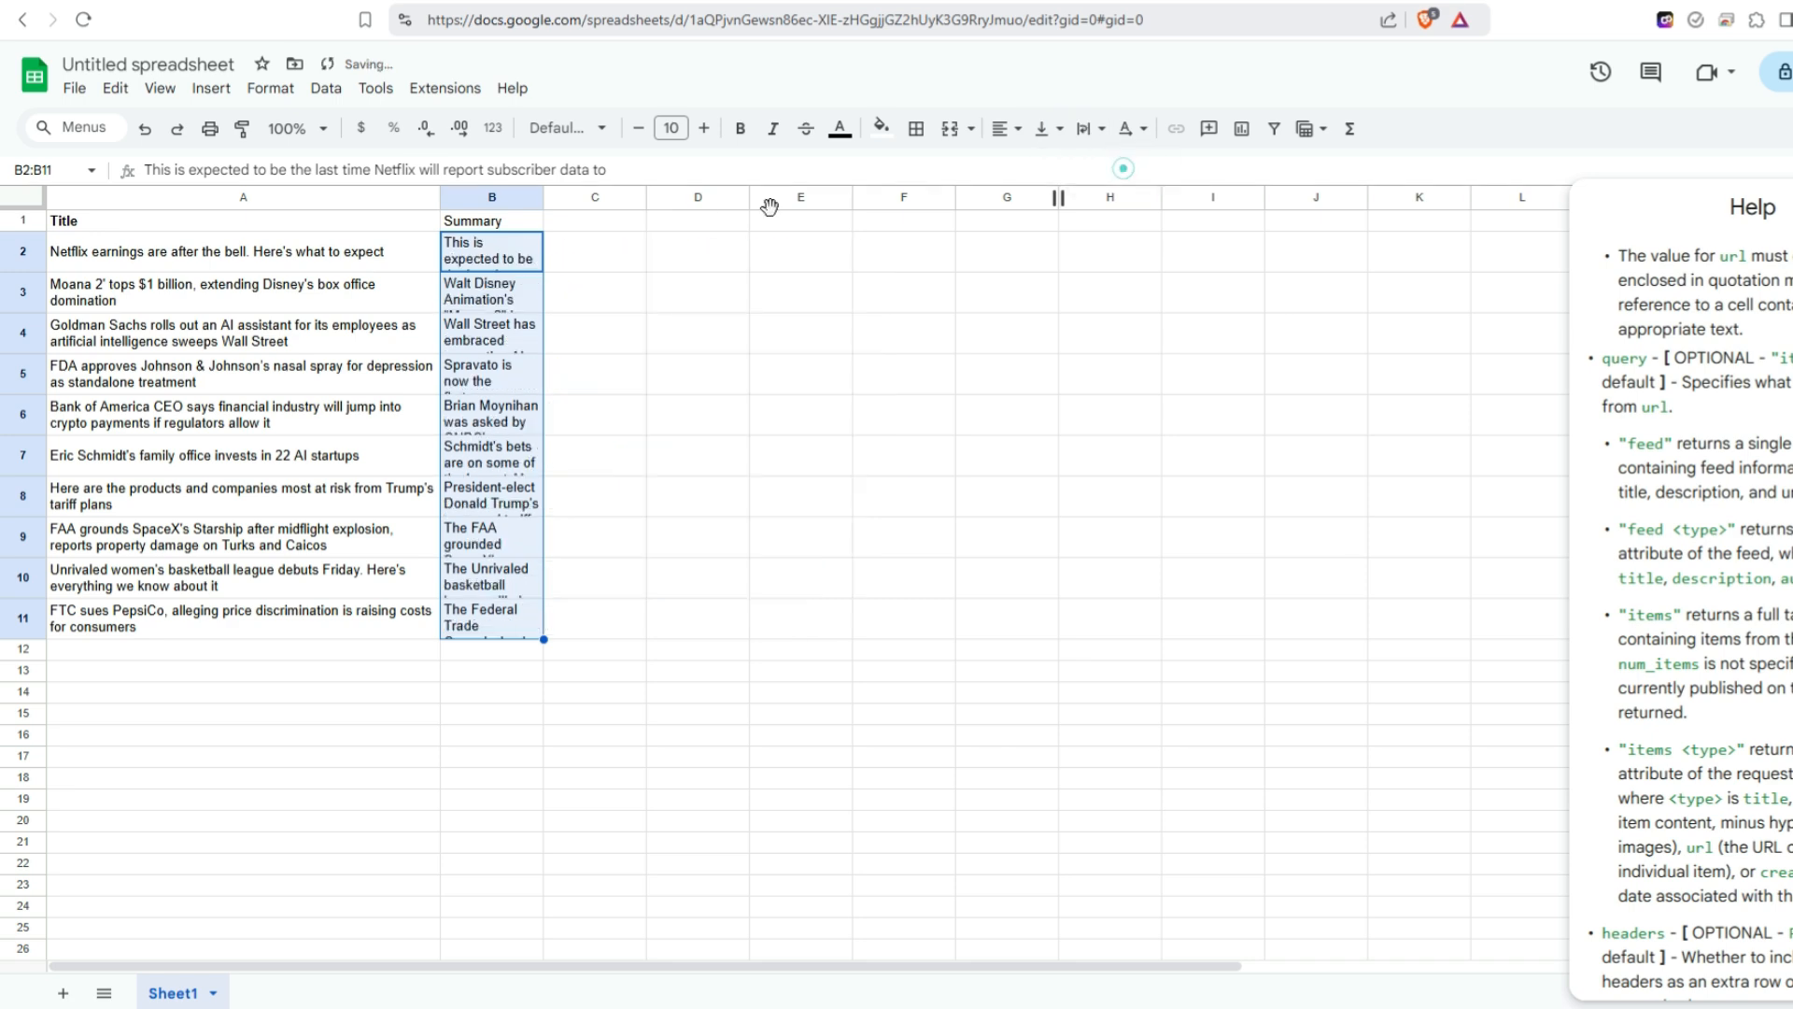
pyautogui.moveTo(540, 198); pyautogui.dragTo(944, 198)
# Paste the copied IMPORTFEED formula into C1 and change its query to "items url".
pyautogui.click(1004, 221)
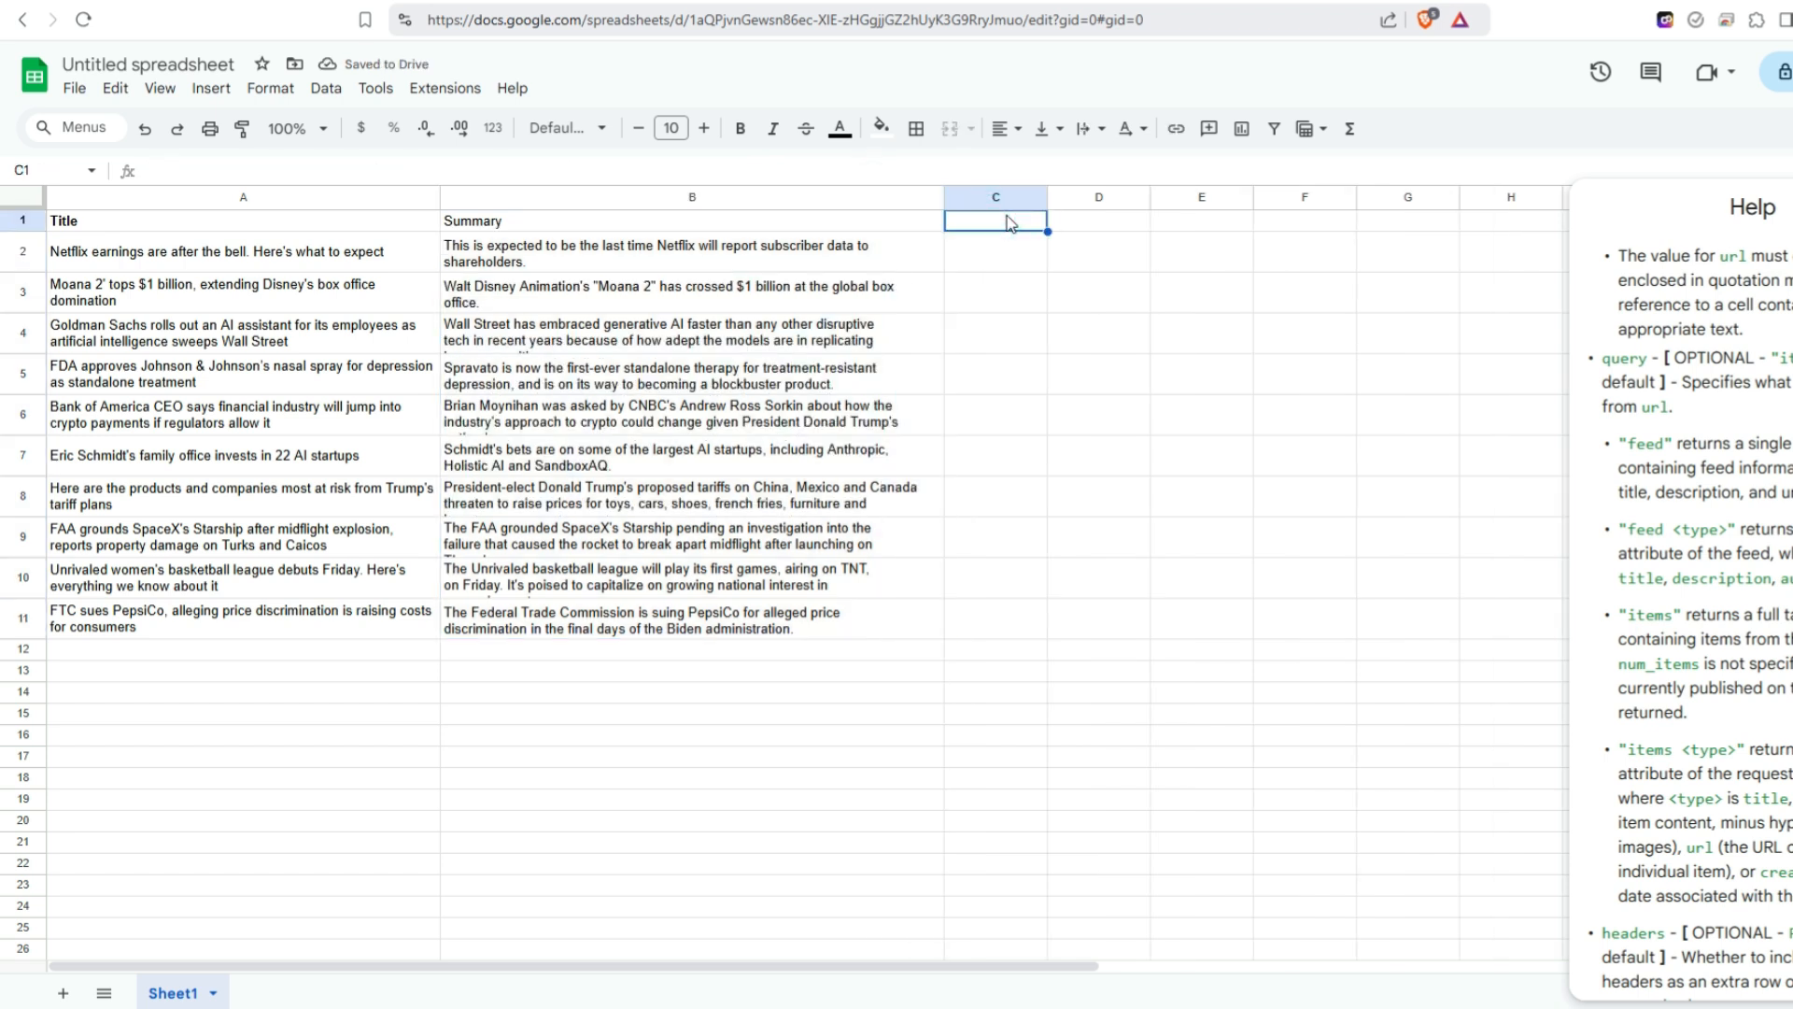
pyautogui.press('Return')
pyautogui.hotkey('ctrl', 'v')
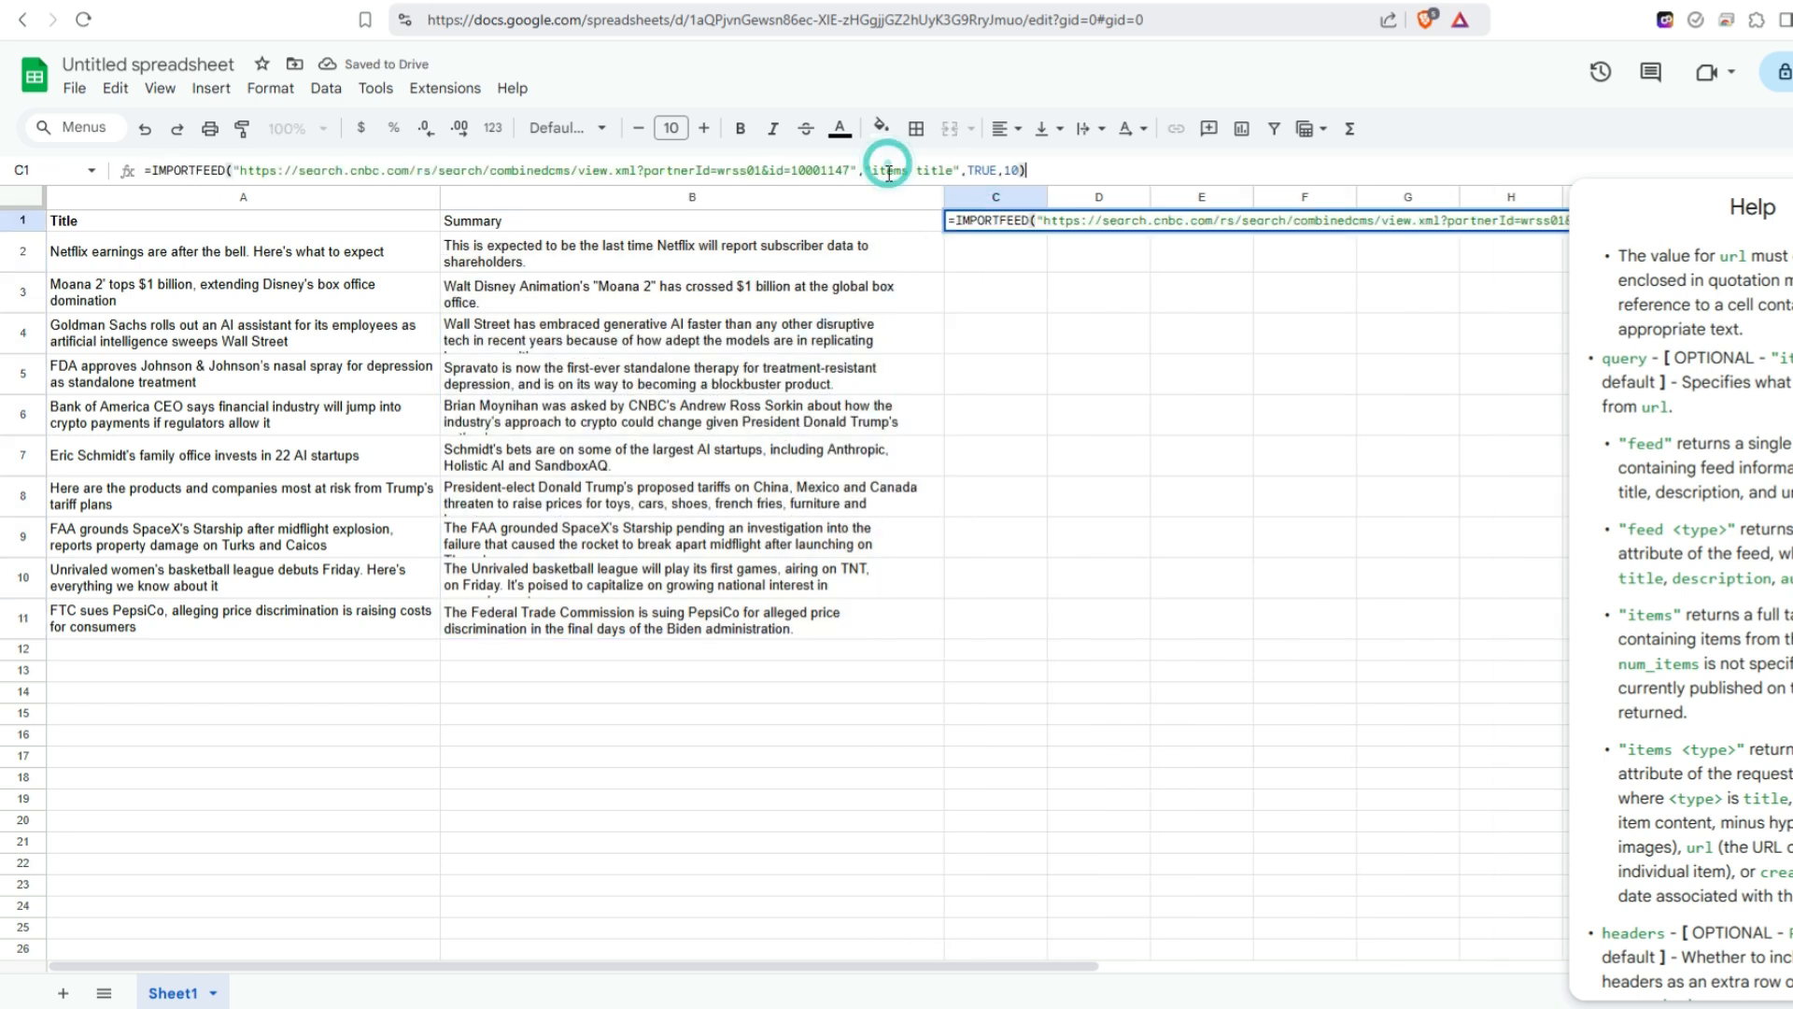
pyautogui.click(950, 171)
pyautogui.press('BackSpace')
pyautogui.press('BackSpace')
pyautogui.press('BackSpace')
pyautogui.press('BackSpace')
pyautogui.press('BackSpace')
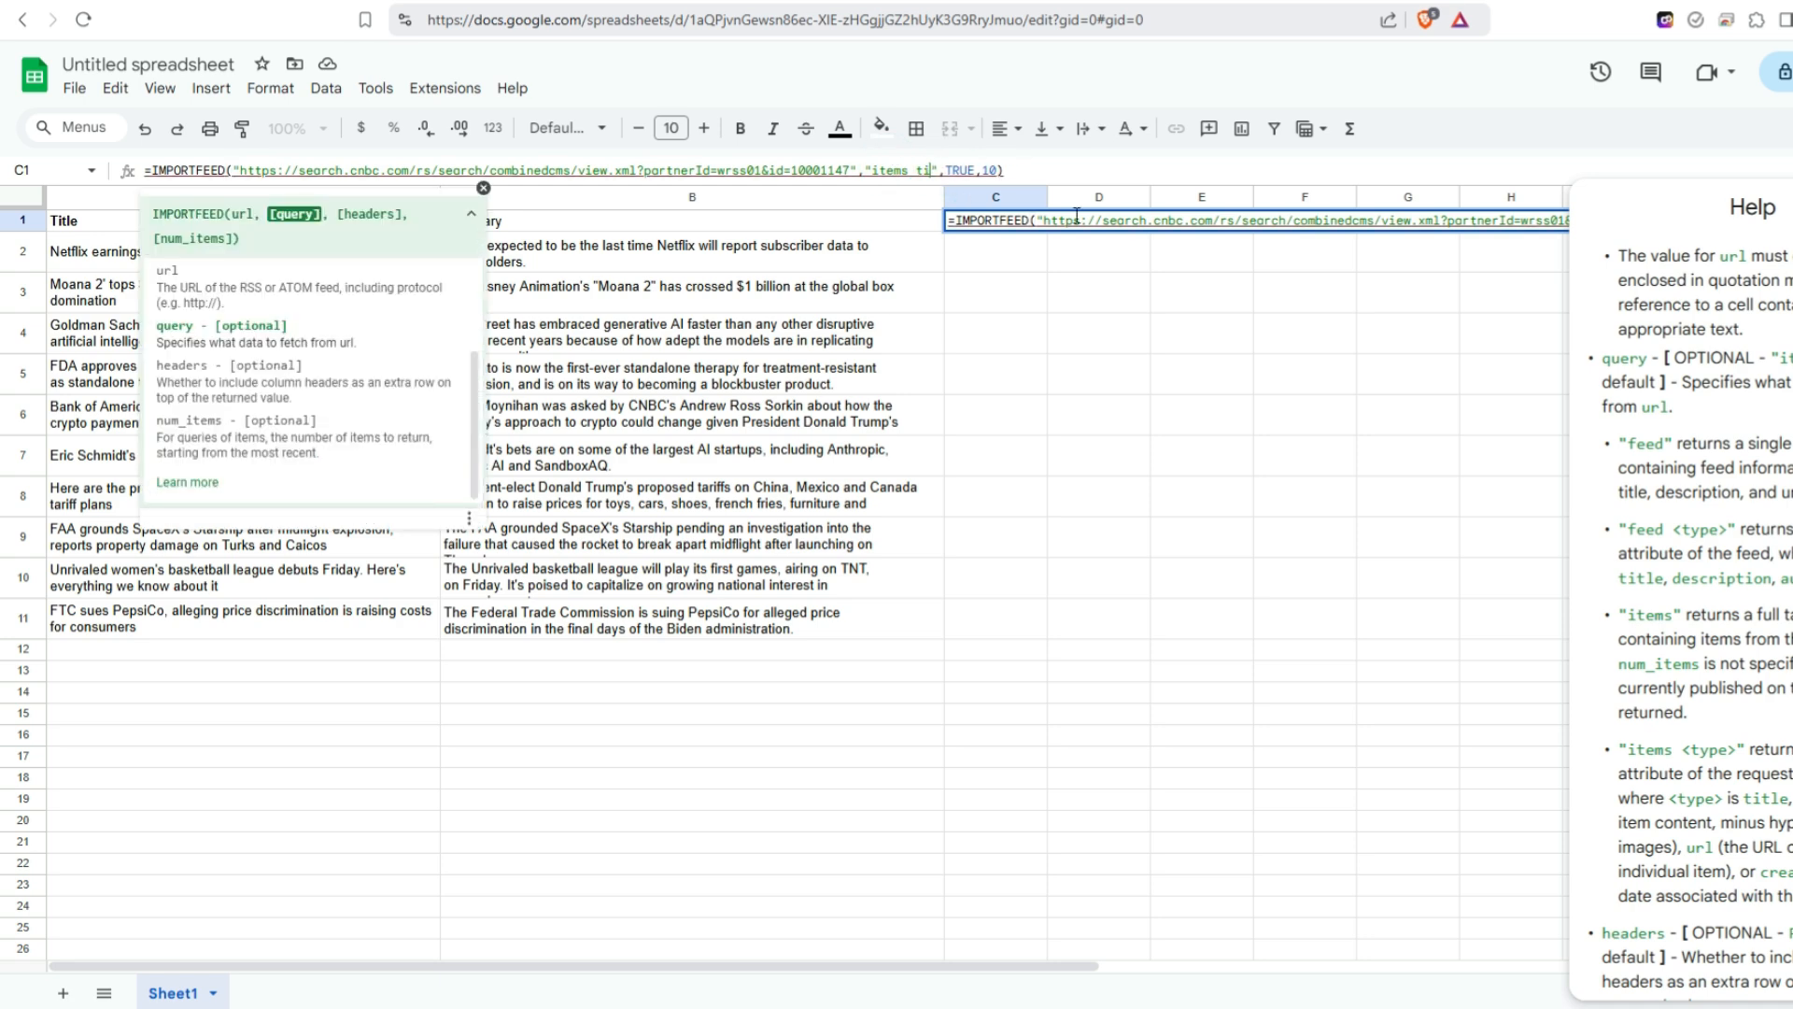
pyautogui.press('BackSpace')
pyautogui.press('Return')
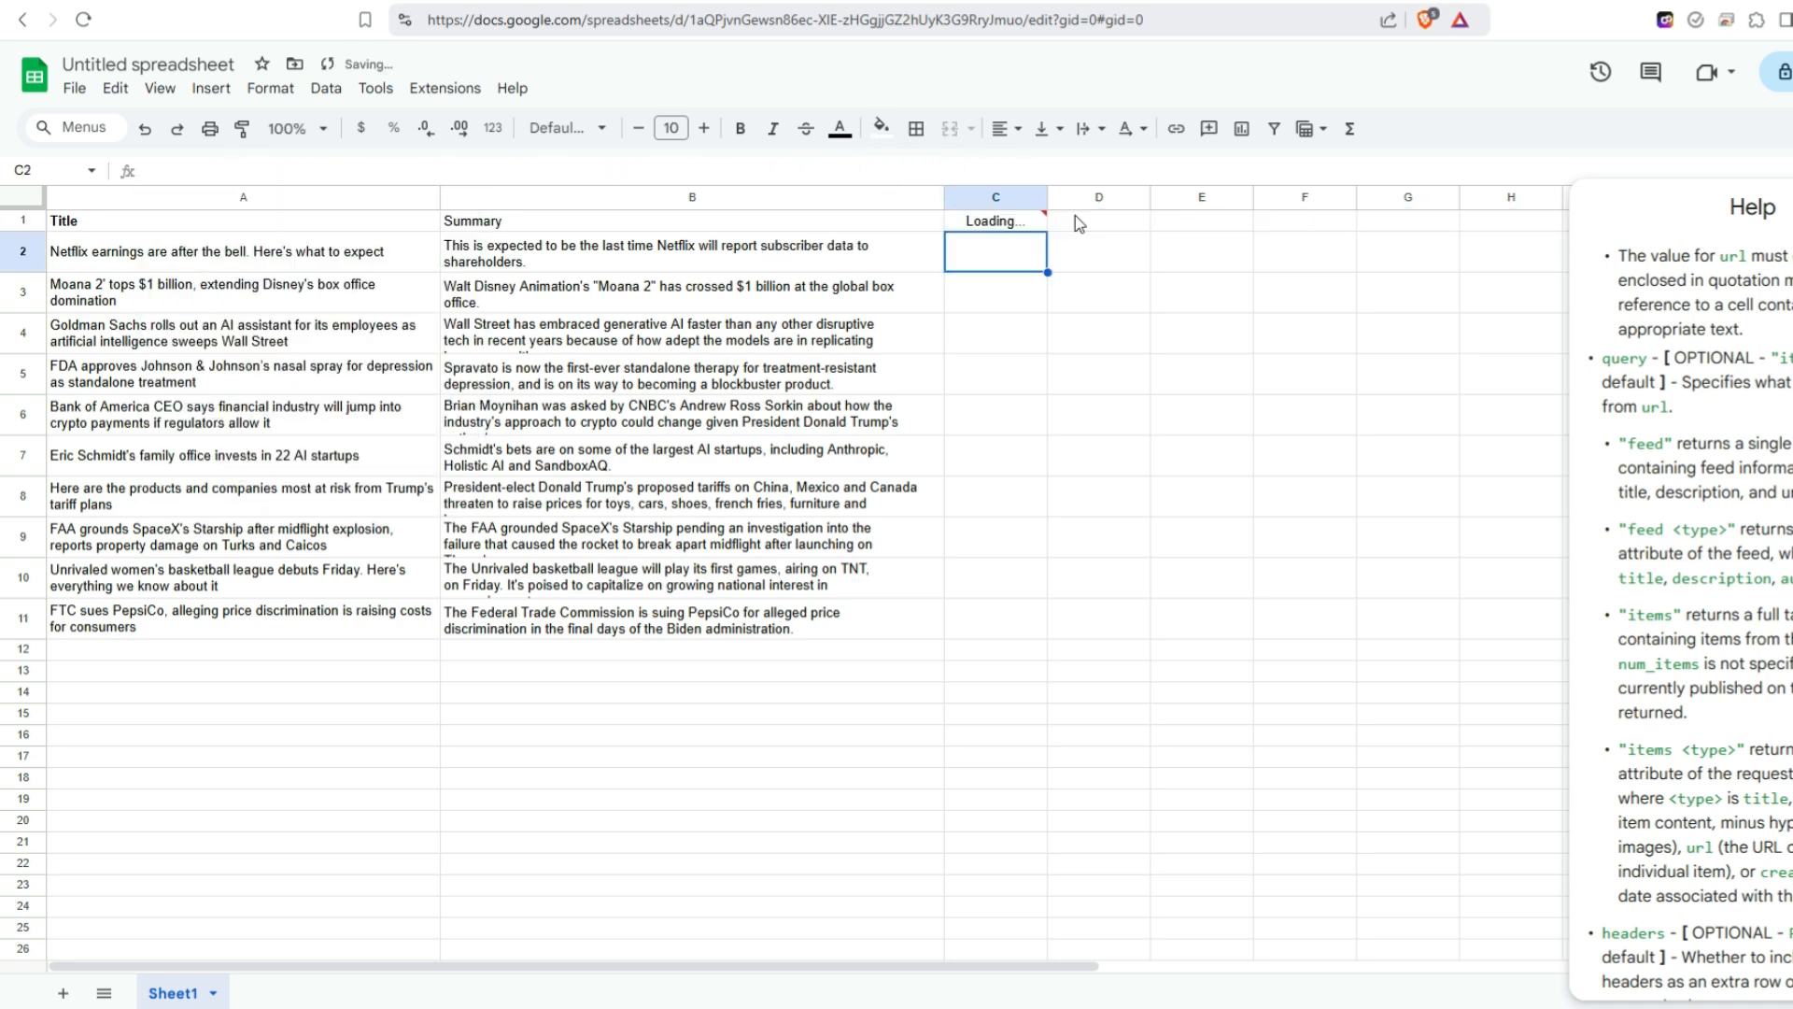
# Wrap the links in C2:C11 and widen column C to about twice its width.
pyautogui.press('Up')
pyautogui.moveTo(1016, 252); pyautogui.dragTo(999, 630)
pyautogui.click(1089, 128)
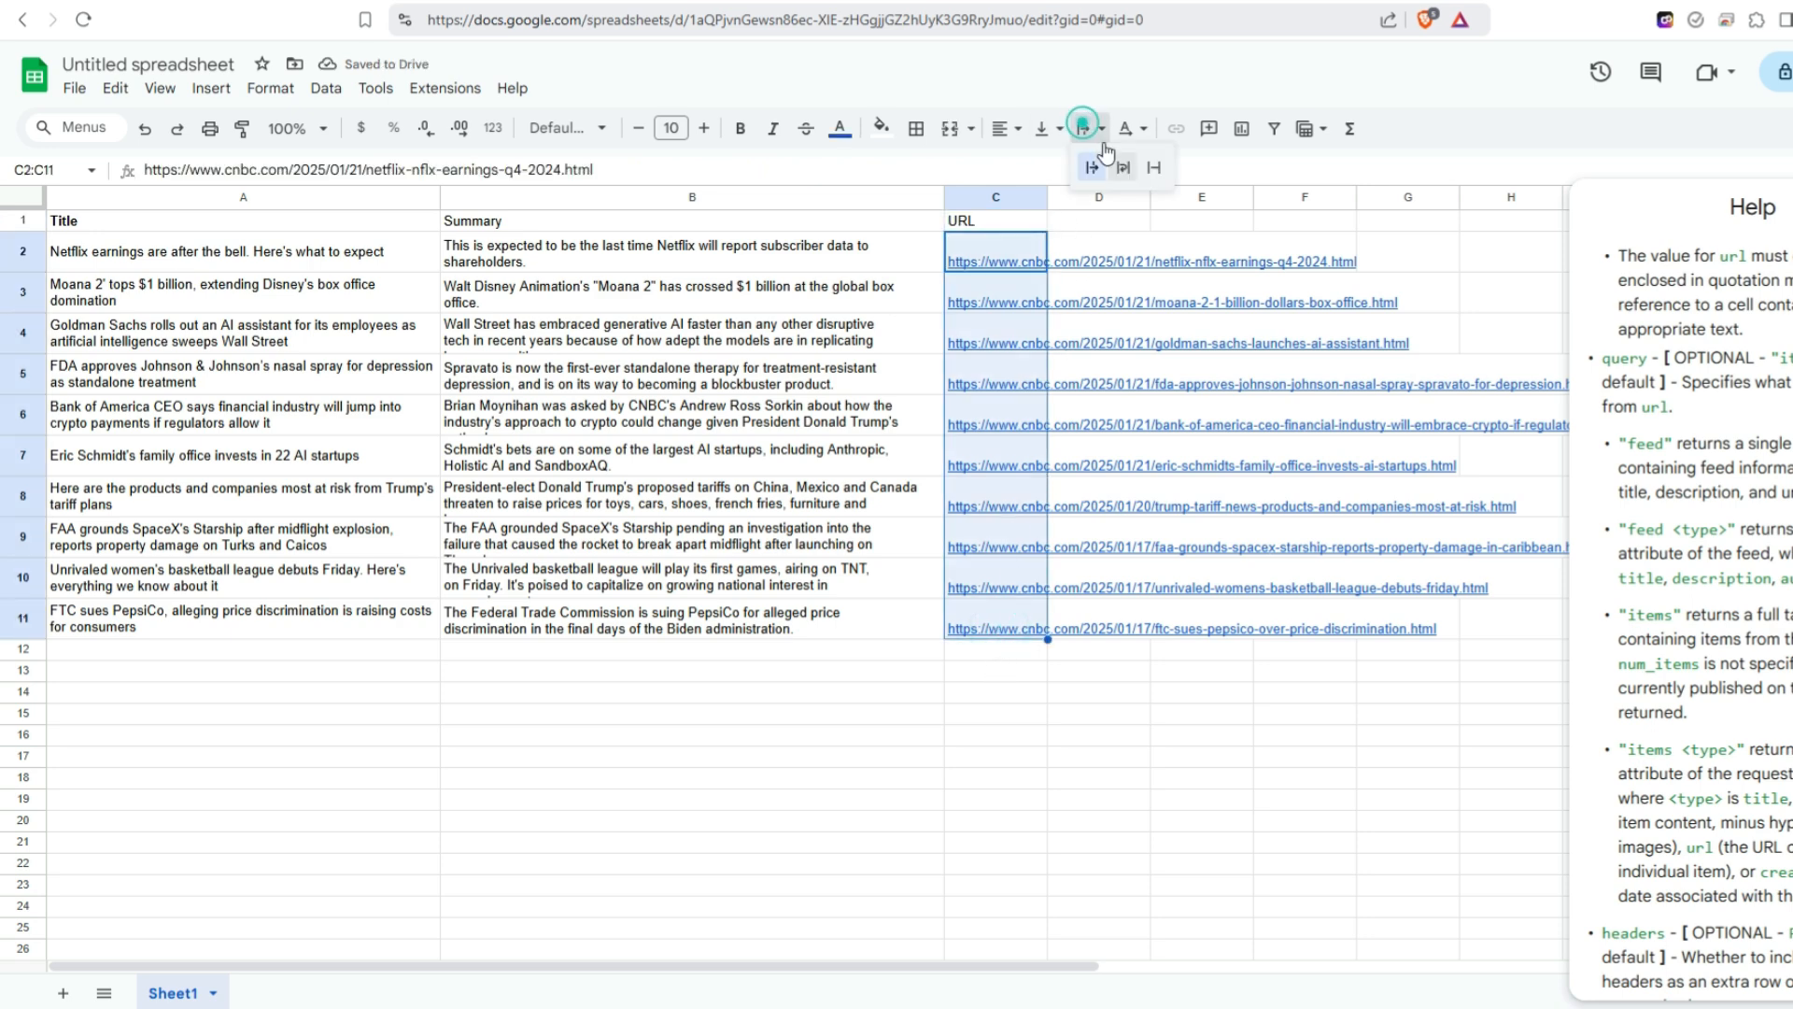
pyautogui.click(1125, 168)
pyautogui.moveTo(1048, 197); pyautogui.dragTo(1159, 197)
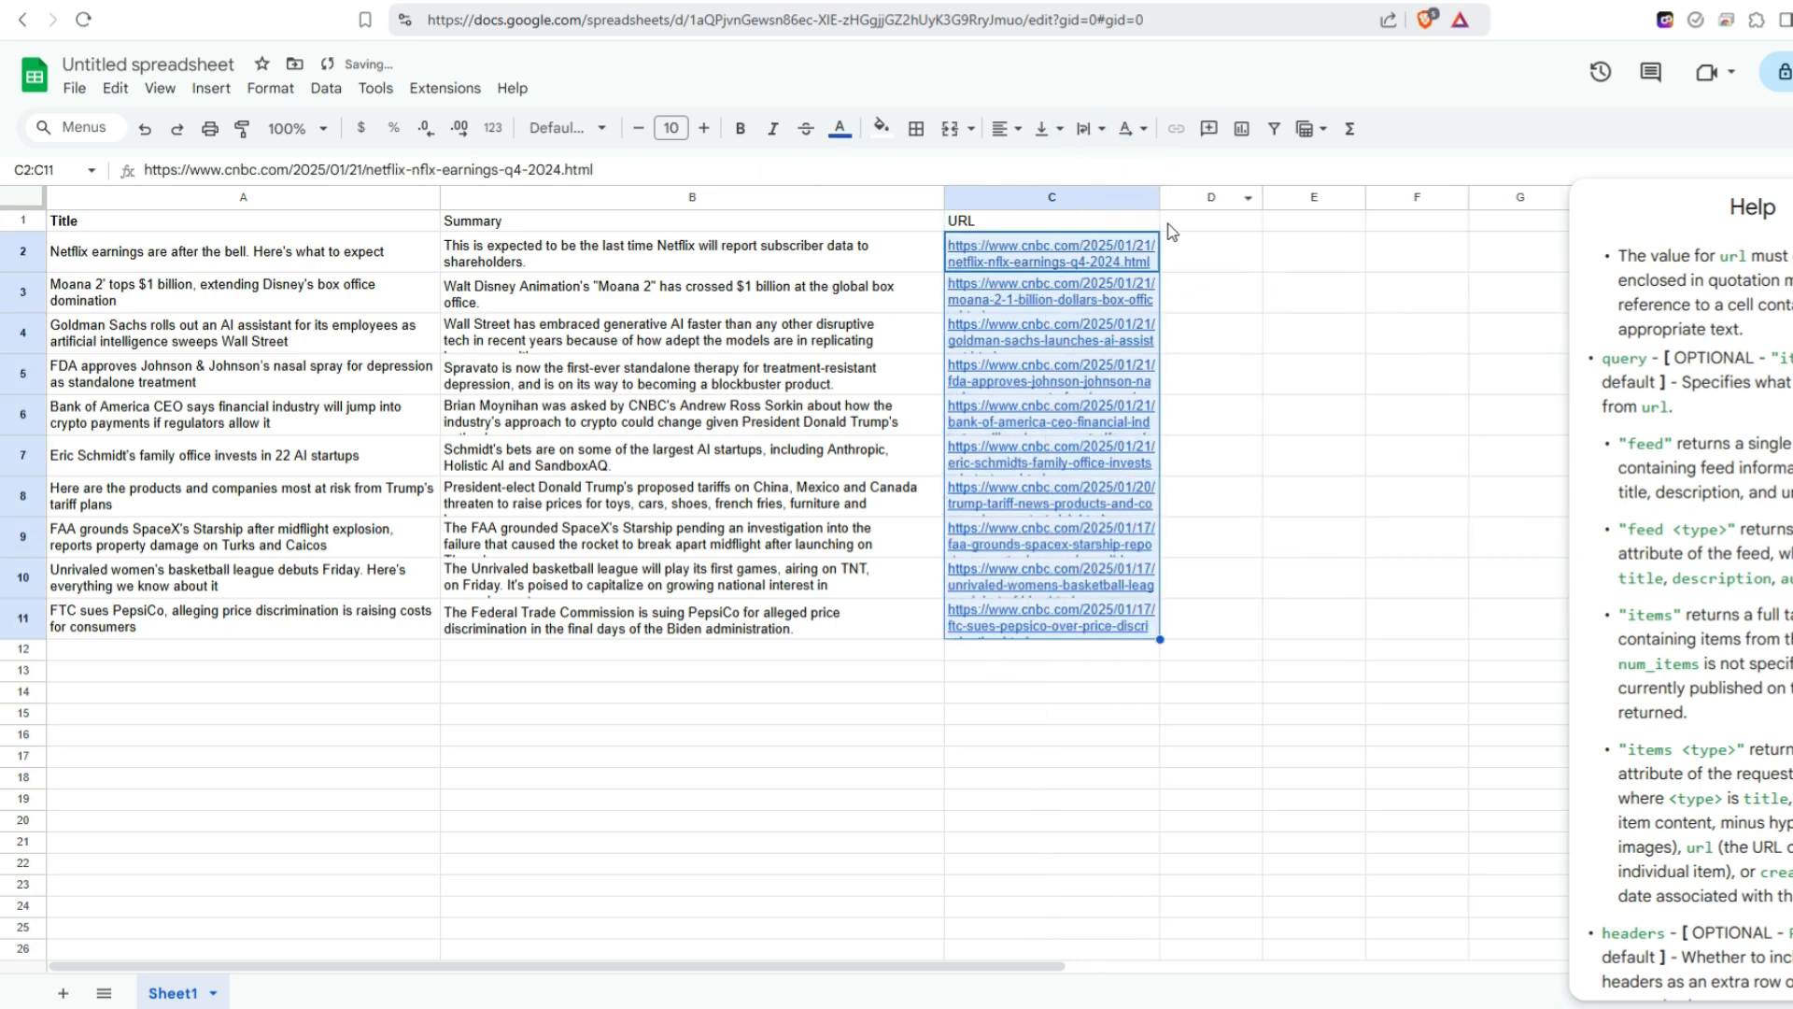
# Review the query arguments in the header formulas of A1, B1 and C1.
pyautogui.click(377, 225)
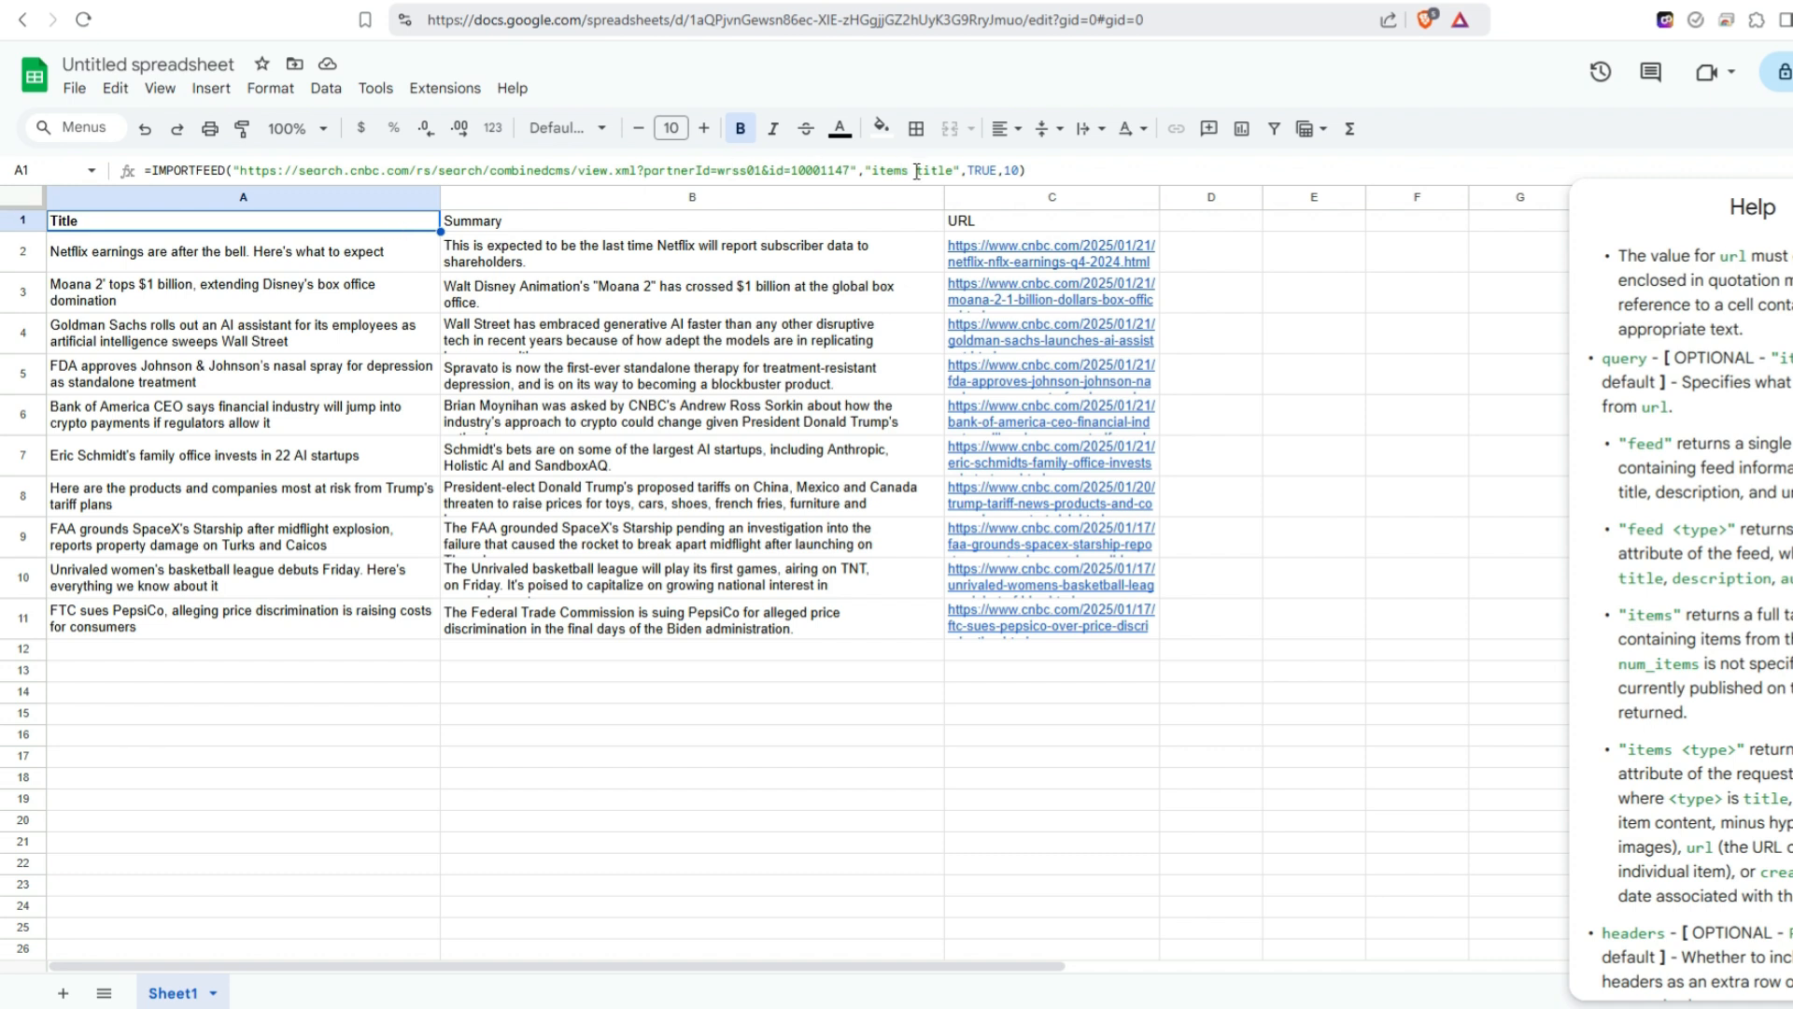
pyautogui.click(885, 223)
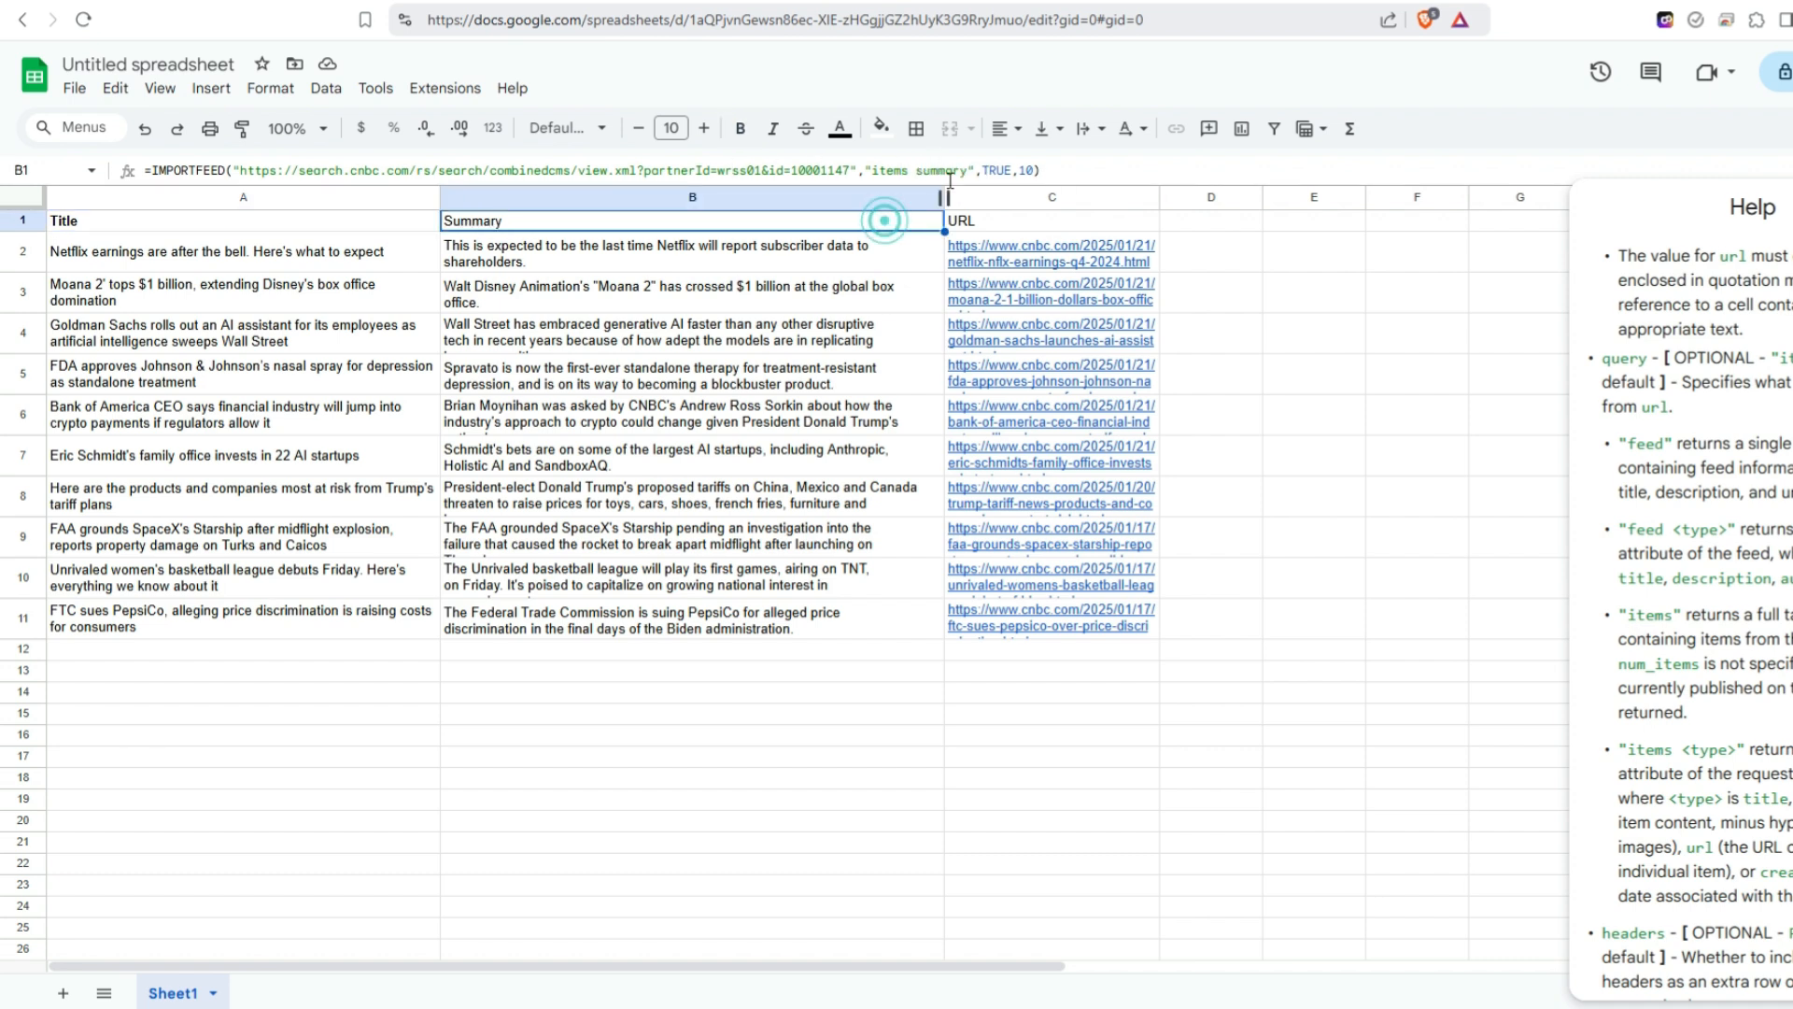
pyautogui.click(991, 221)
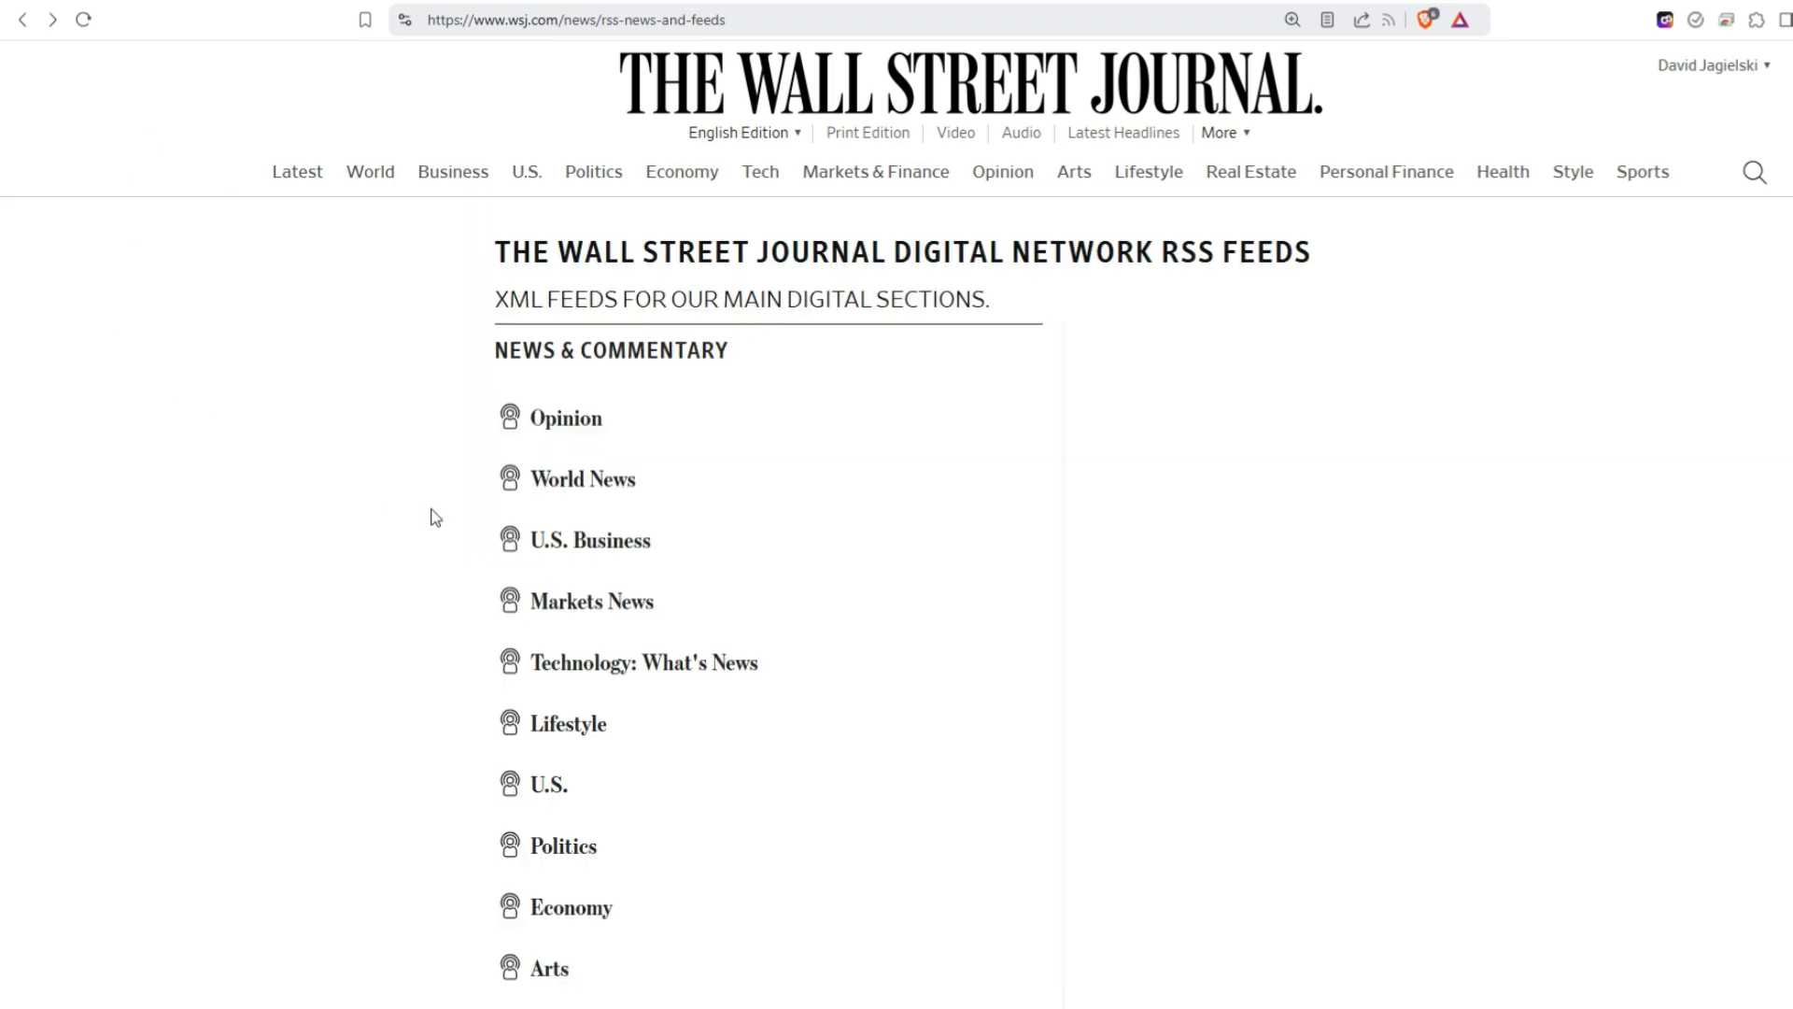
# Open the U.S. Business feed from The Wall Street Journal's RSS page and copy its address.
pyautogui.click(589, 545)
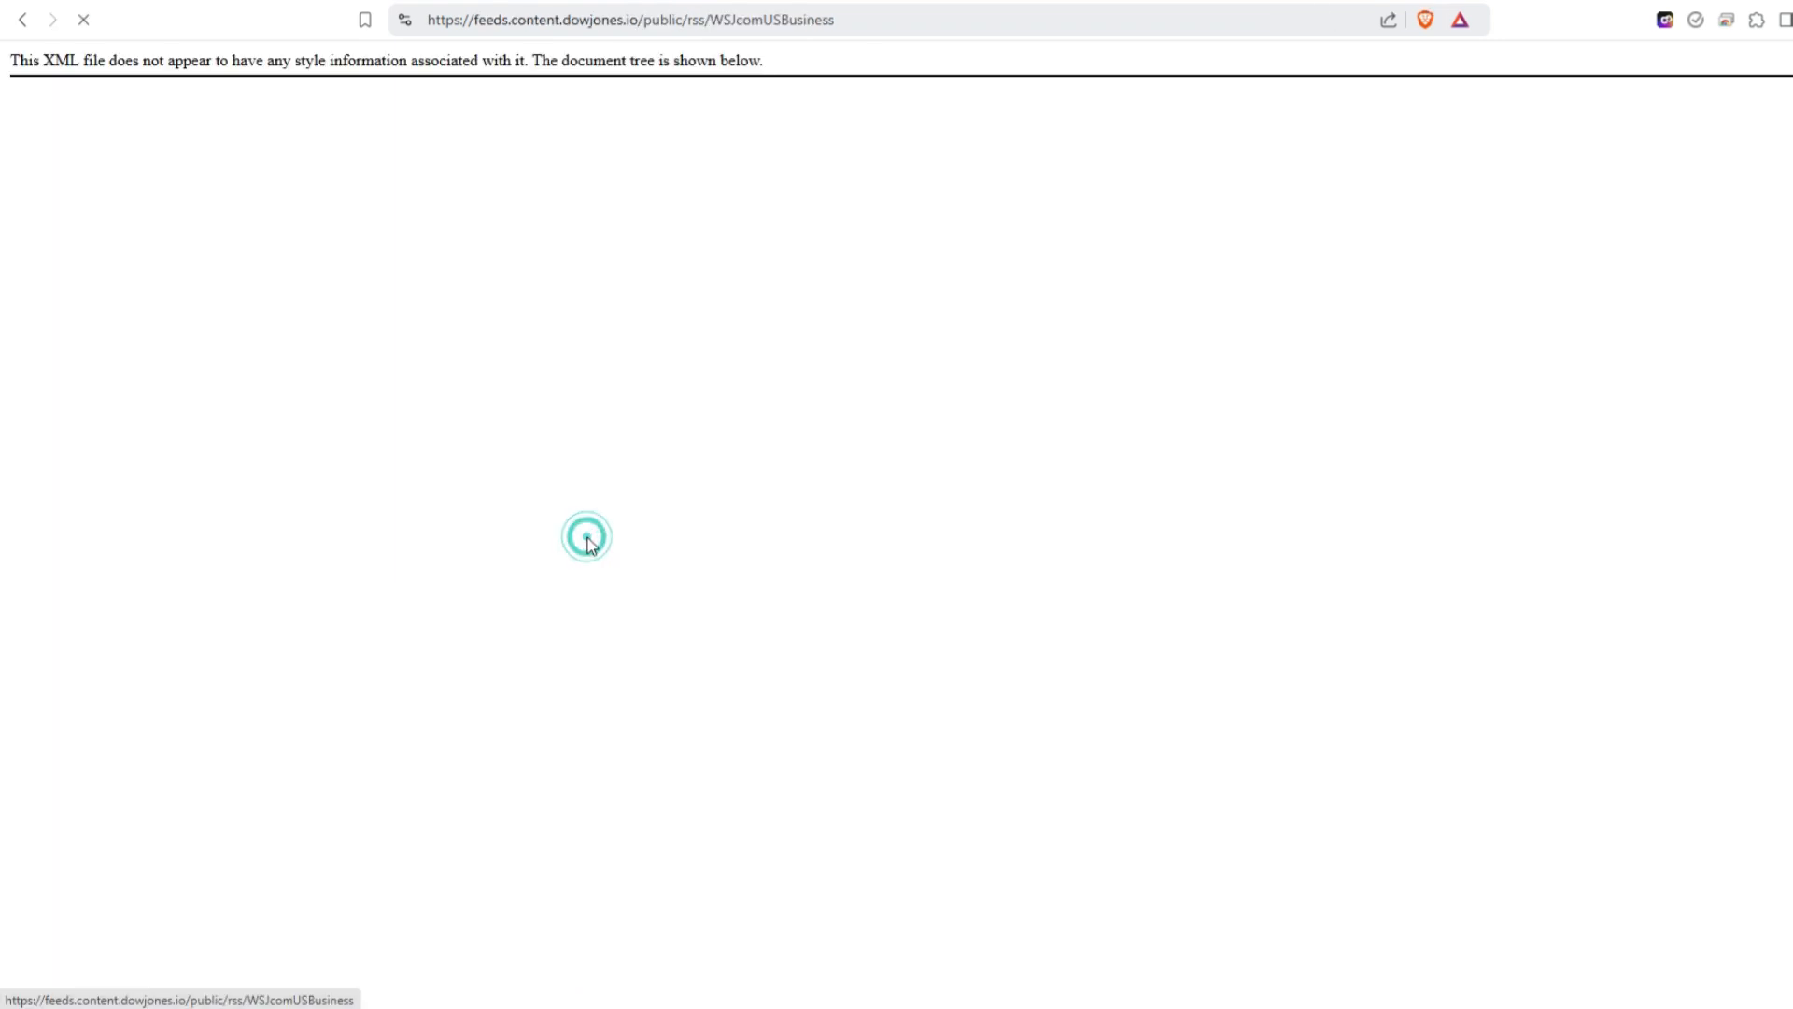
pyautogui.click(744, 20)
pyautogui.hotkey('ctrl', 'c')
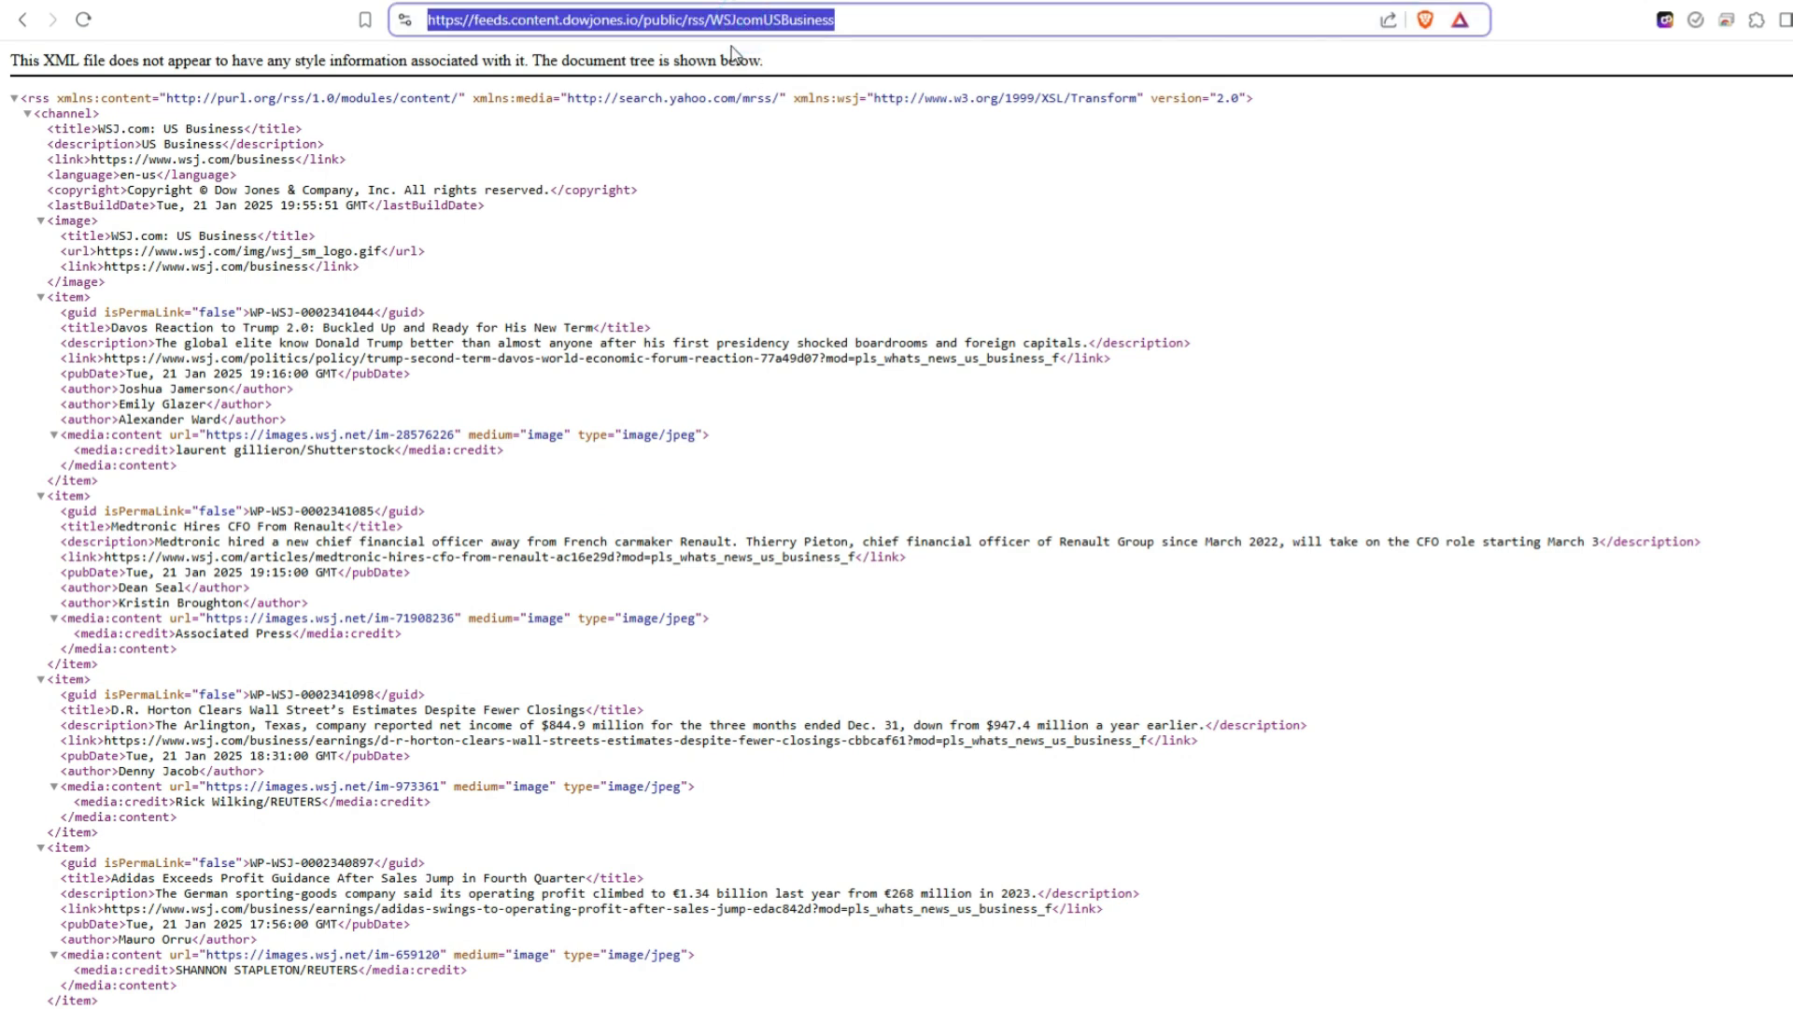
pyautogui.click(224, 1)
pyautogui.click(227, 713)
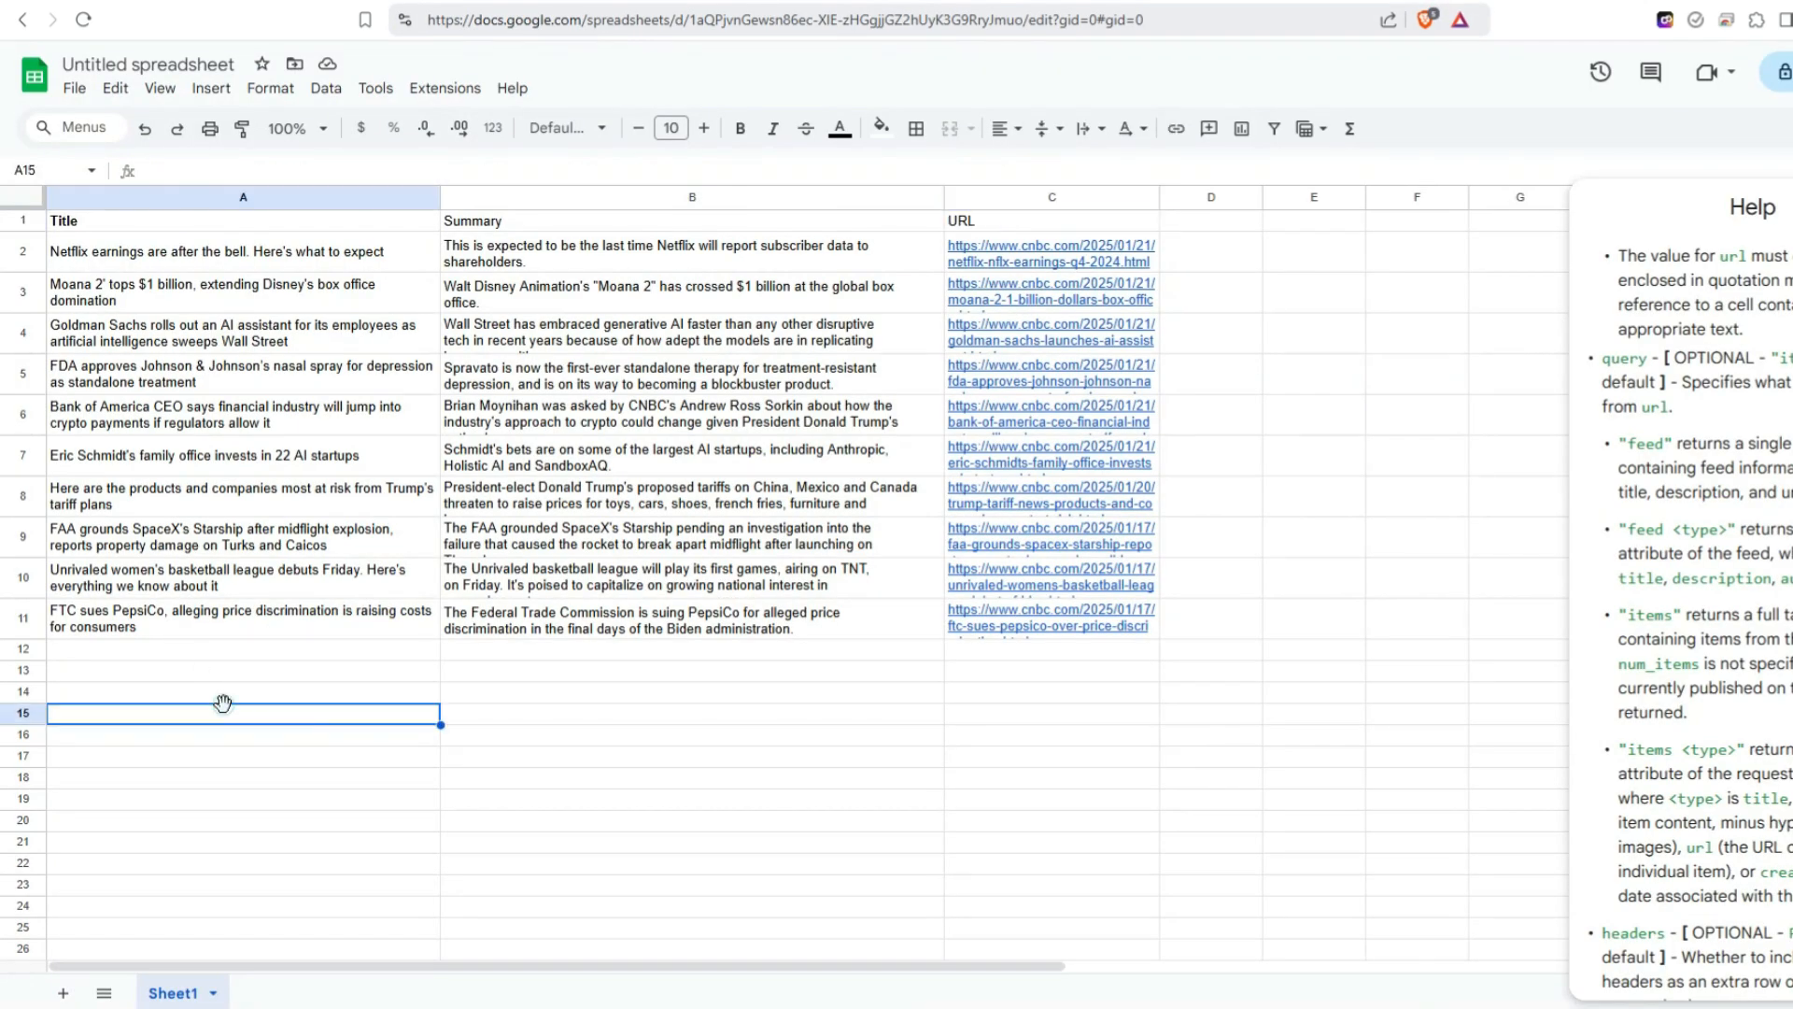
pyautogui.write('=importfee')
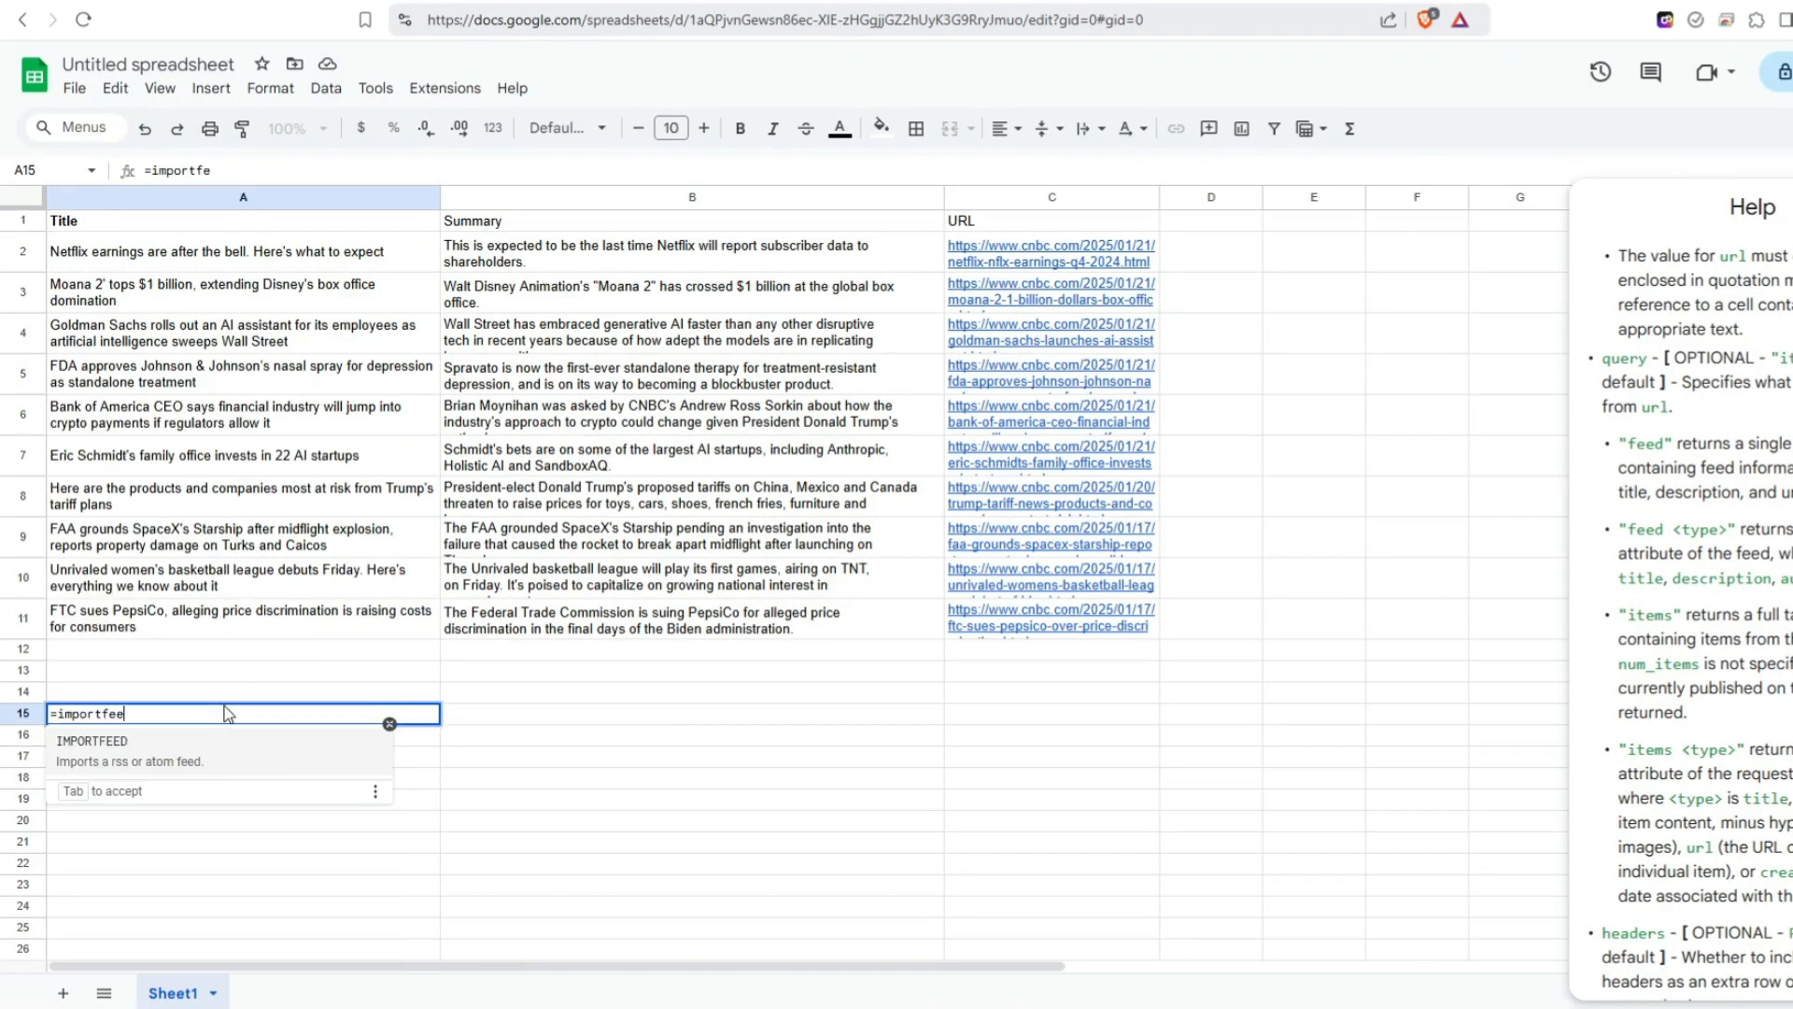
pyautogui.press('Tab')
pyautogui.write('"')
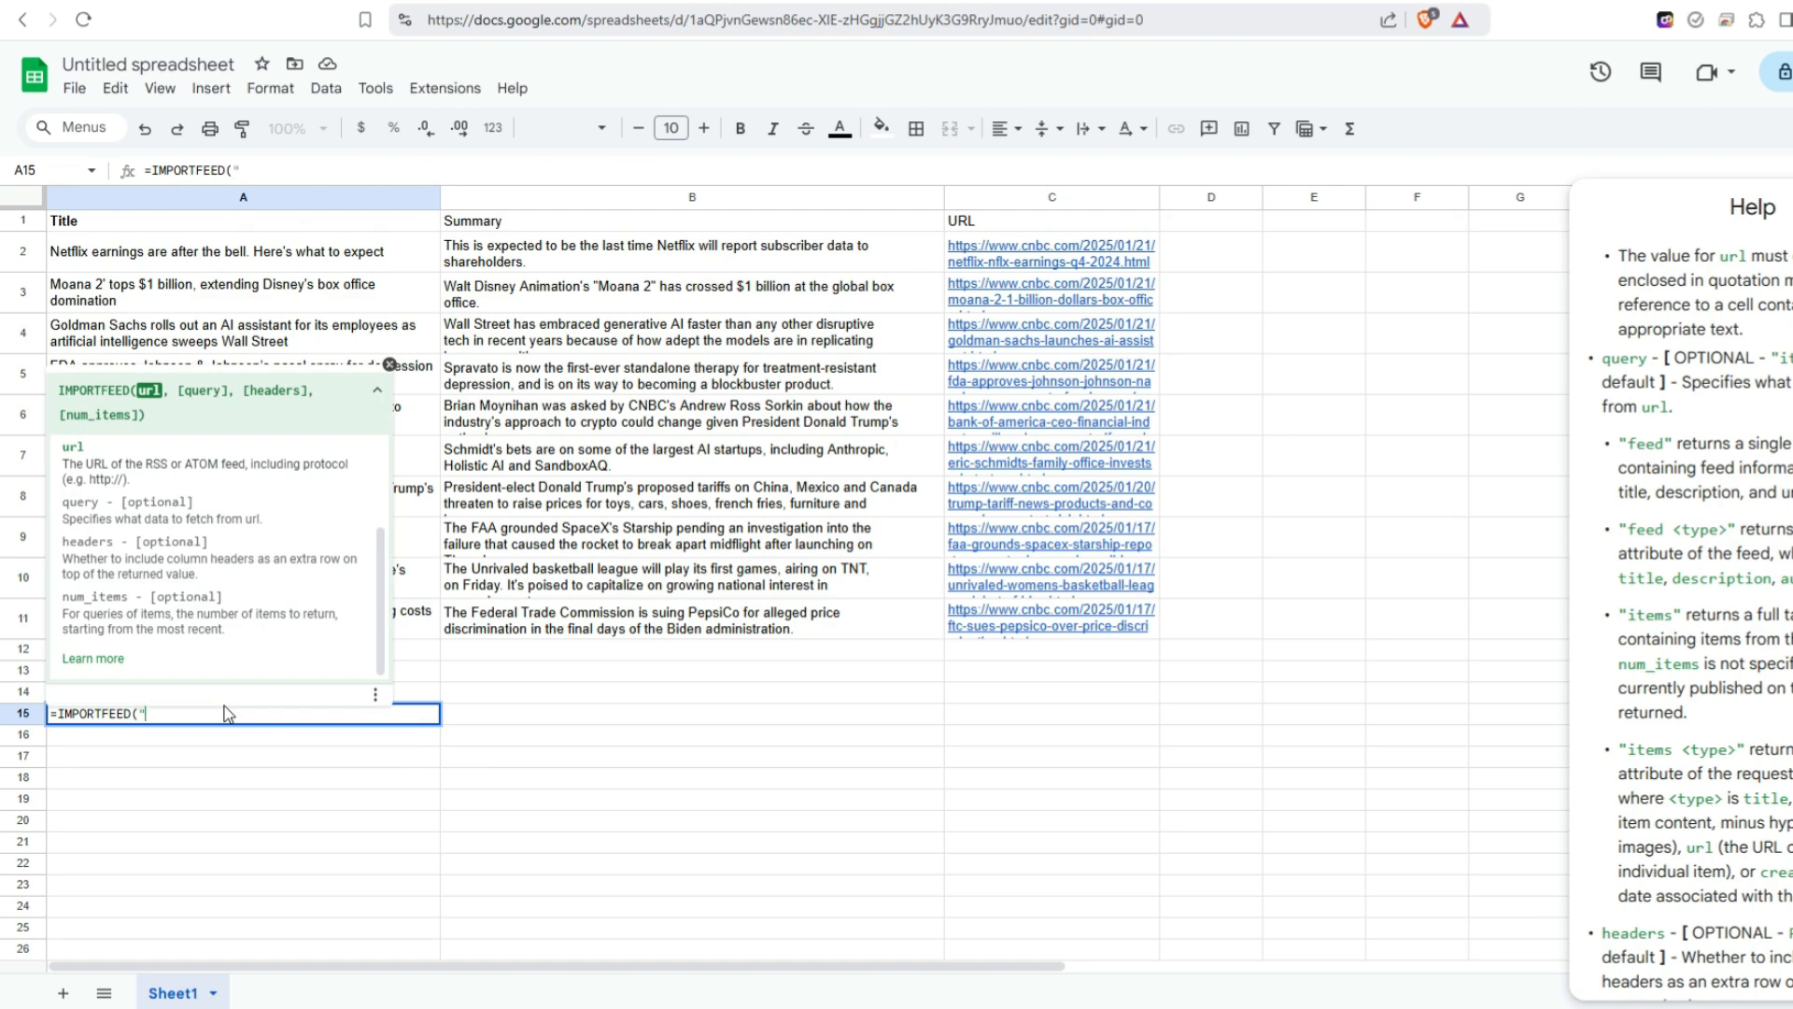
pyautogui.hotkey('ctrl', 'v')
pyautogui.write('")')
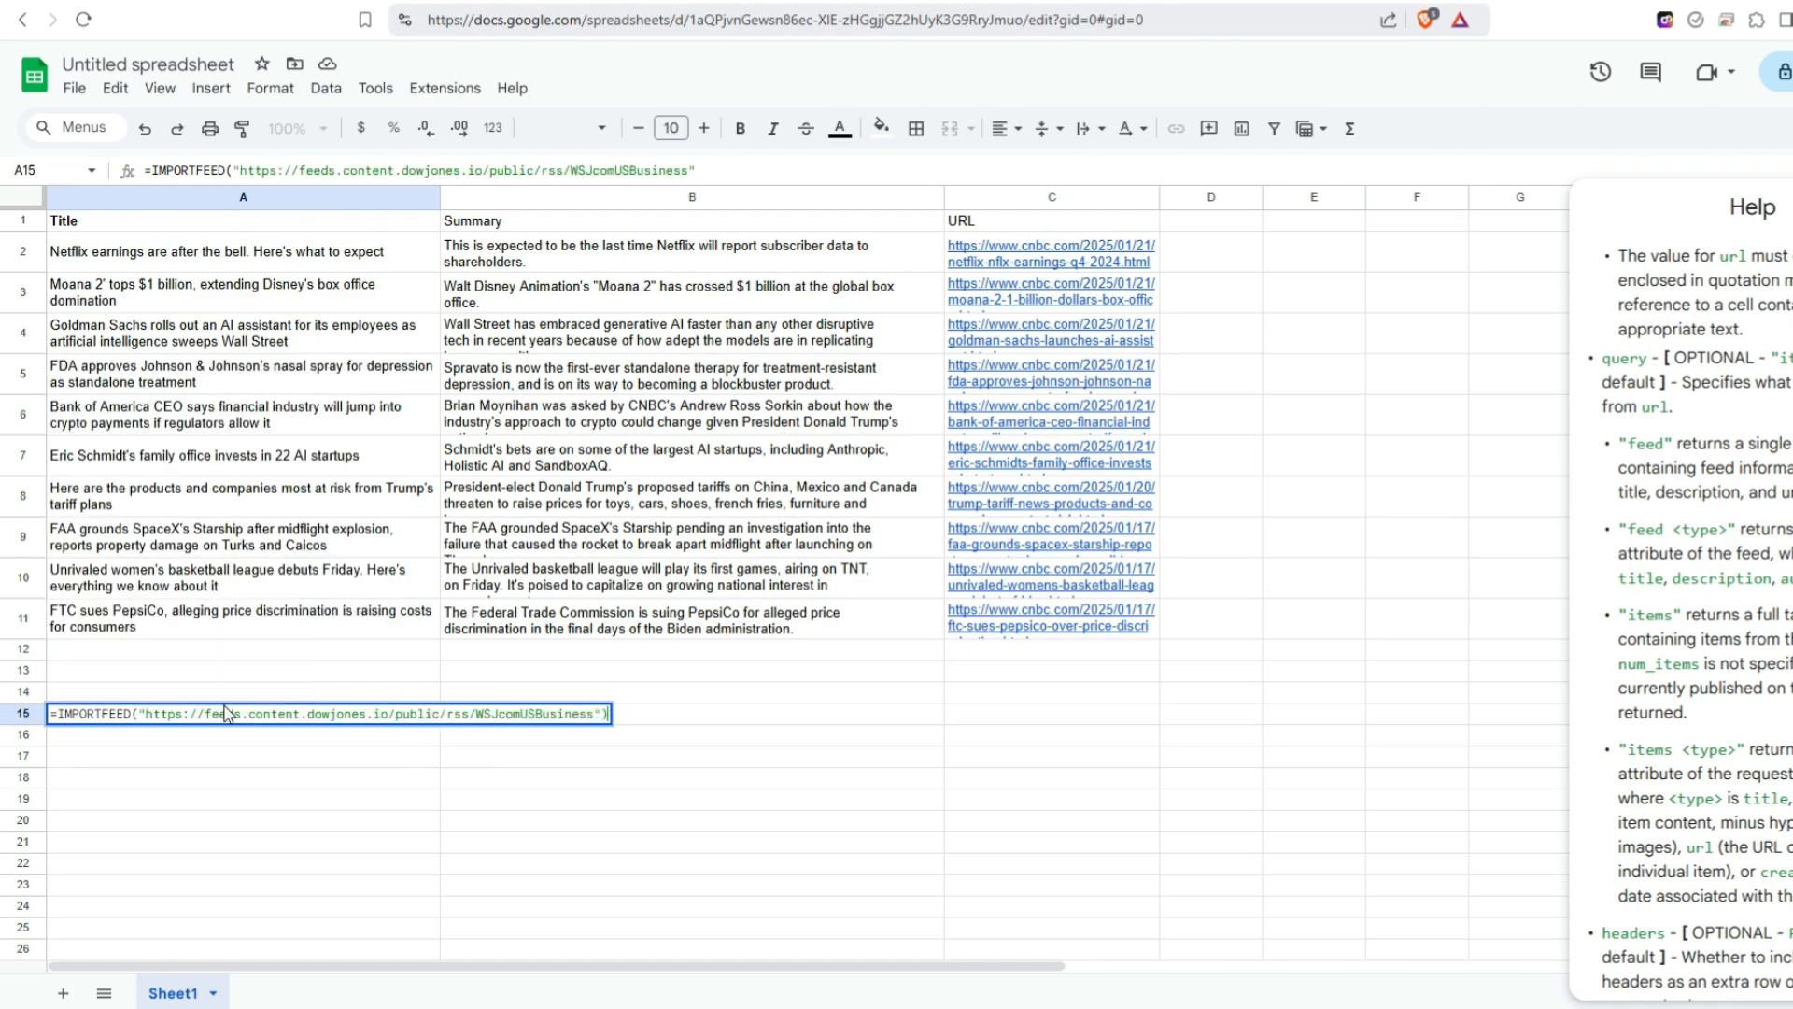
pyautogui.press('Return')
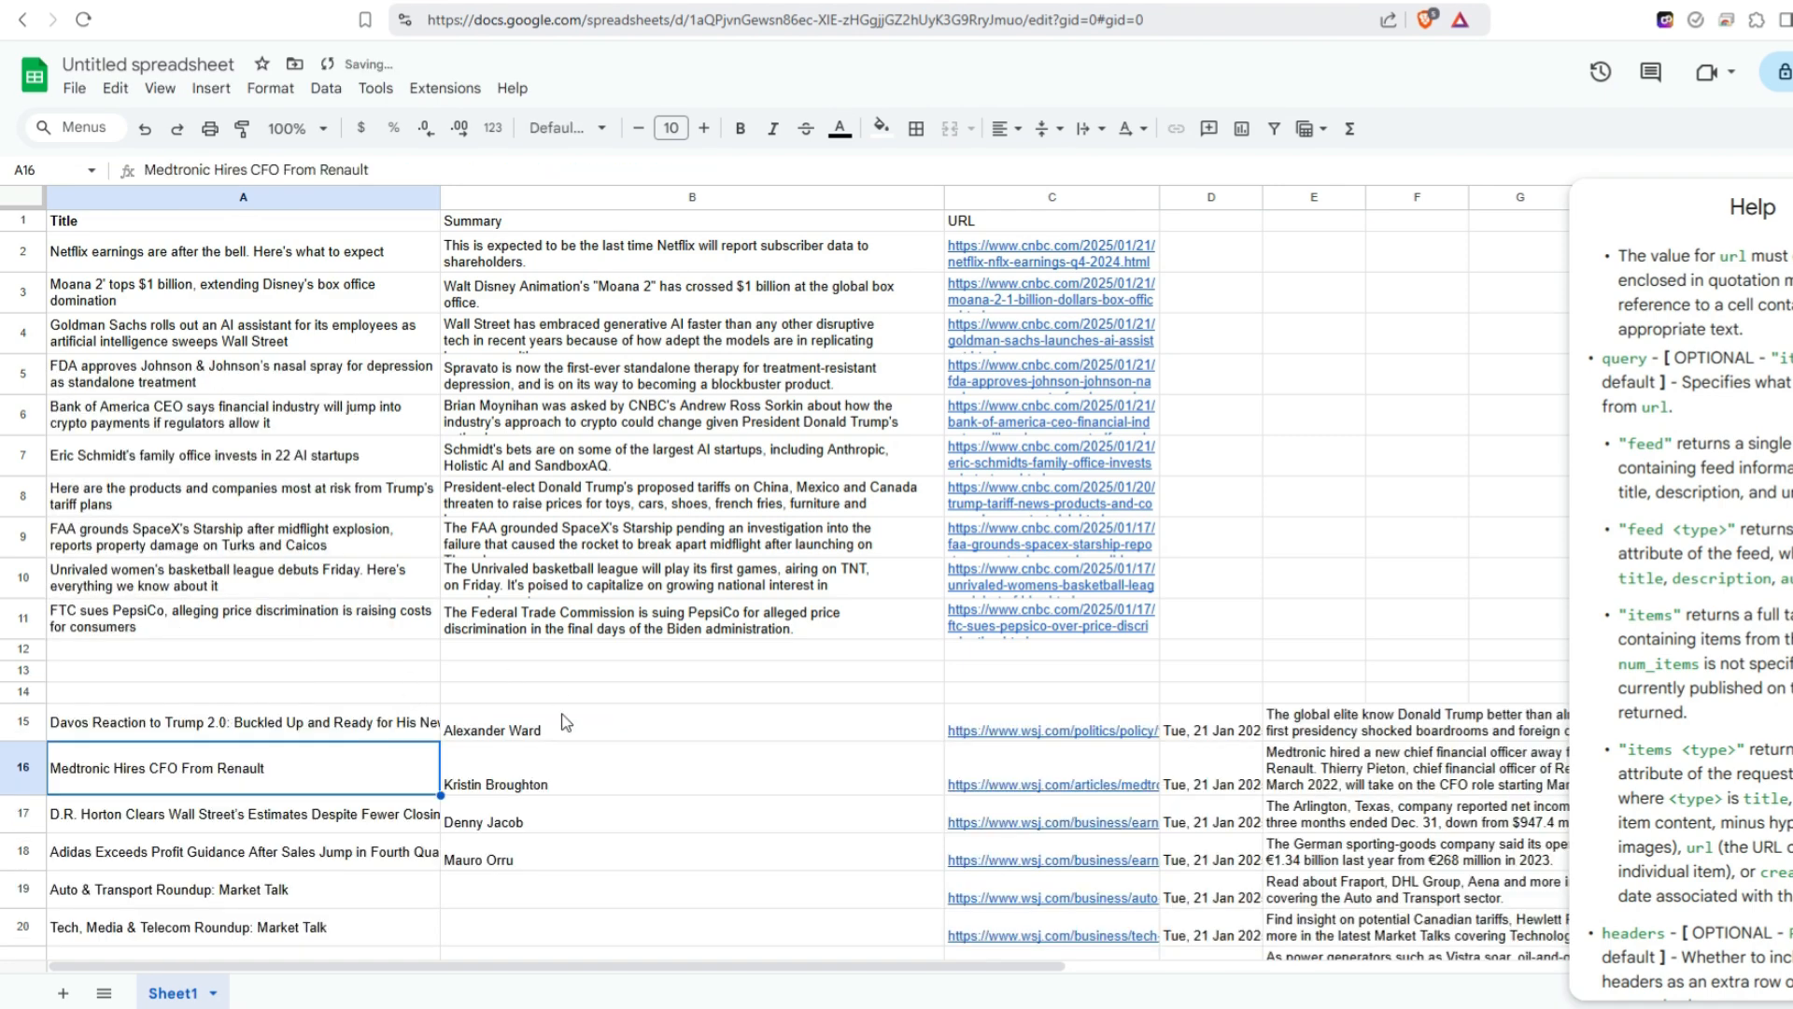
# Examine the columns of the Wall Street Journal import from row 15 and compare its formula with those in A1, B1 and C1.
pyautogui.scroll(-5, 383, 726)
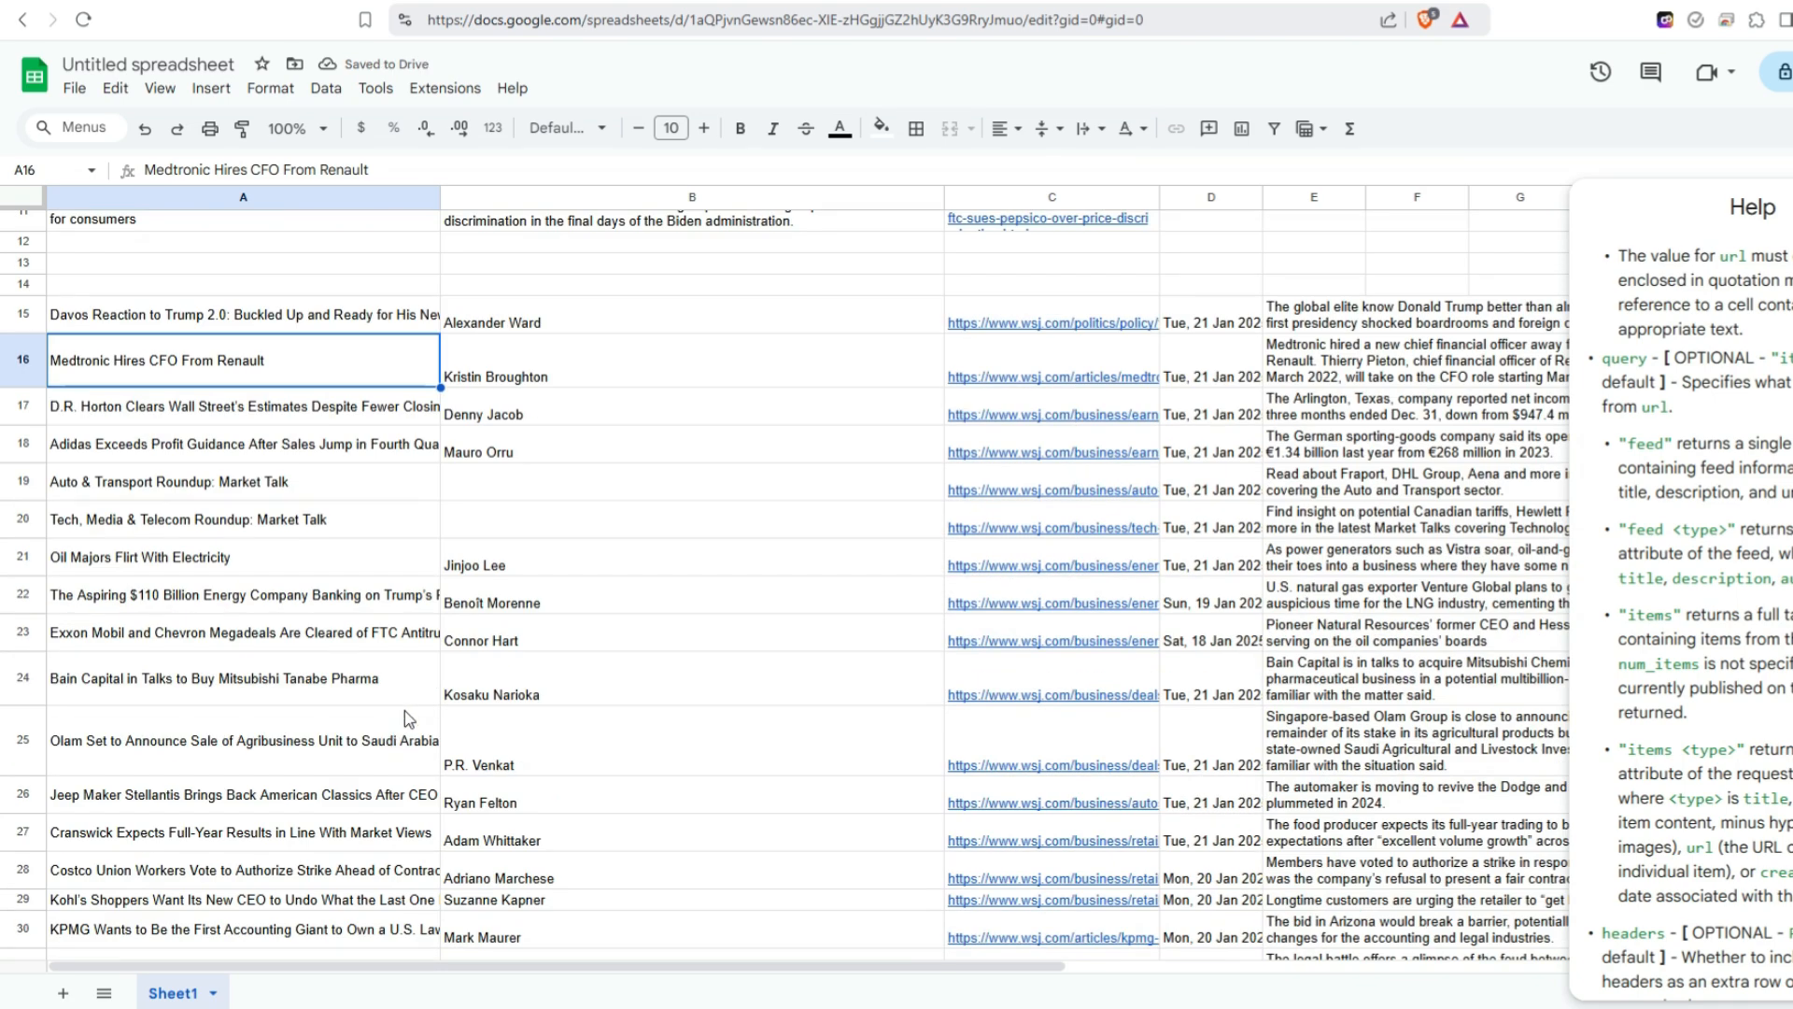
pyautogui.scroll(1, 635, 405)
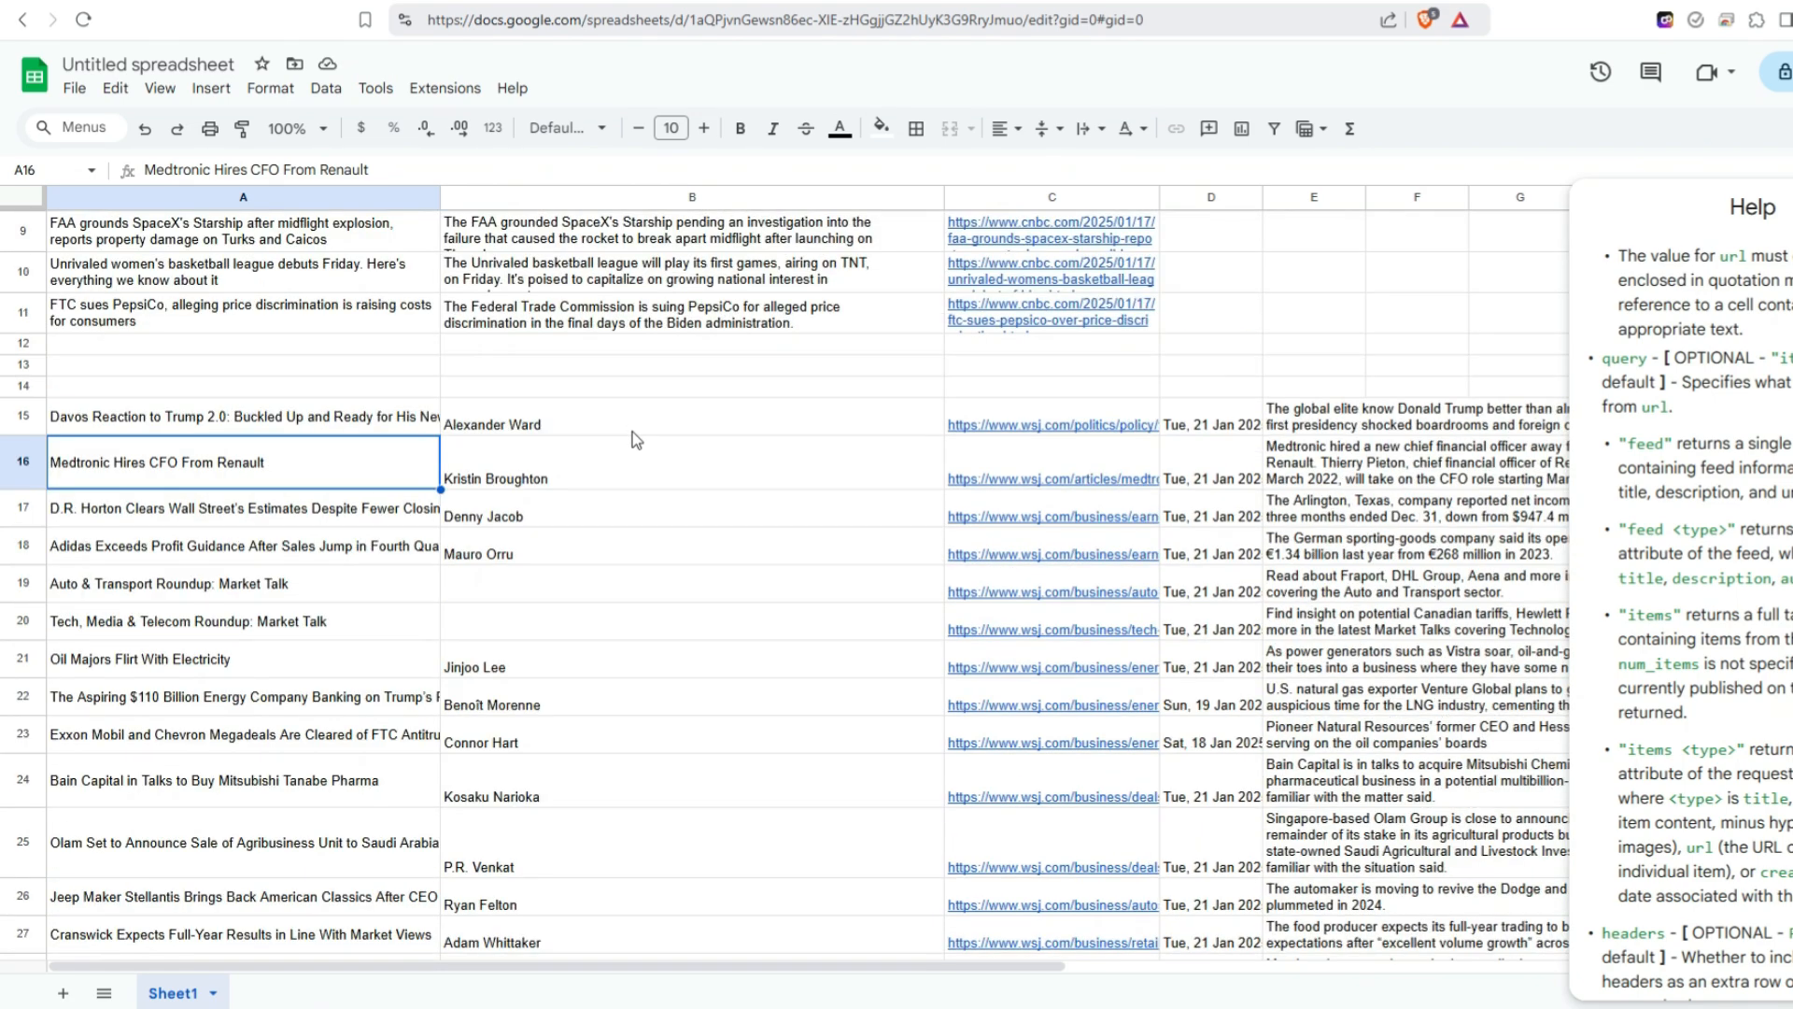
pyautogui.click(632, 430)
pyautogui.click(1272, 421)
pyautogui.moveTo(996, 963); pyautogui.dragTo(686, 896)
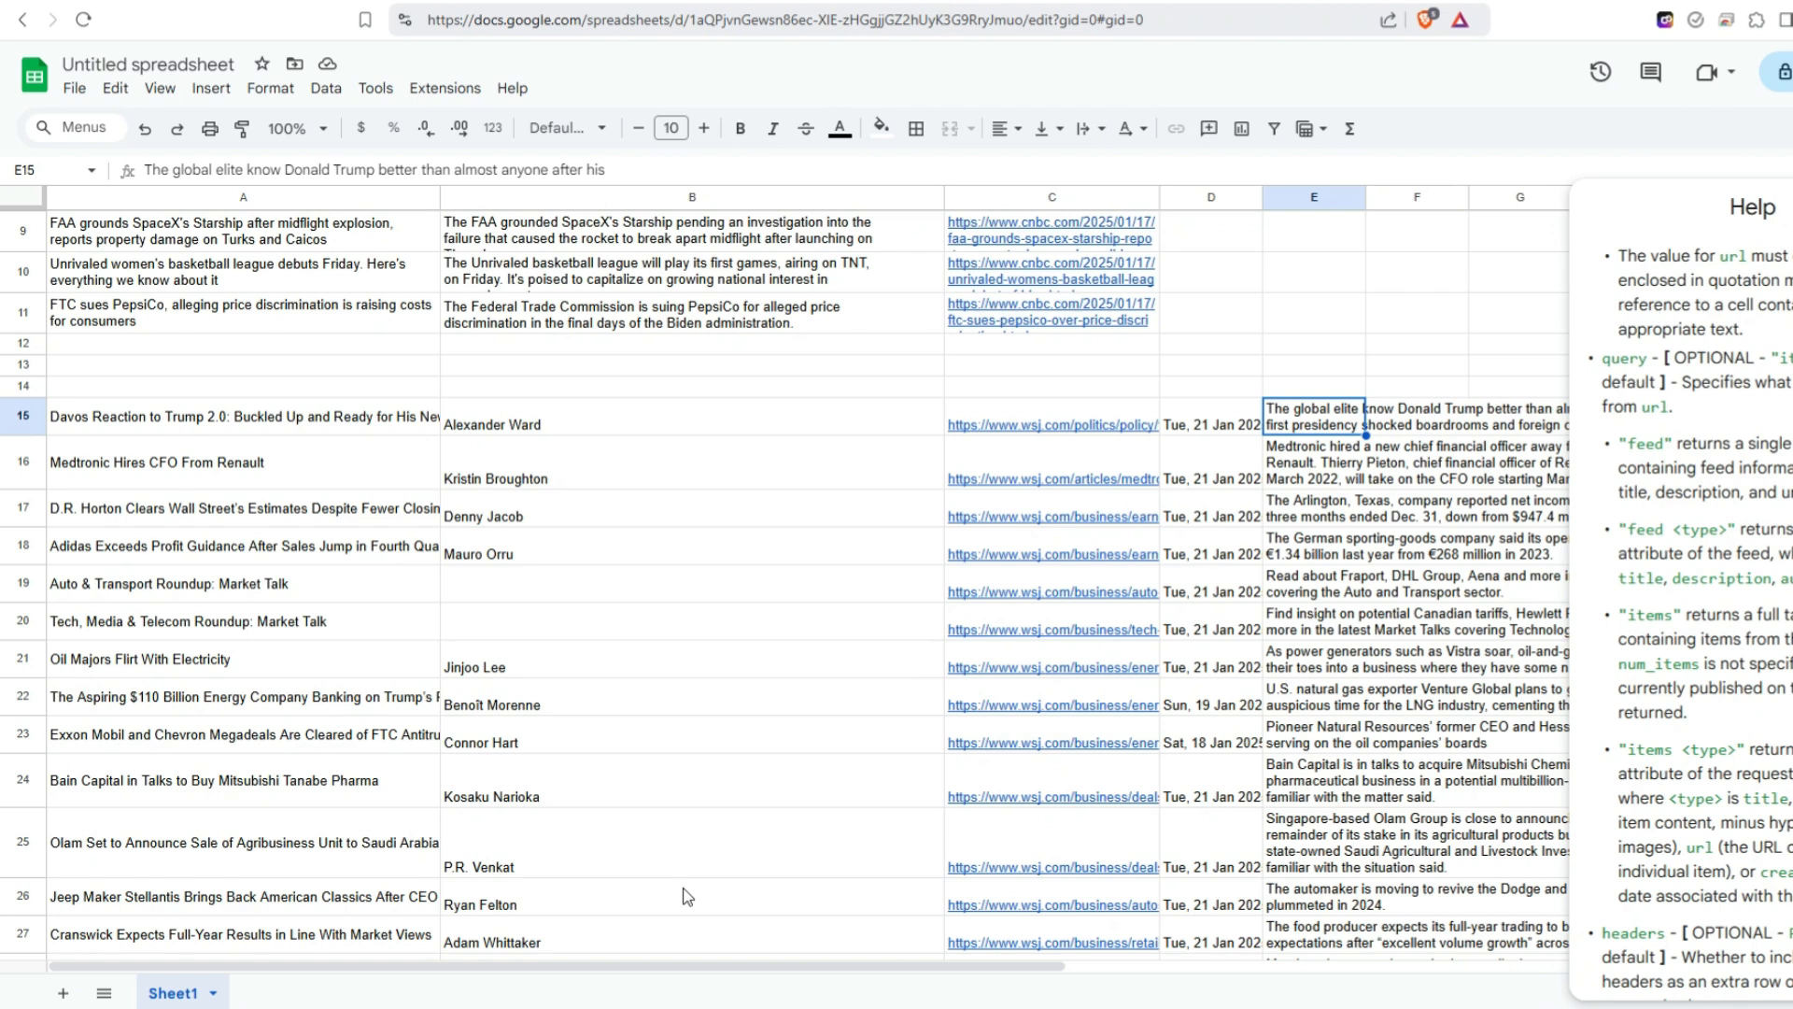
pyautogui.click(338, 429)
pyautogui.scroll(3, 338, 420)
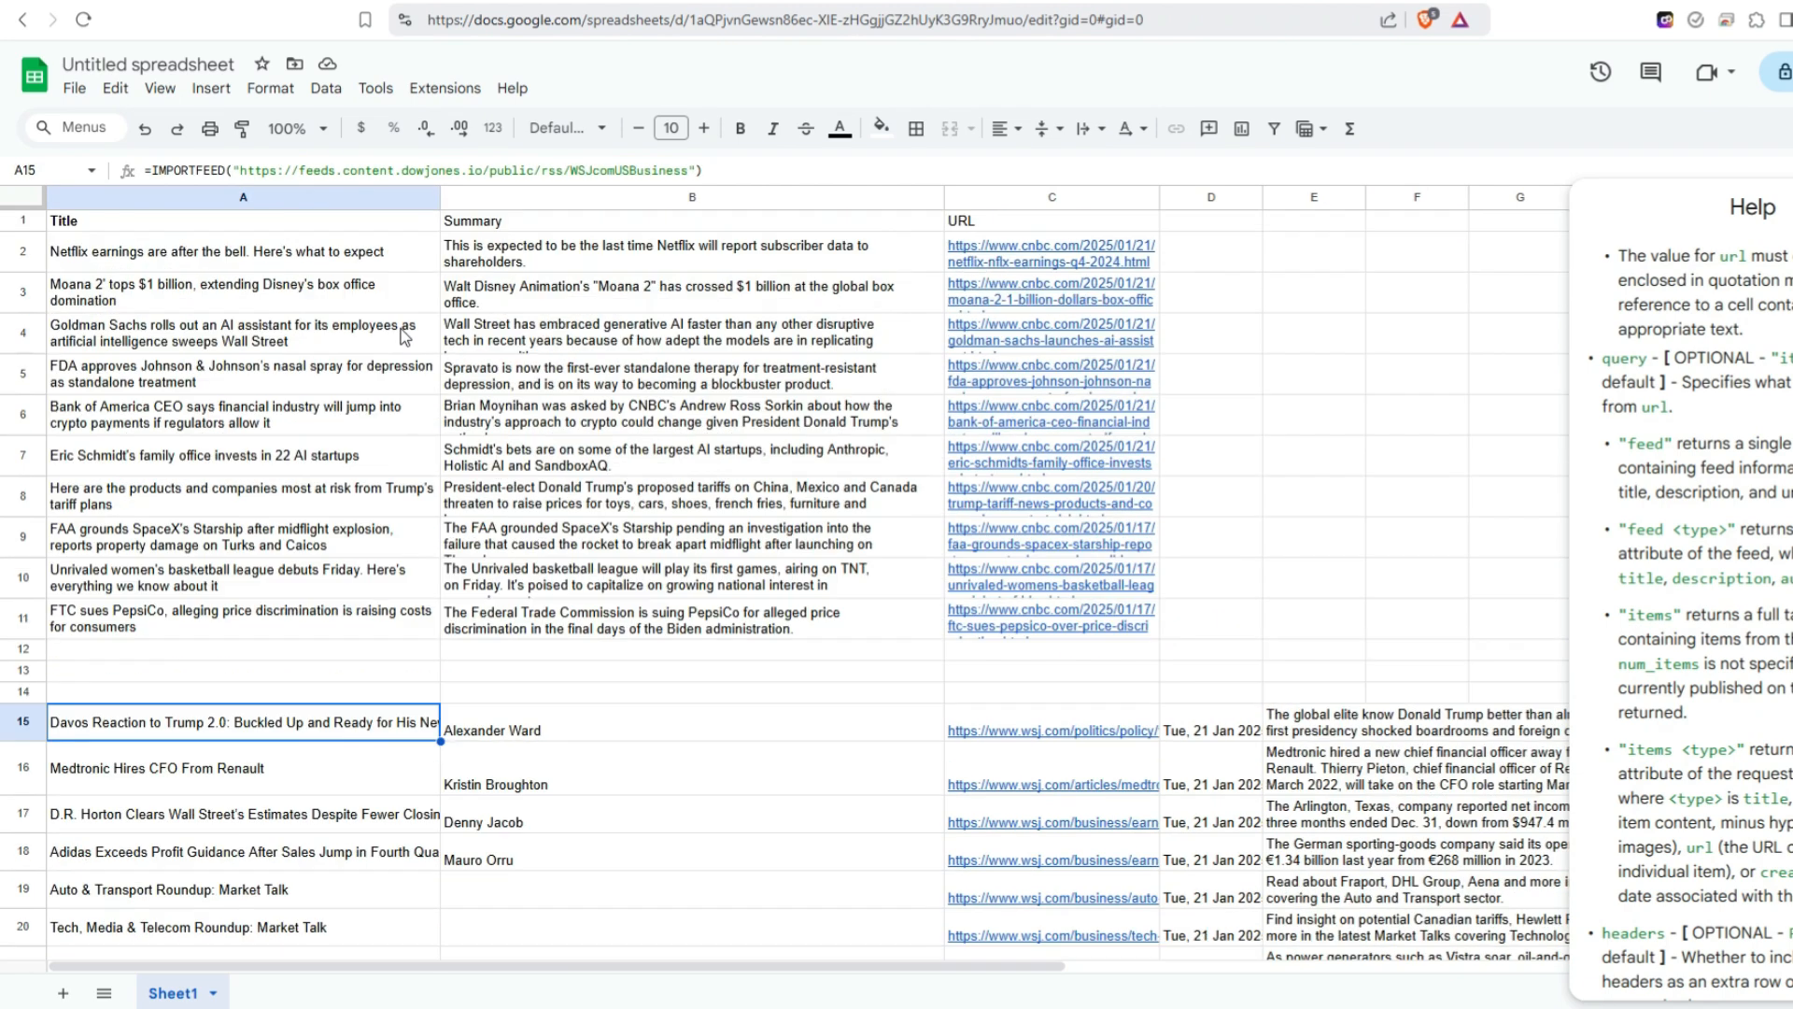
pyautogui.click(326, 228)
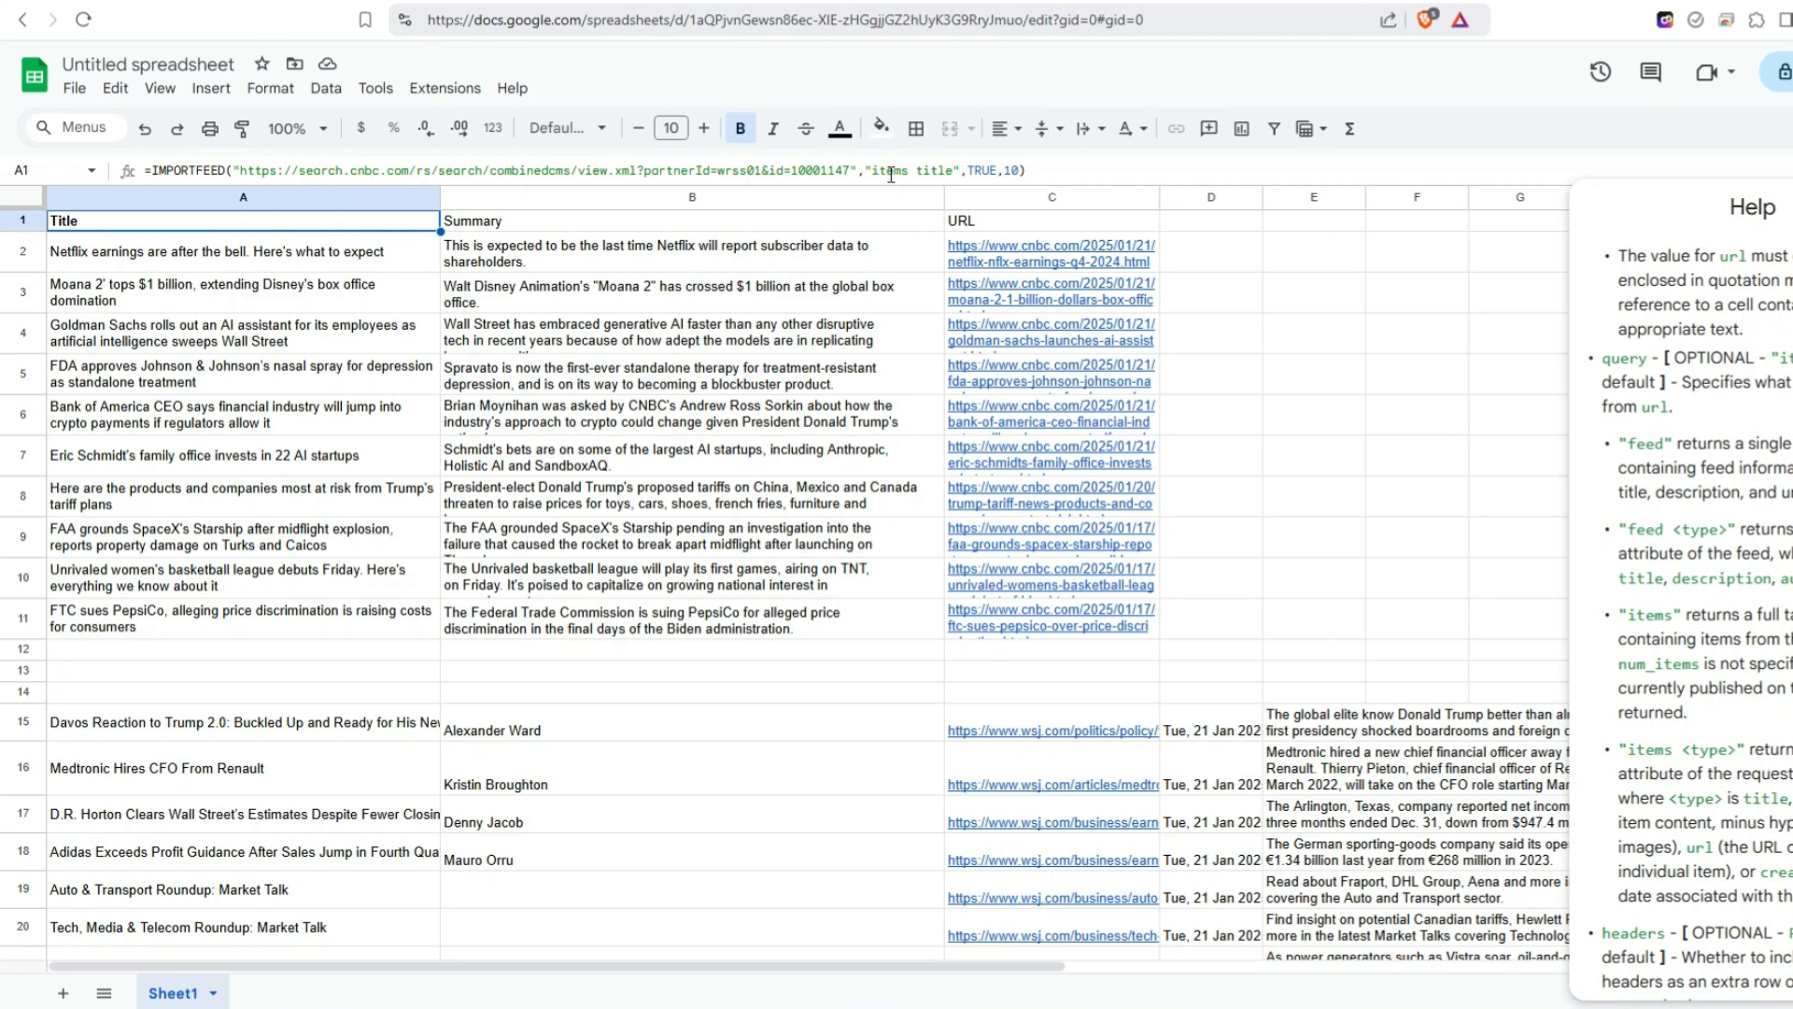
pyautogui.click(779, 221)
pyautogui.click(1004, 222)
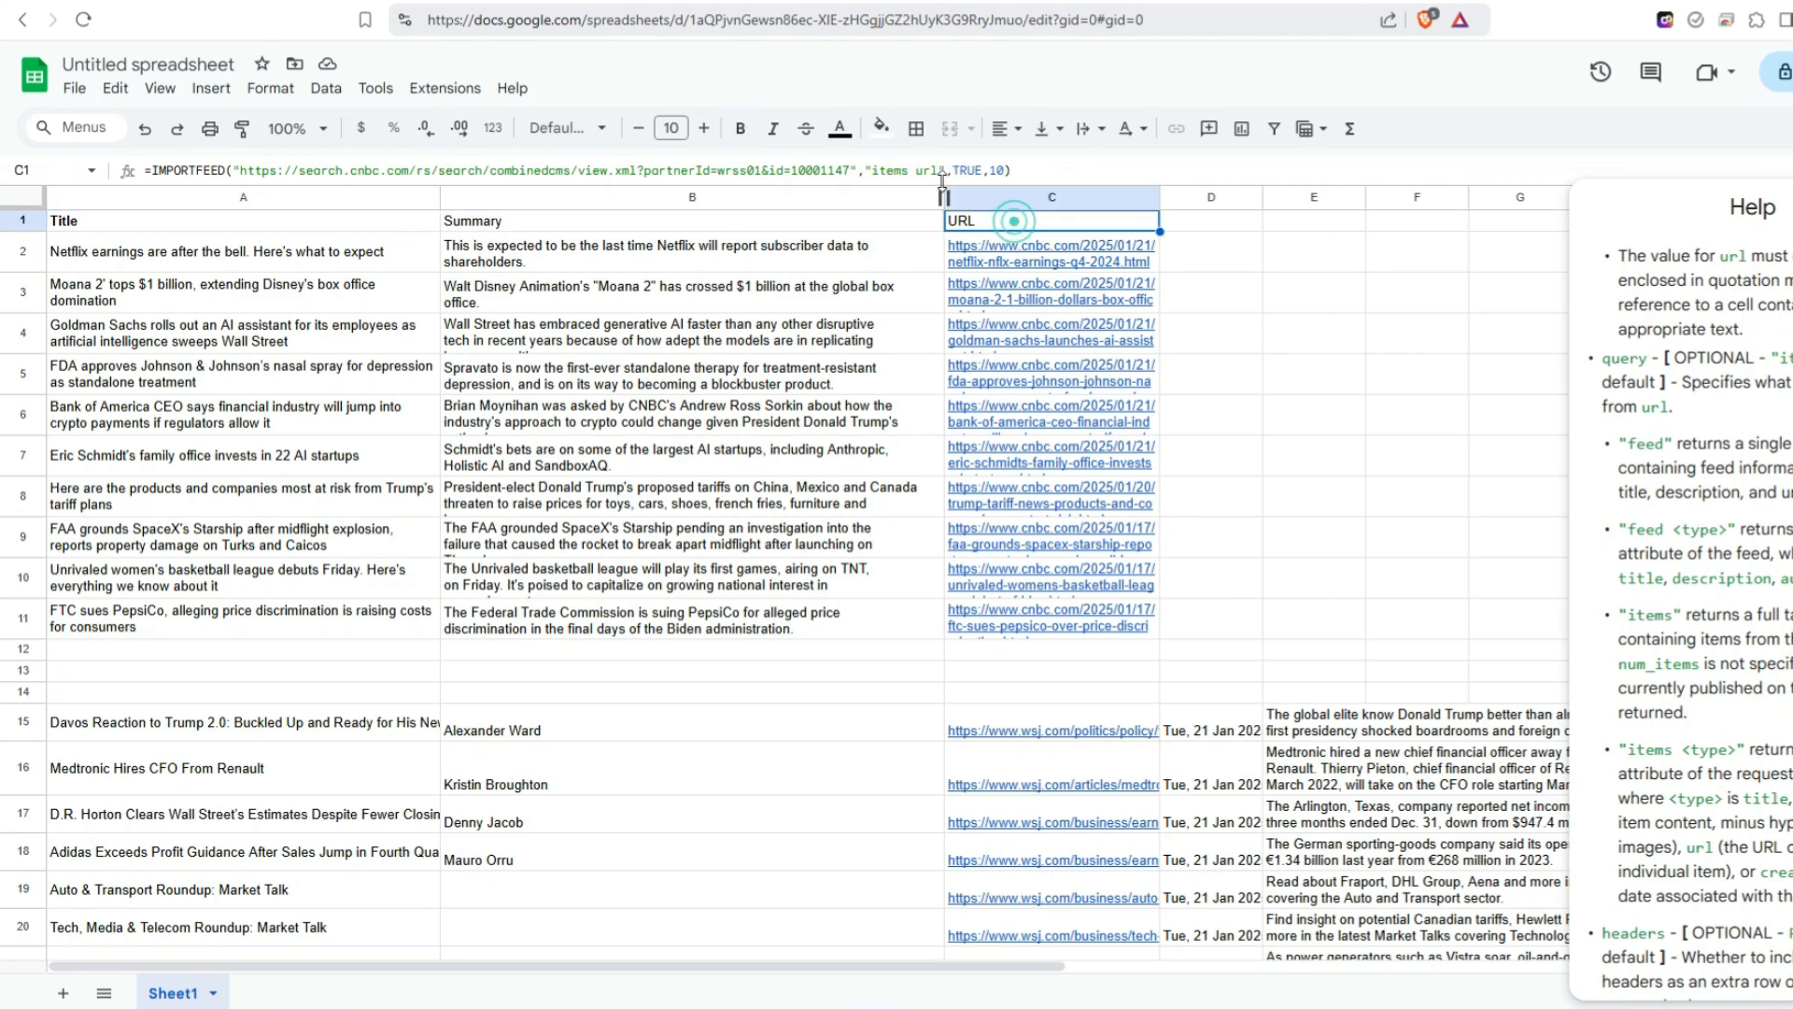
# Extend the IMPORTFEED formula in A15 with the query "items title", headers TRUE and 10 items.
pyautogui.click(267, 696)
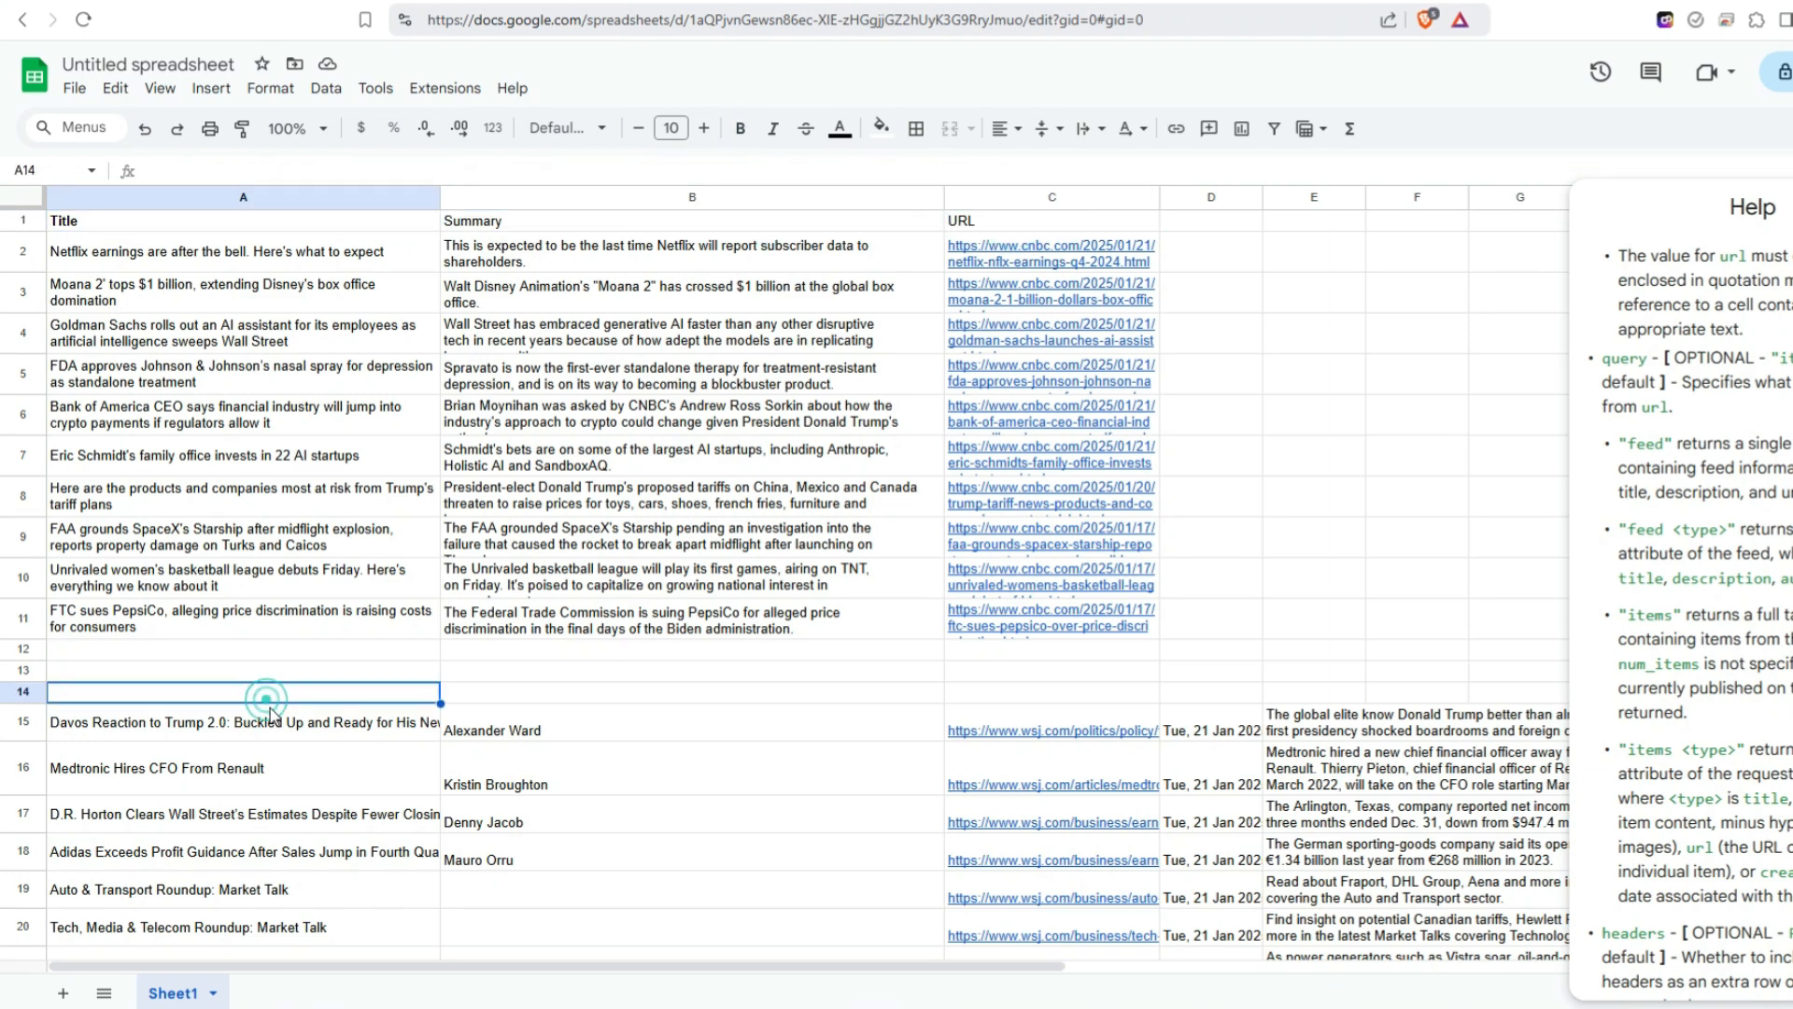
pyautogui.click(271, 716)
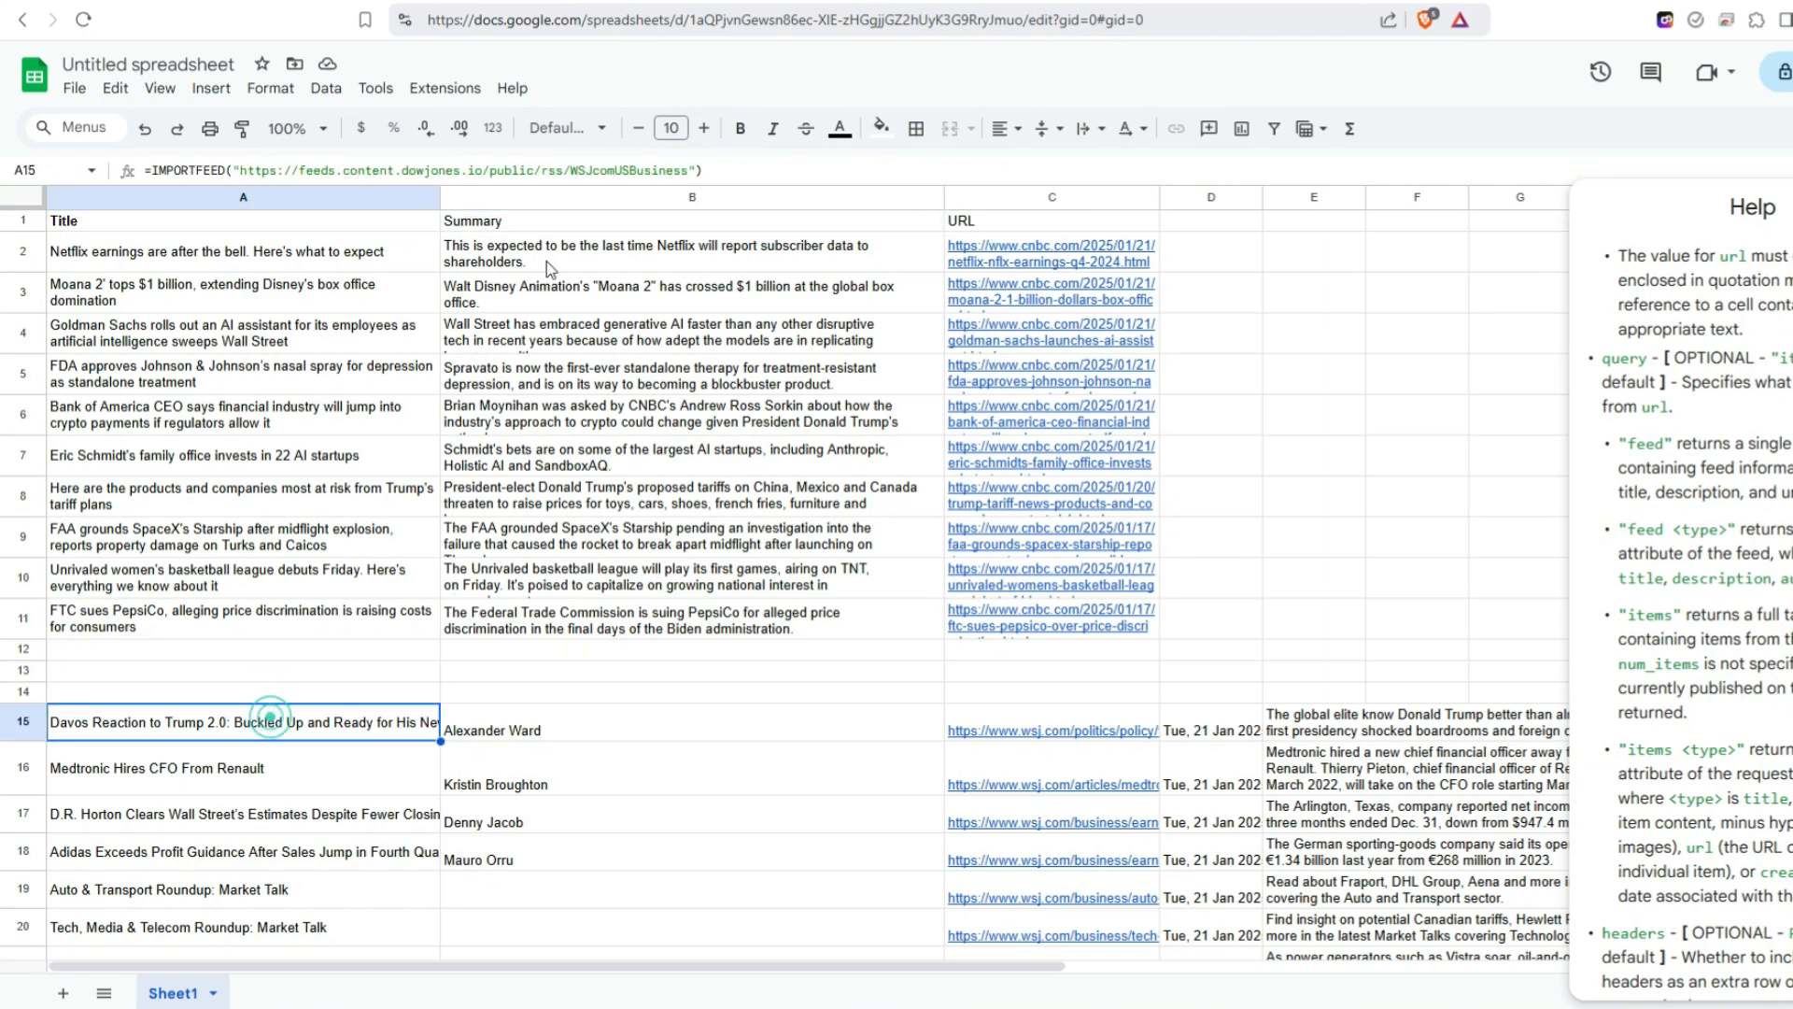
pyautogui.click(699, 171)
pyautogui.write(',"items title",')
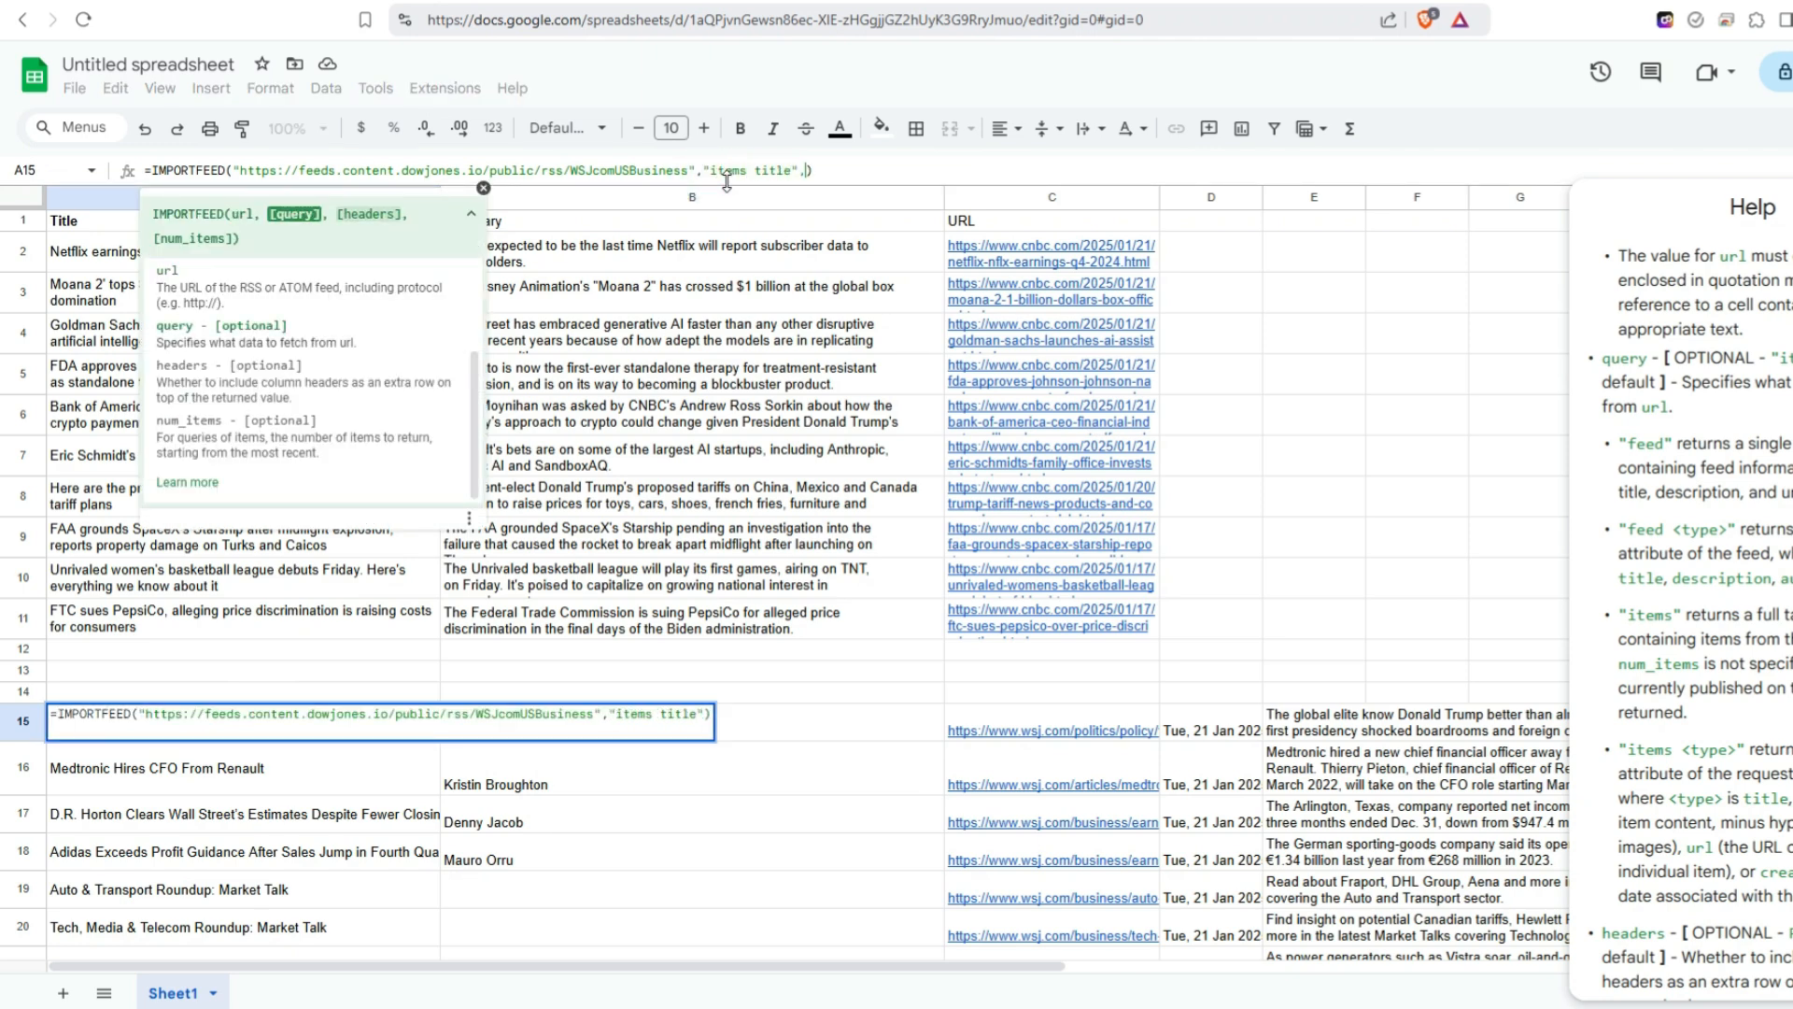
pyautogui.write('TRUE,10')
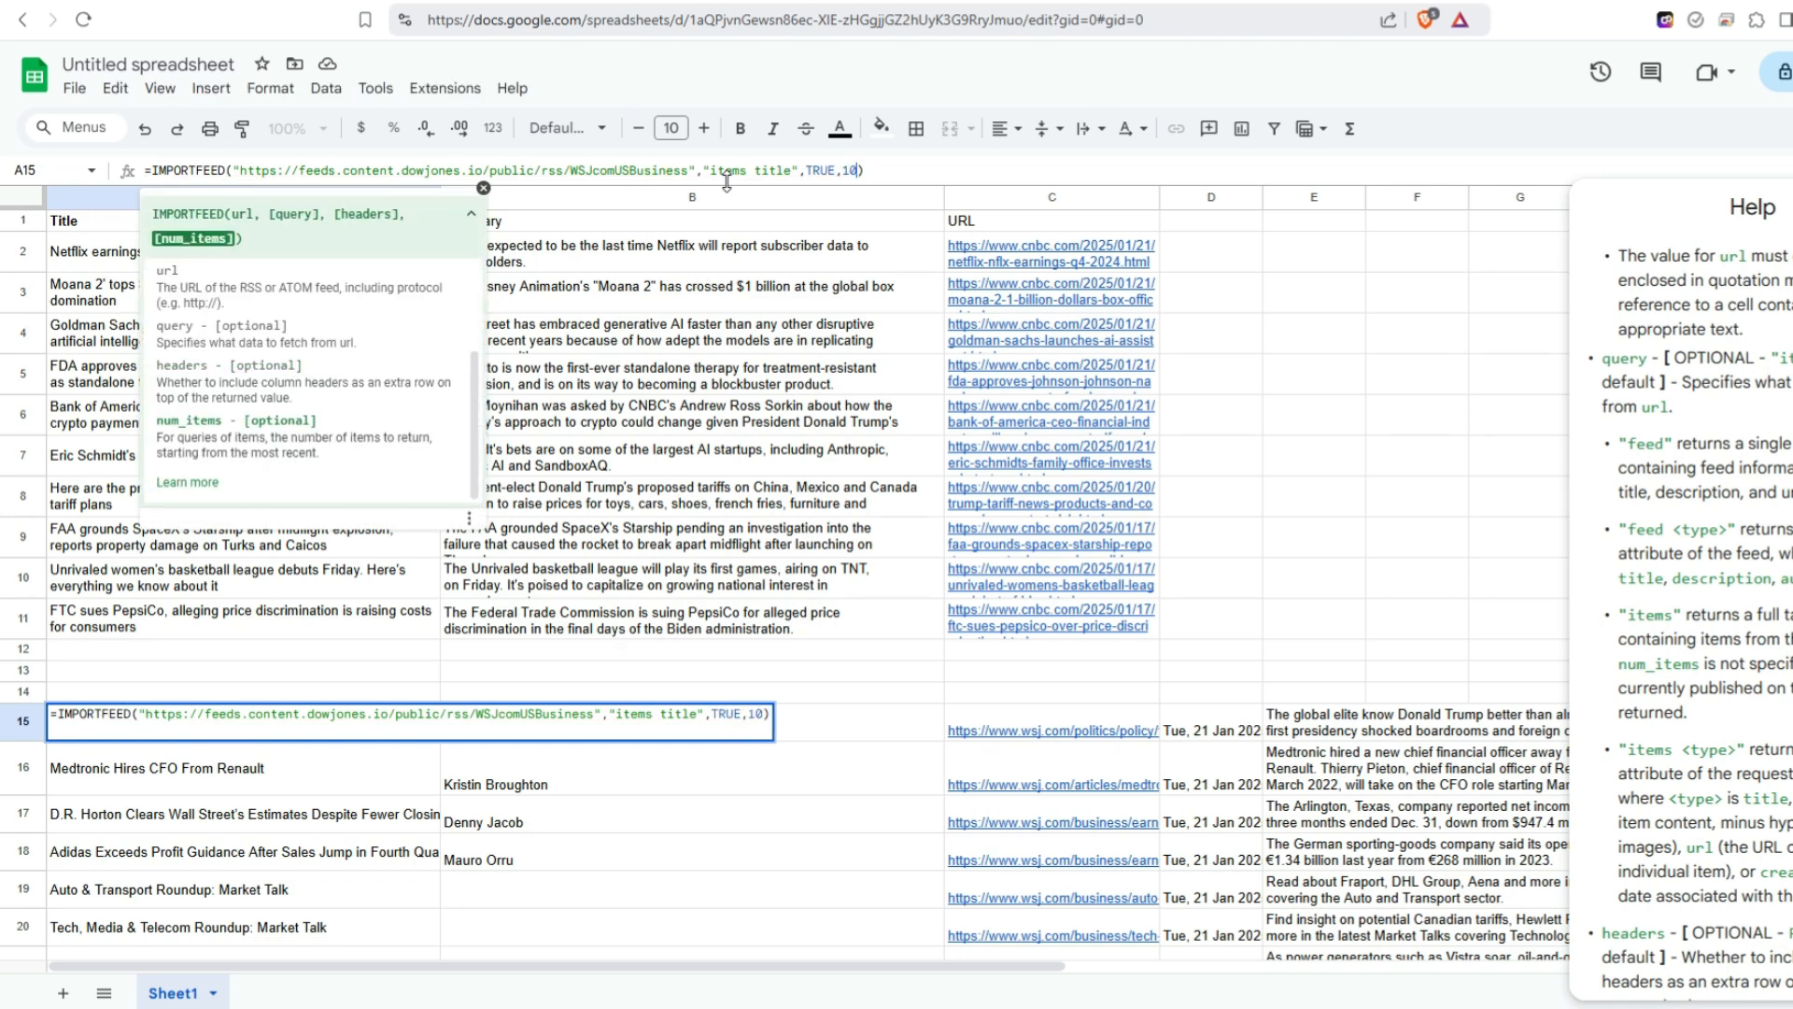
pyautogui.press('Return')
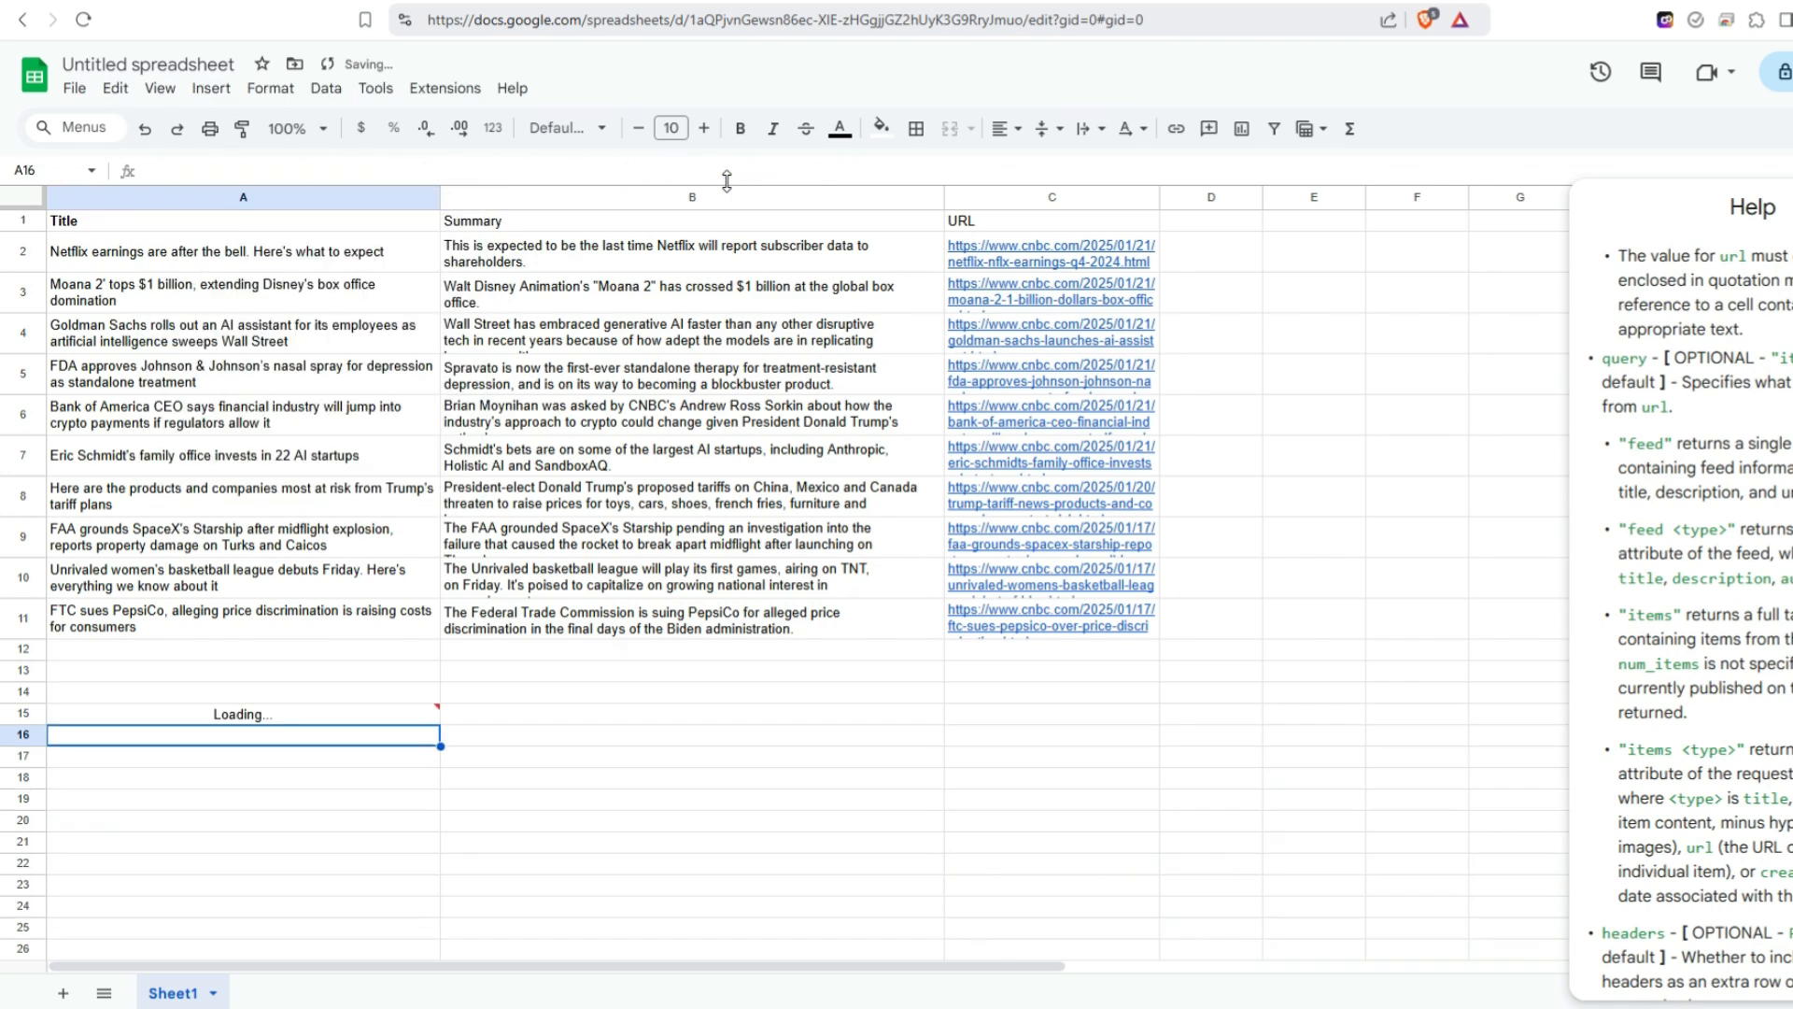
pyautogui.press('Up')
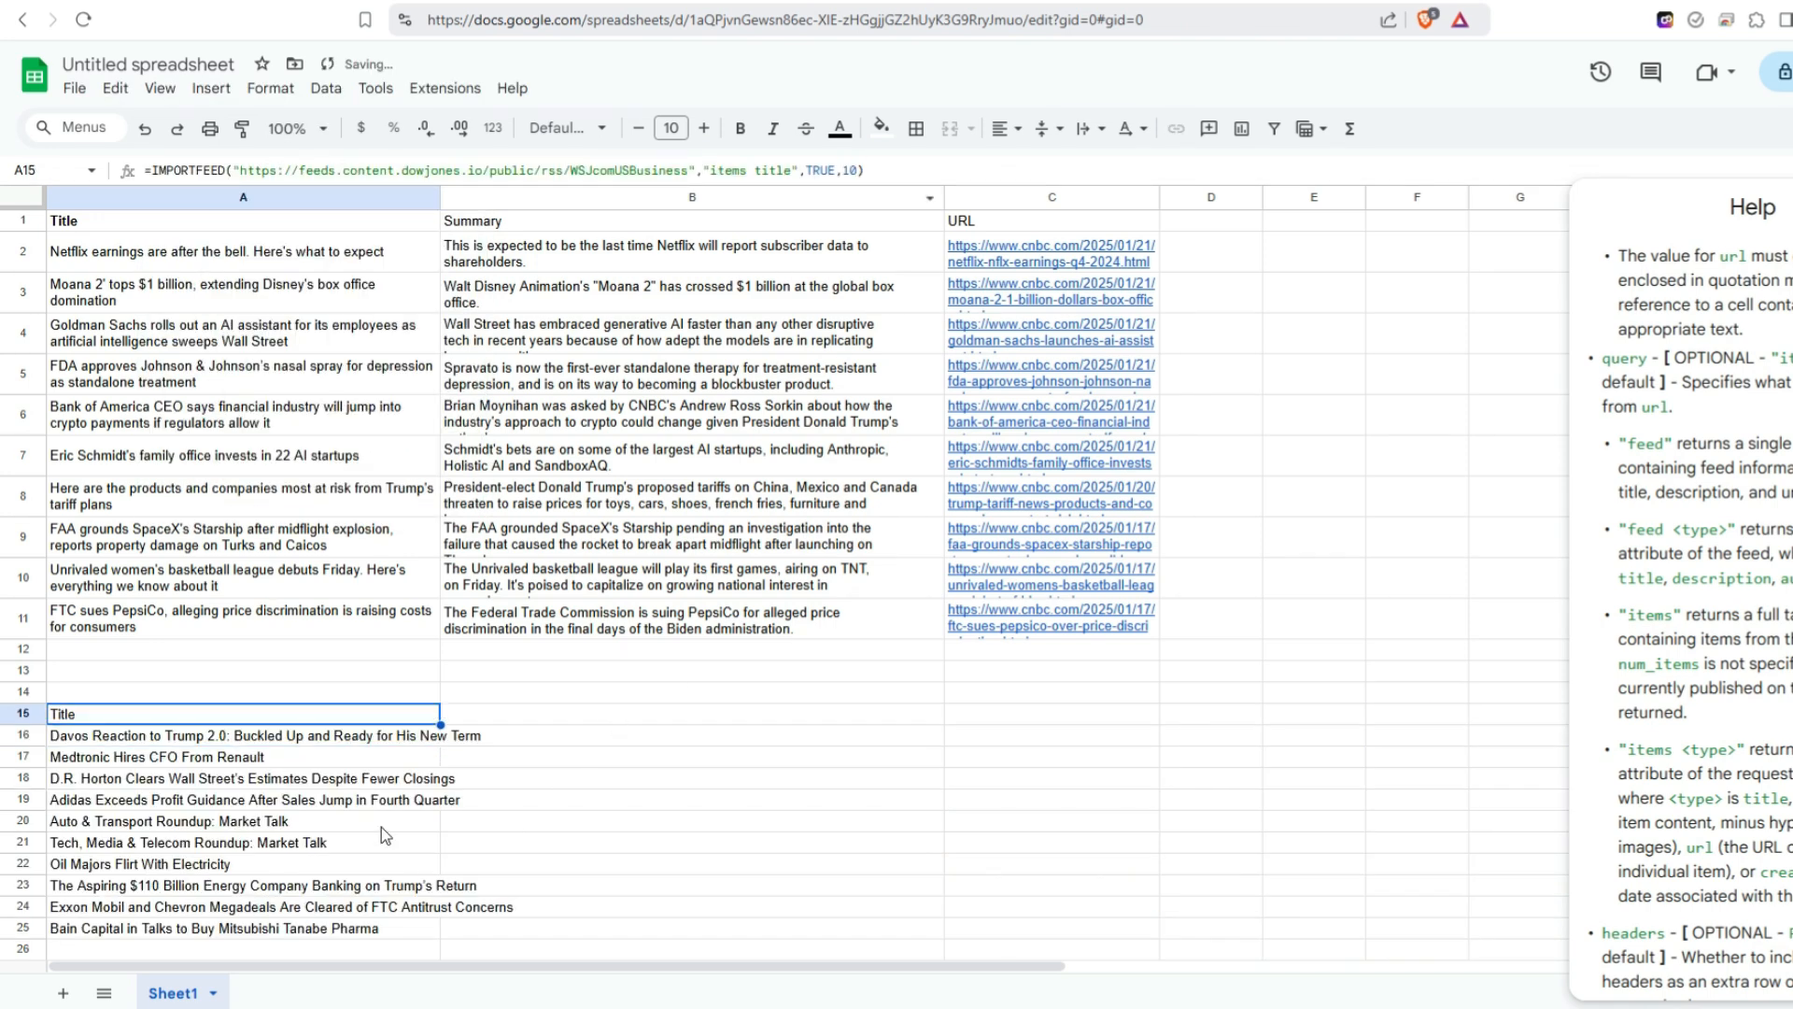
pyautogui.scroll(-1, 381, 826)
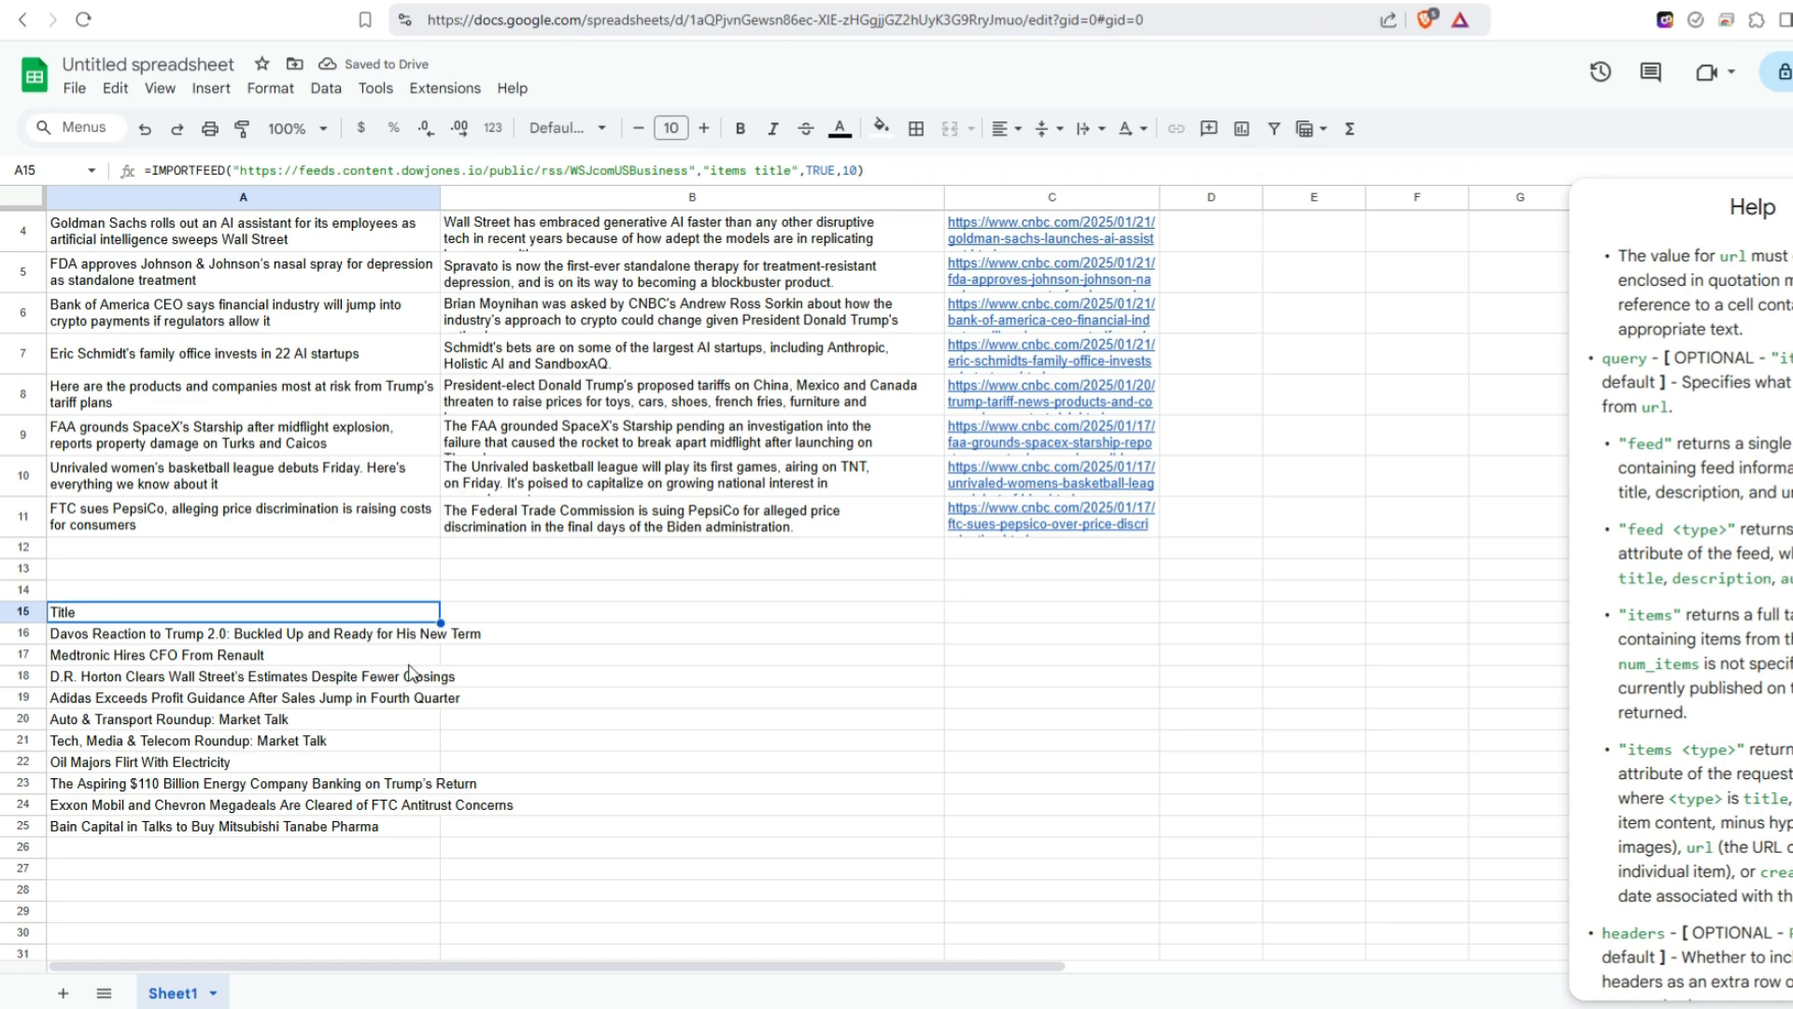
pyautogui.scroll(1, 511, 622)
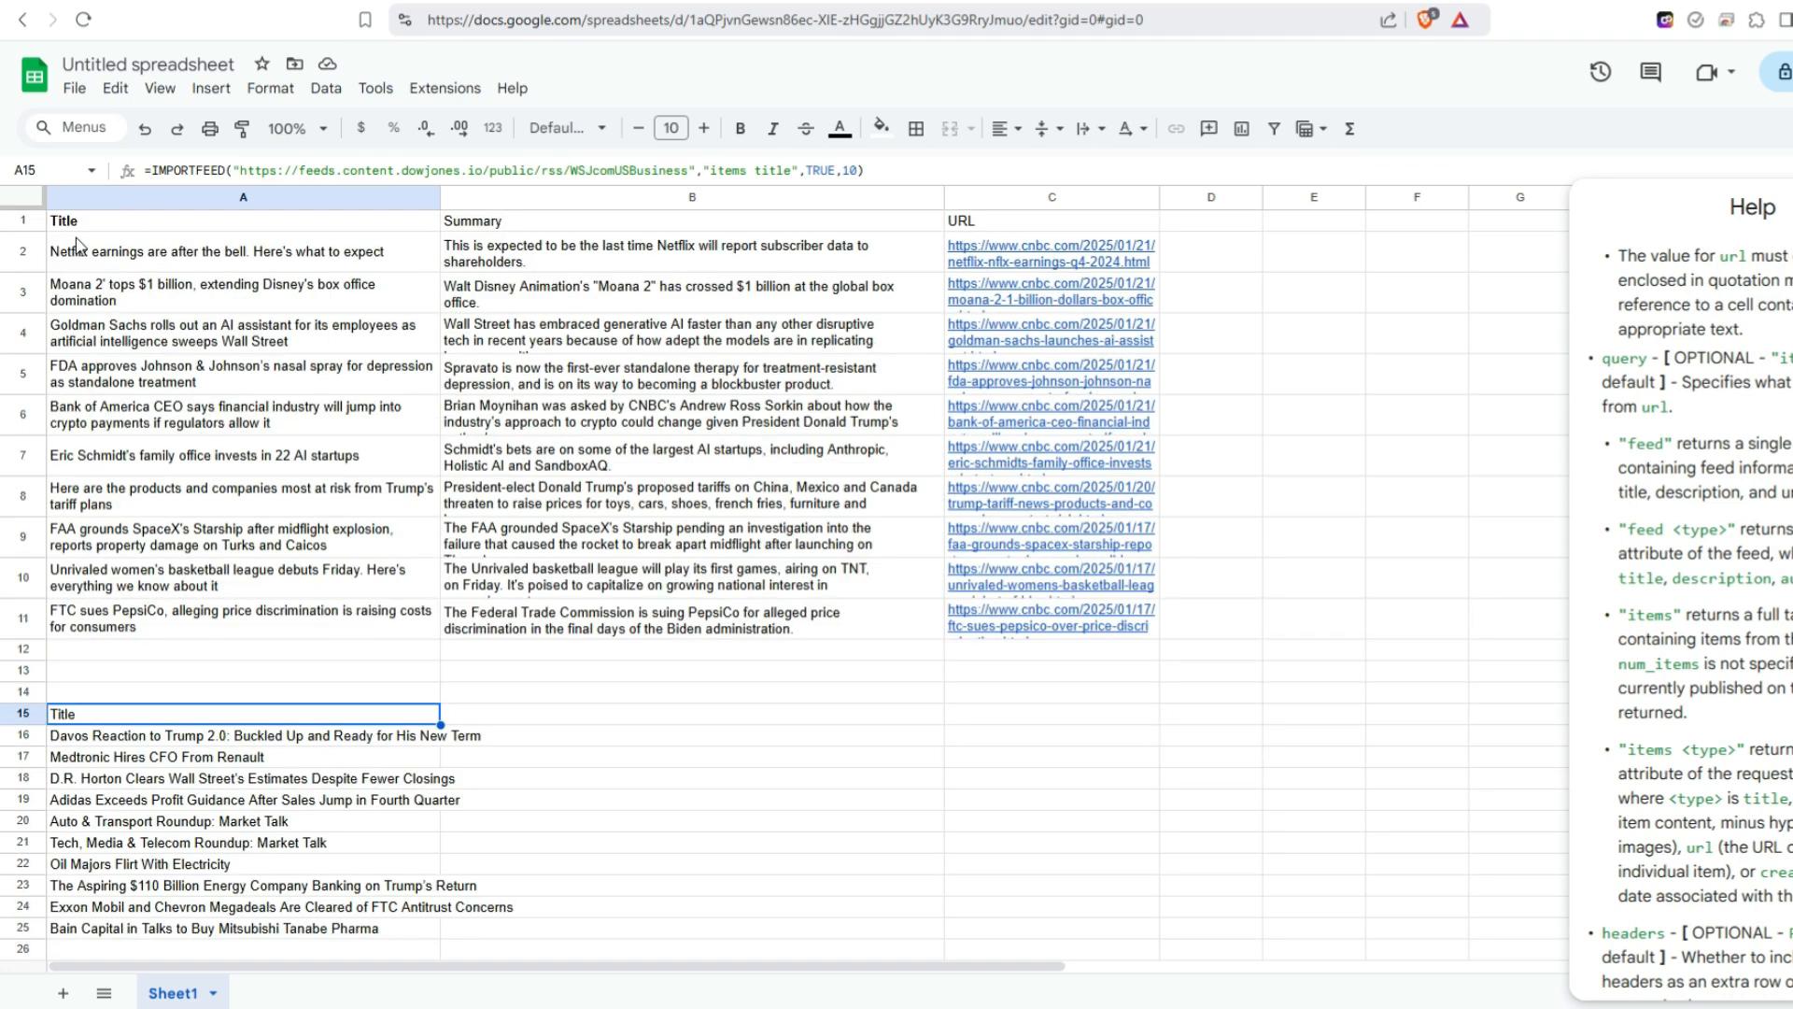
# Insert a row above row 1 and enter the heading CNBC in its first cell.
pyautogui.rightClick(21, 225)
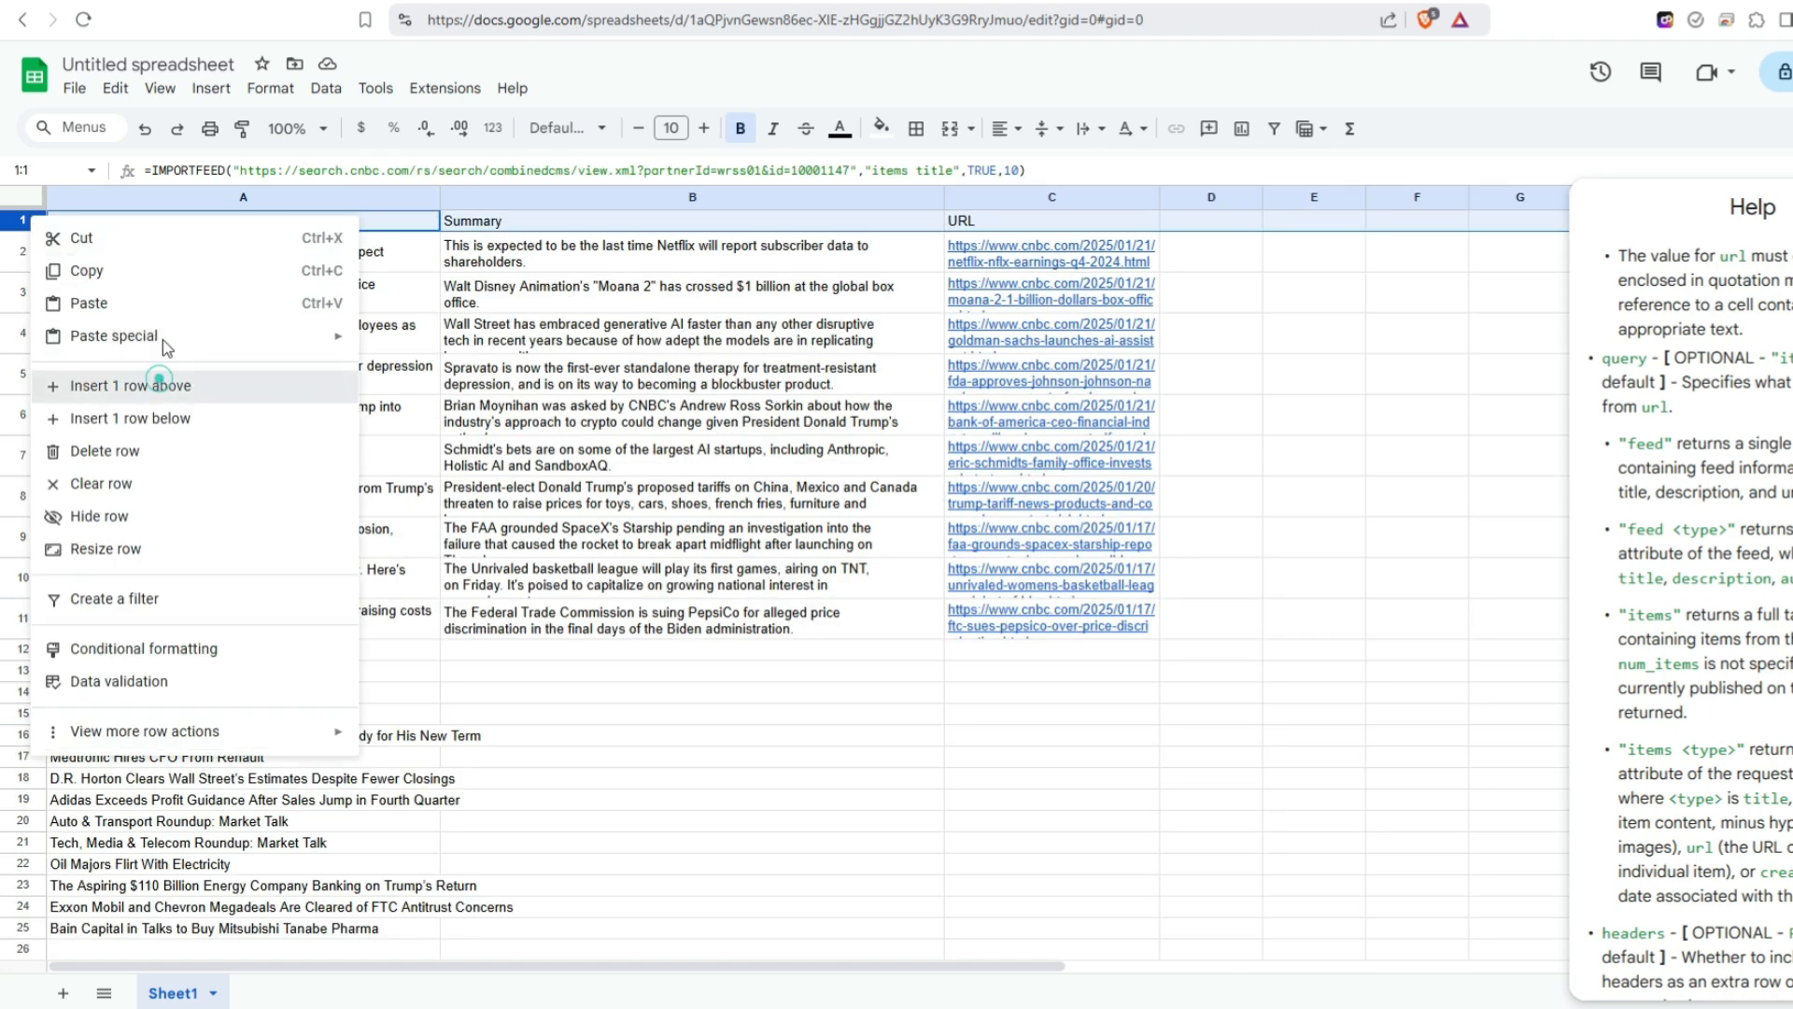
pyautogui.click(163, 383)
pyautogui.click(154, 225)
pyautogui.write('CNBC')
pyautogui.press('Return')
# Merge cells A1:C1 so the CNBC heading spans the three columns.
pyautogui.click(154, 225)
pyautogui.hotkey('shift', 'Right')
pyautogui.hotkey('shift', 'Right')
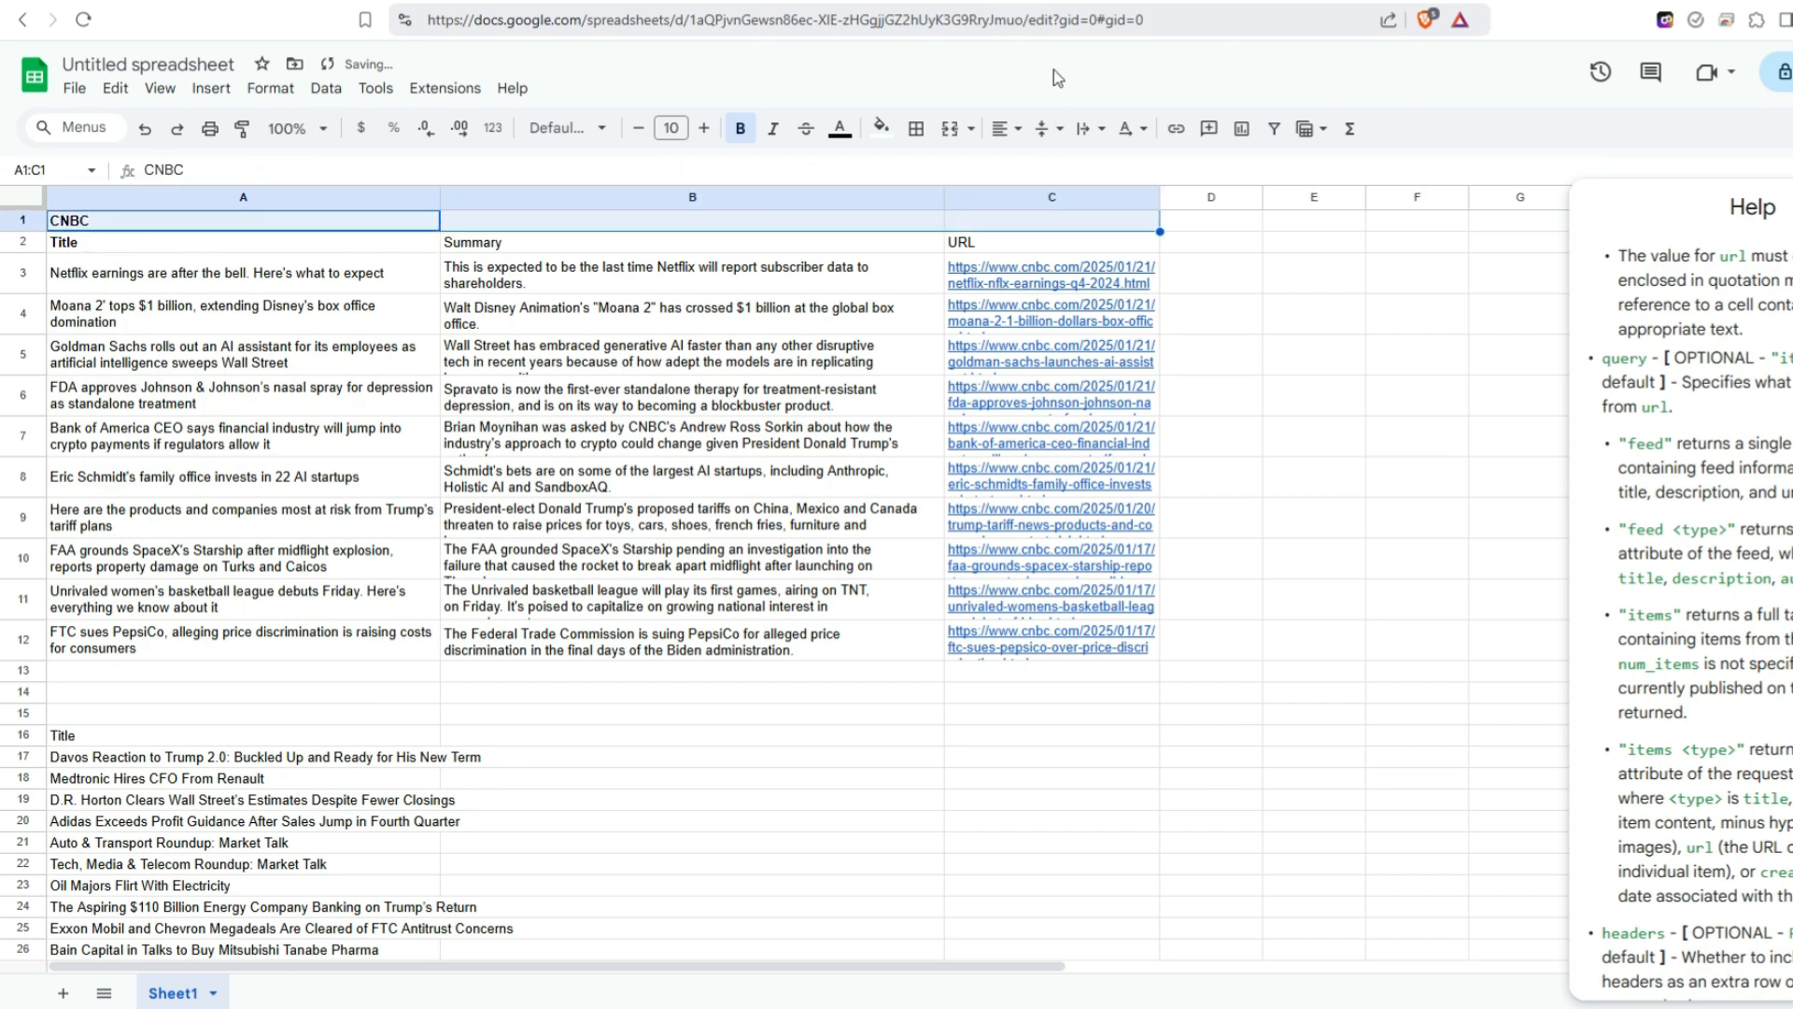
pyautogui.click(949, 129)
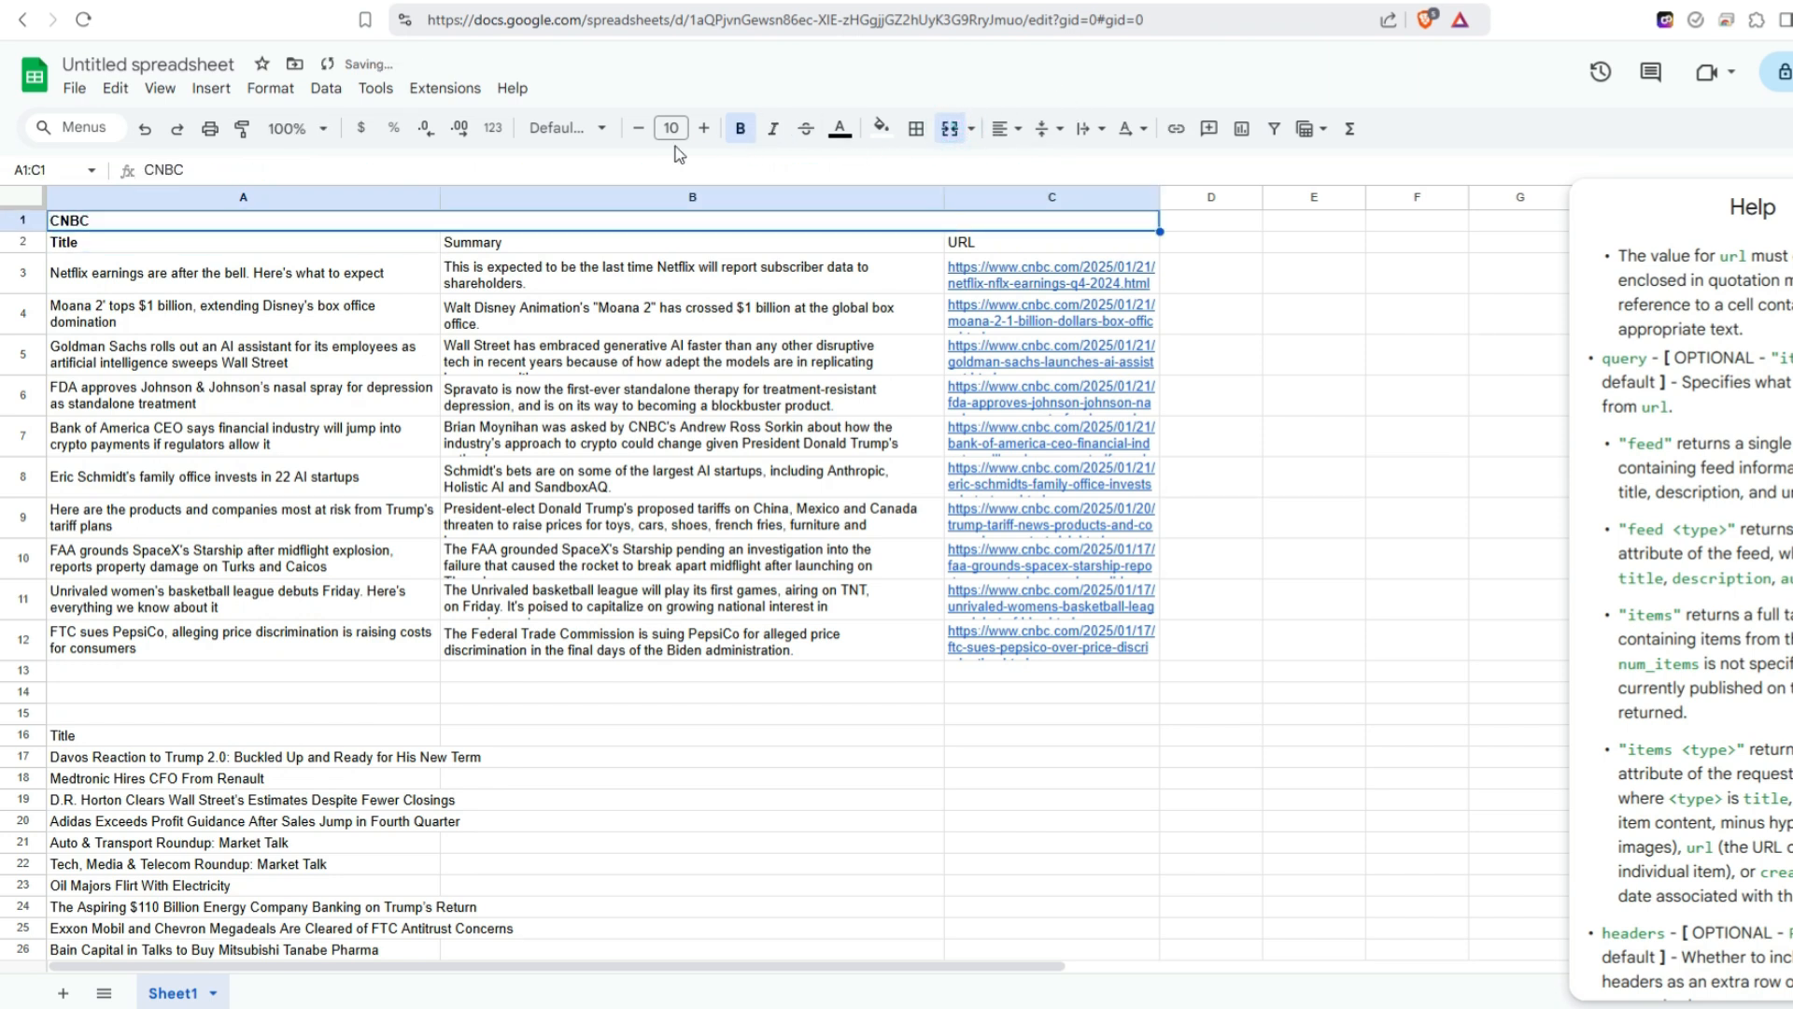
# Set the CNBC heading to font size 20 and center it horizontally.
pyautogui.click(703, 131)
pyautogui.click(703, 131)
pyautogui.click(704, 131)
pyautogui.click(703, 131)
pyautogui.click(703, 131)
pyautogui.click(704, 130)
pyautogui.click(704, 130)
pyautogui.click(703, 129)
pyautogui.click(703, 128)
pyautogui.click(703, 129)
pyautogui.click(1046, 128)
pyautogui.click(1004, 128)
pyautogui.click(1040, 168)
pyautogui.click(579, 501)
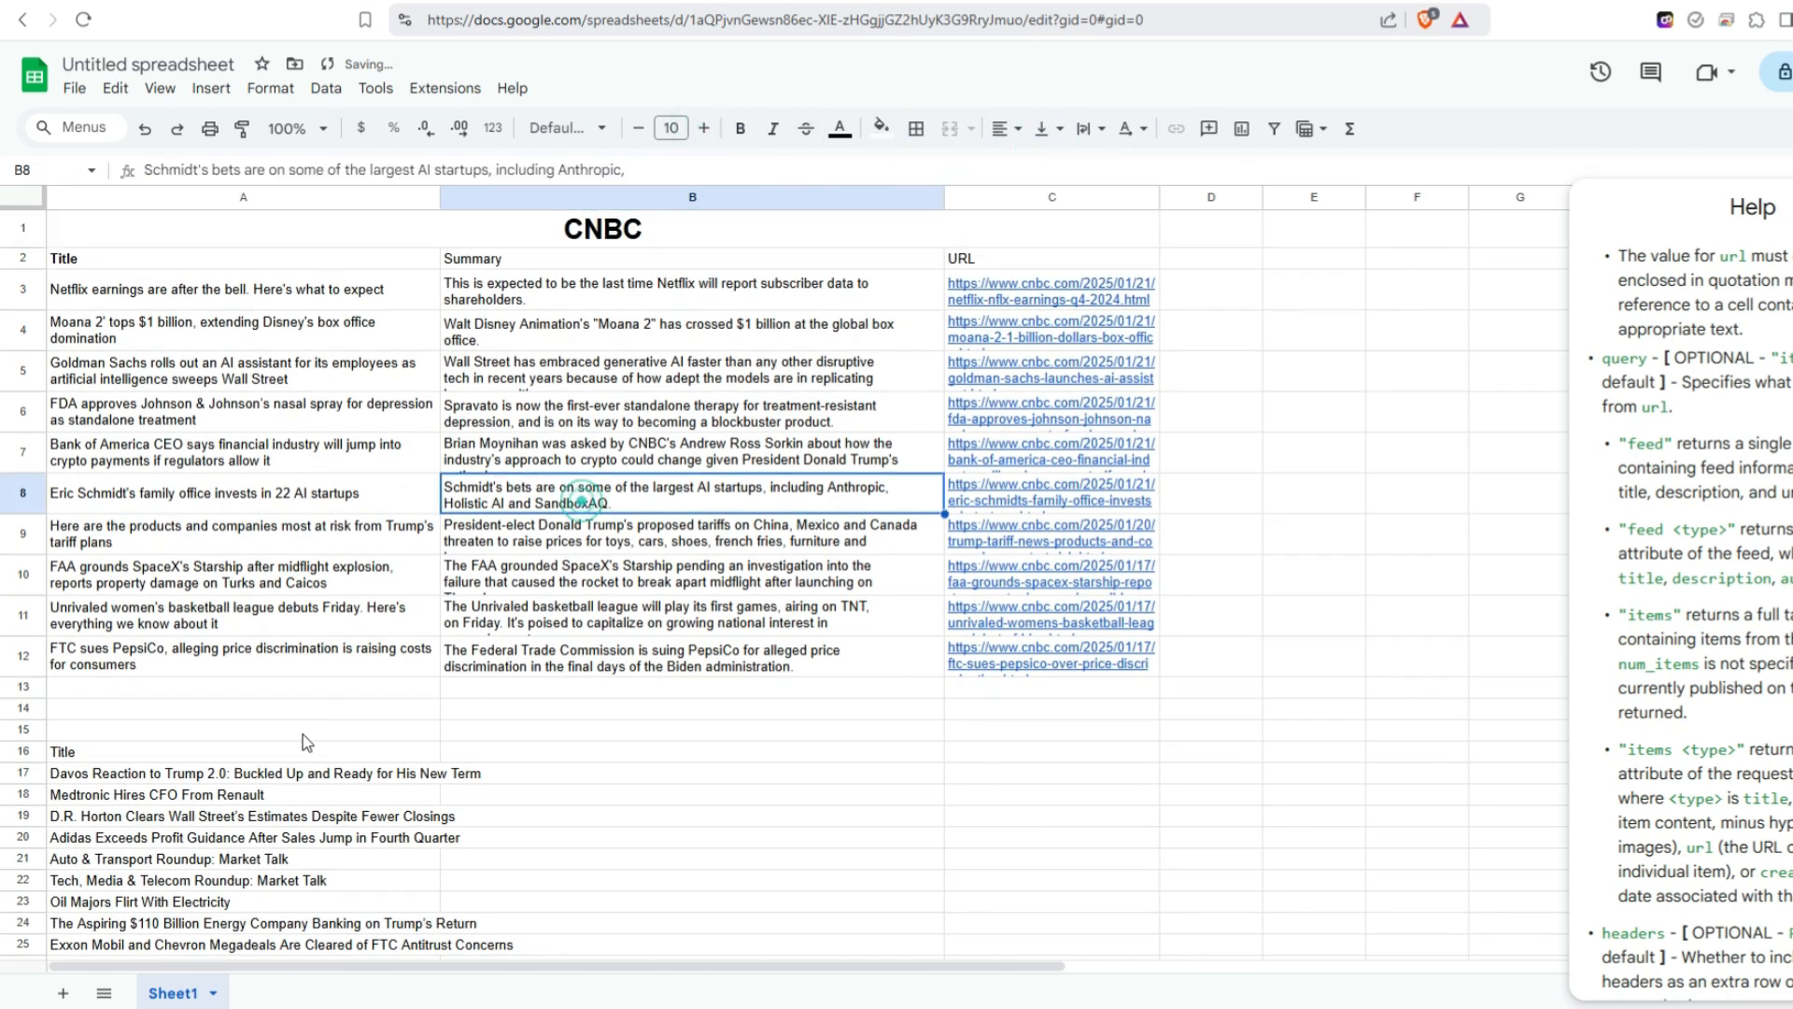
# Copy the merged CNBC heading to row 15 above the second feed and change its text to WSJ.
pyautogui.click(152, 734)
pyautogui.click(569, 226)
pyautogui.hotkey('ctrl', 'c')
pyautogui.click(187, 729)
pyautogui.hotkey('ctrl', 'v')
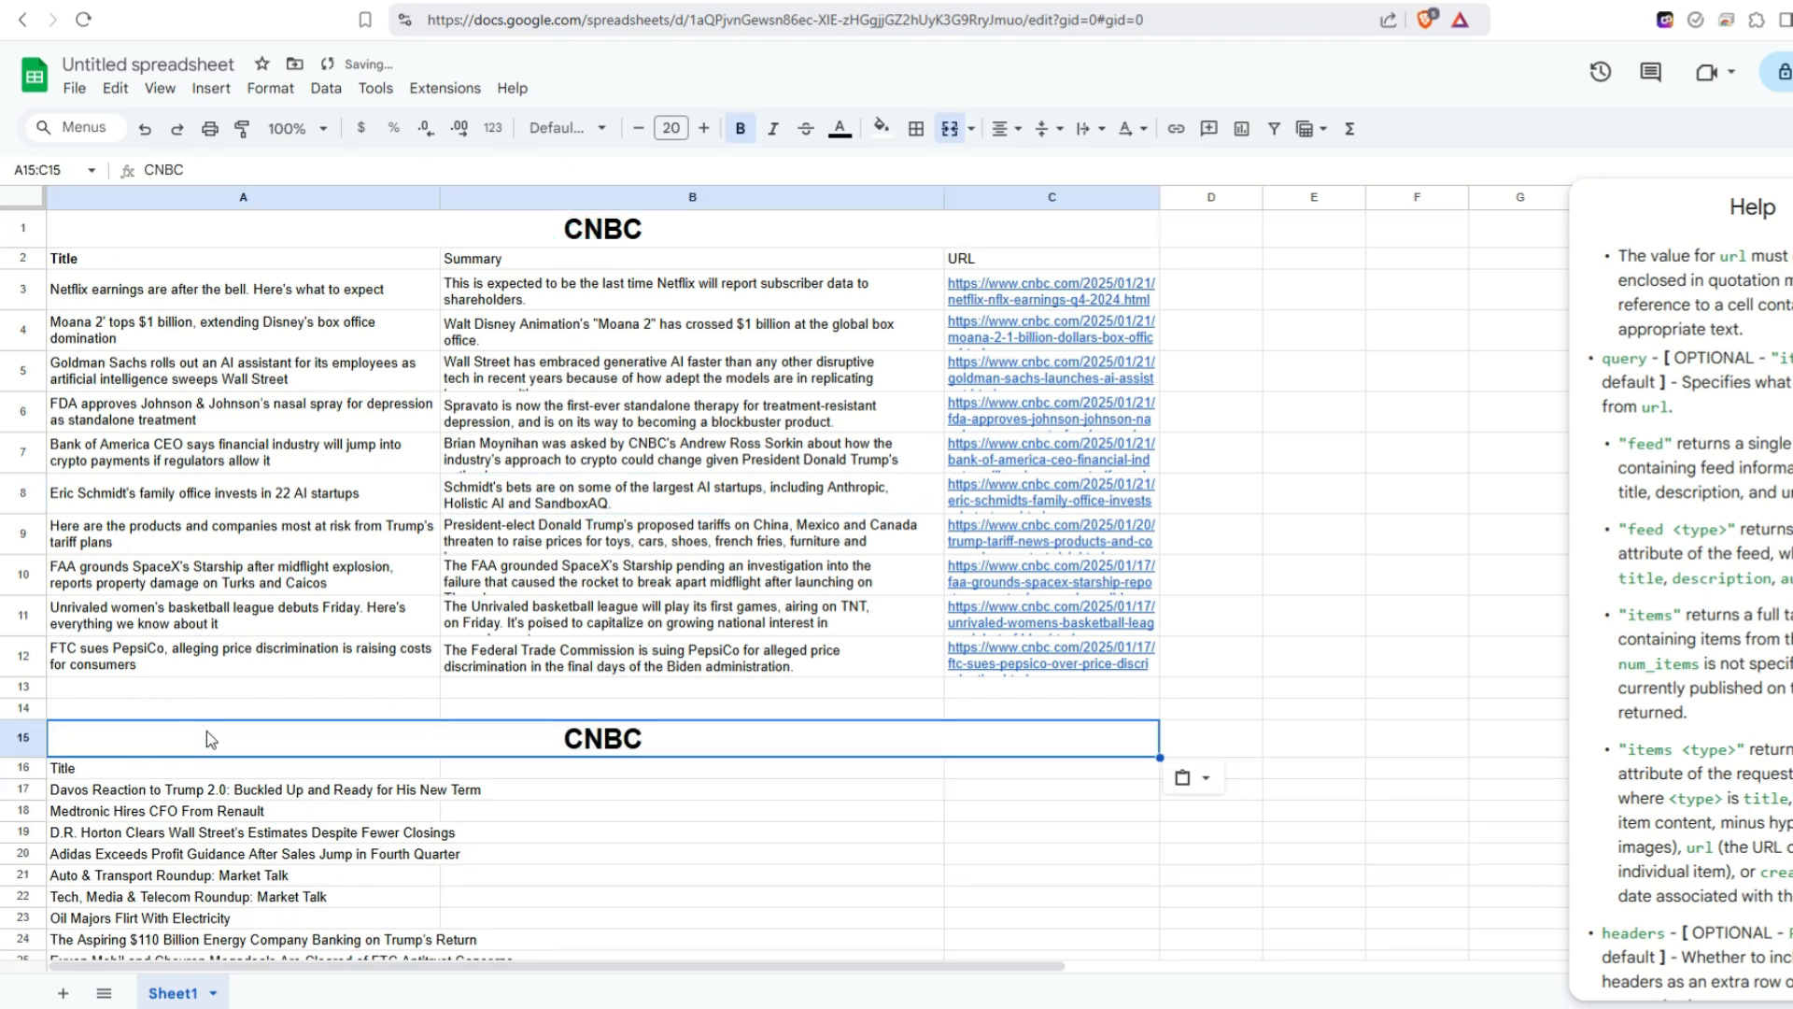
pyautogui.write('WJ')
pyautogui.press('BackSpace')
pyautogui.write('SJ')
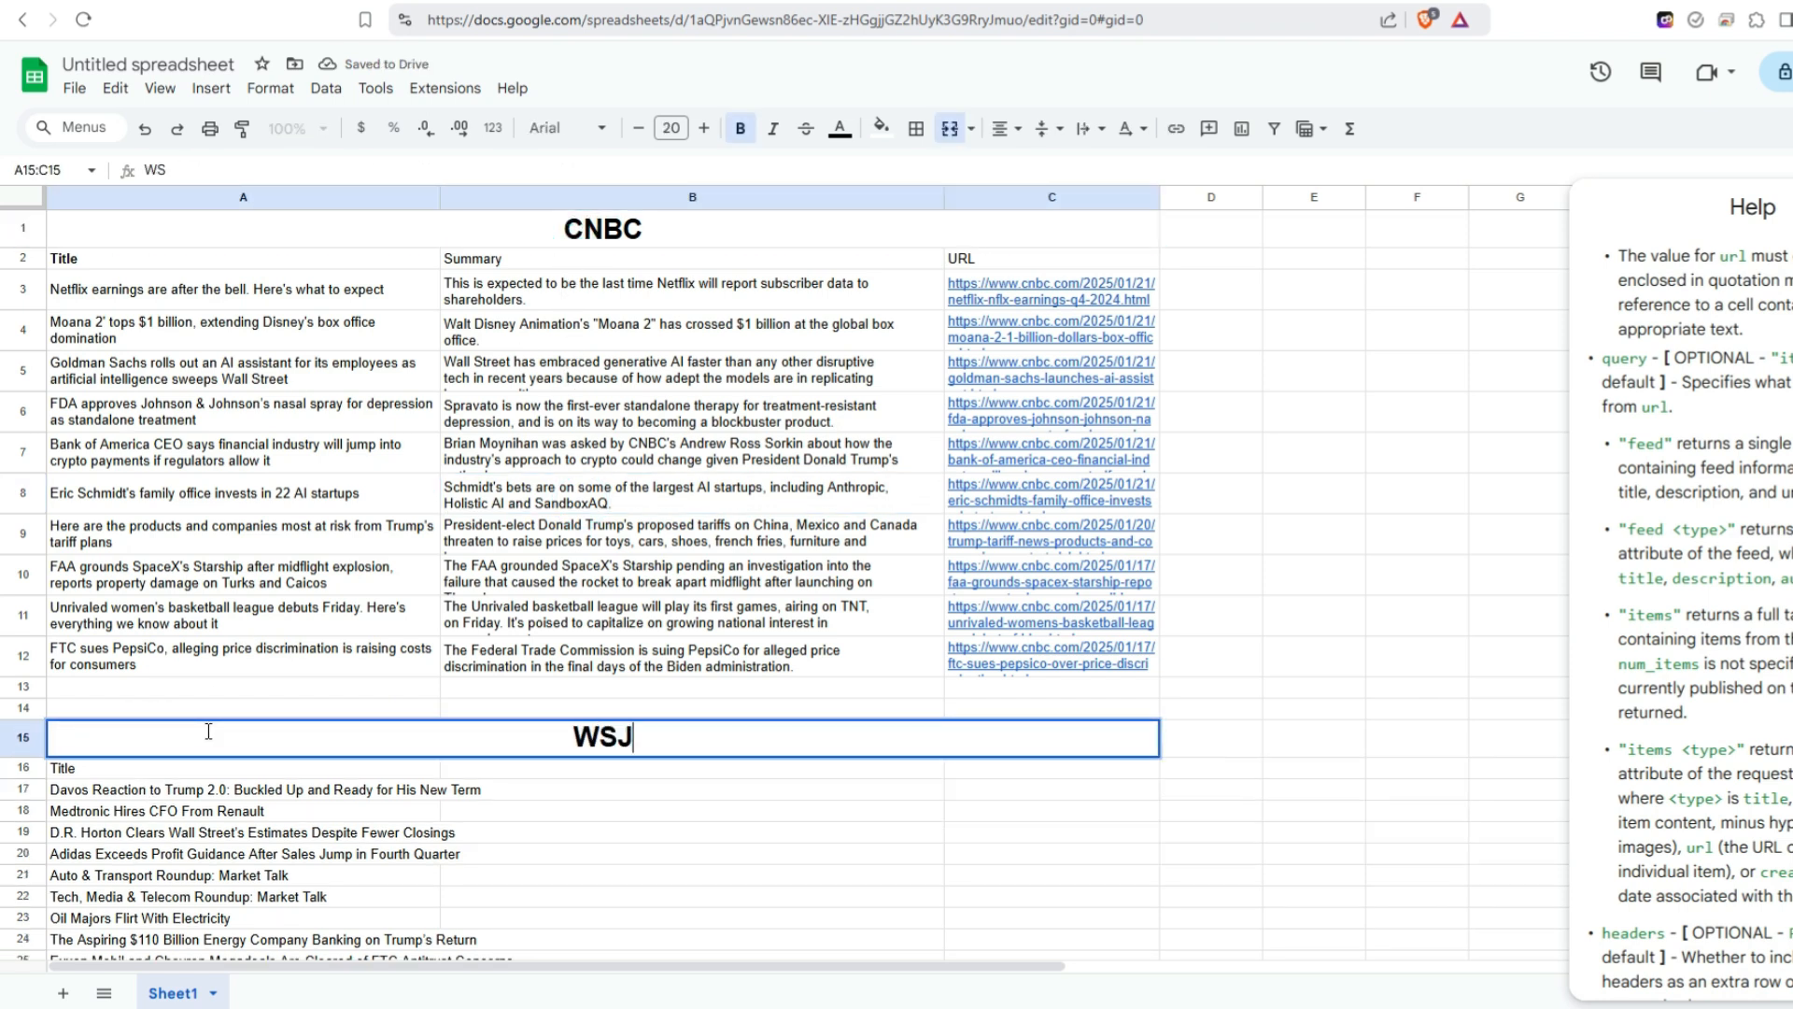
pyautogui.press('Return')
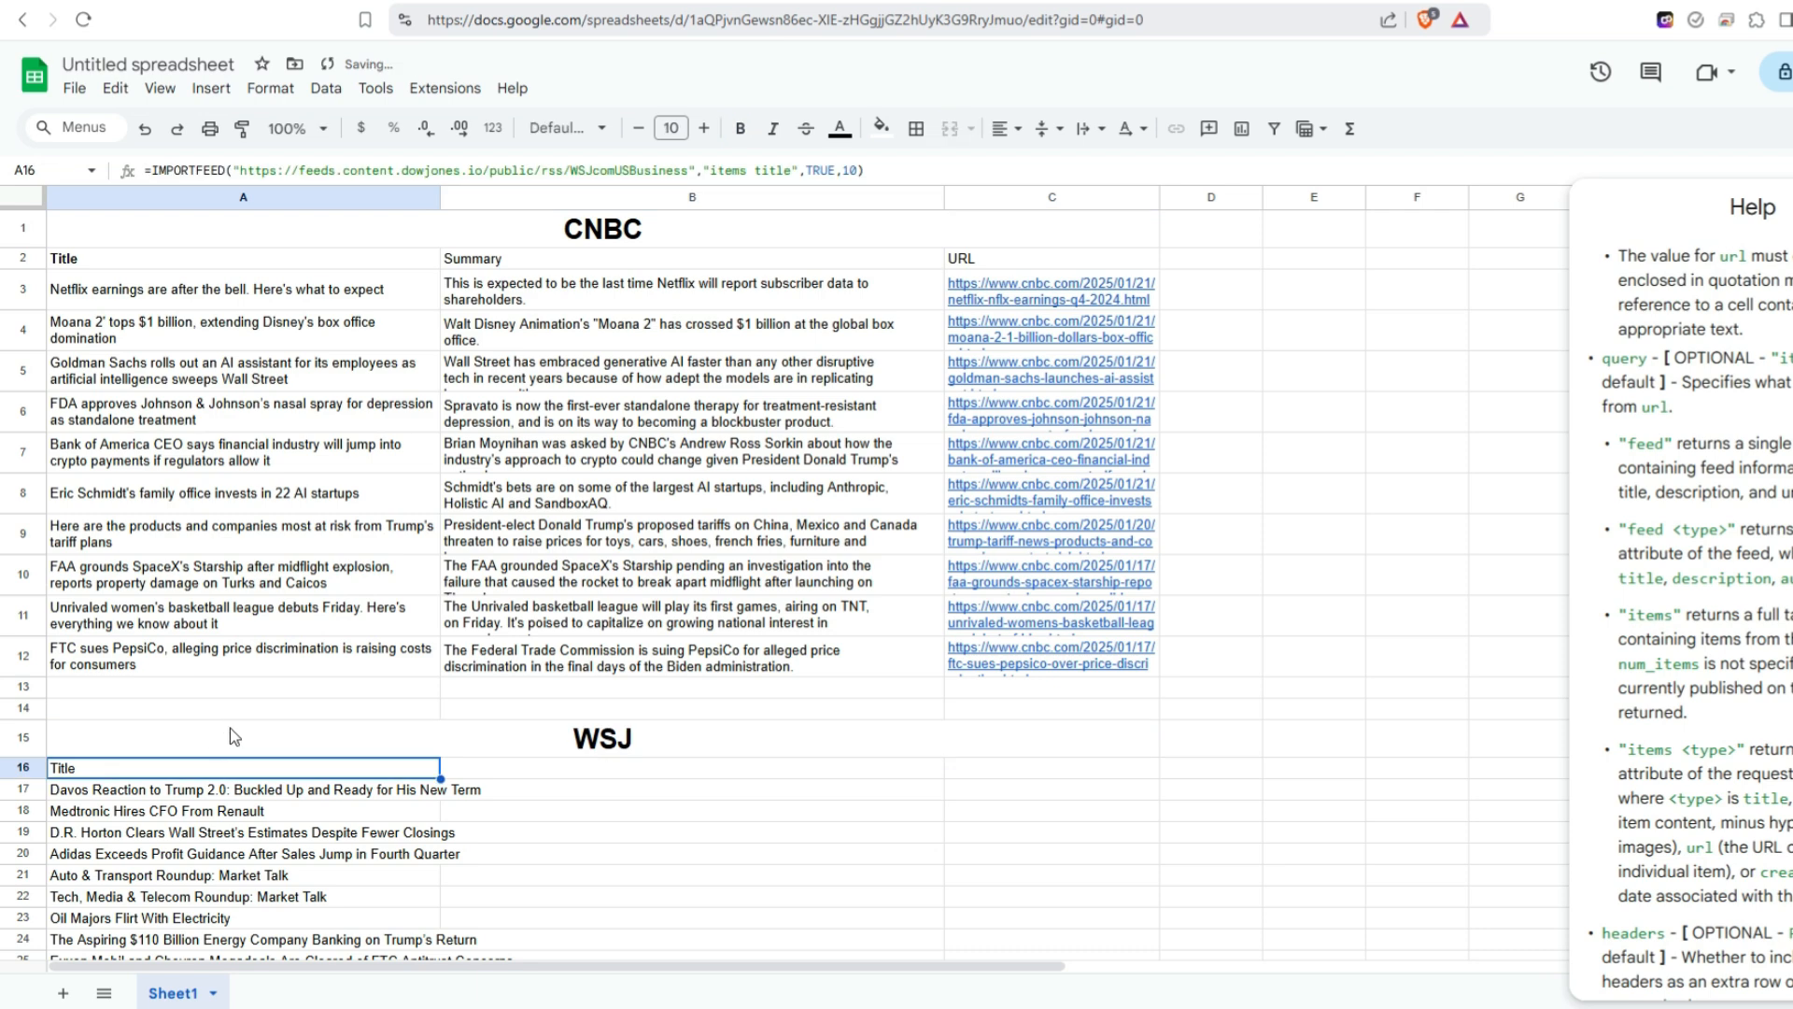
# Set the headers argument of the IMPORTFEED formula in A16 to FALSE.
pyautogui.doubleClick(826, 171)
pyautogui.press('BackSpace')
pyautogui.press('Delete')
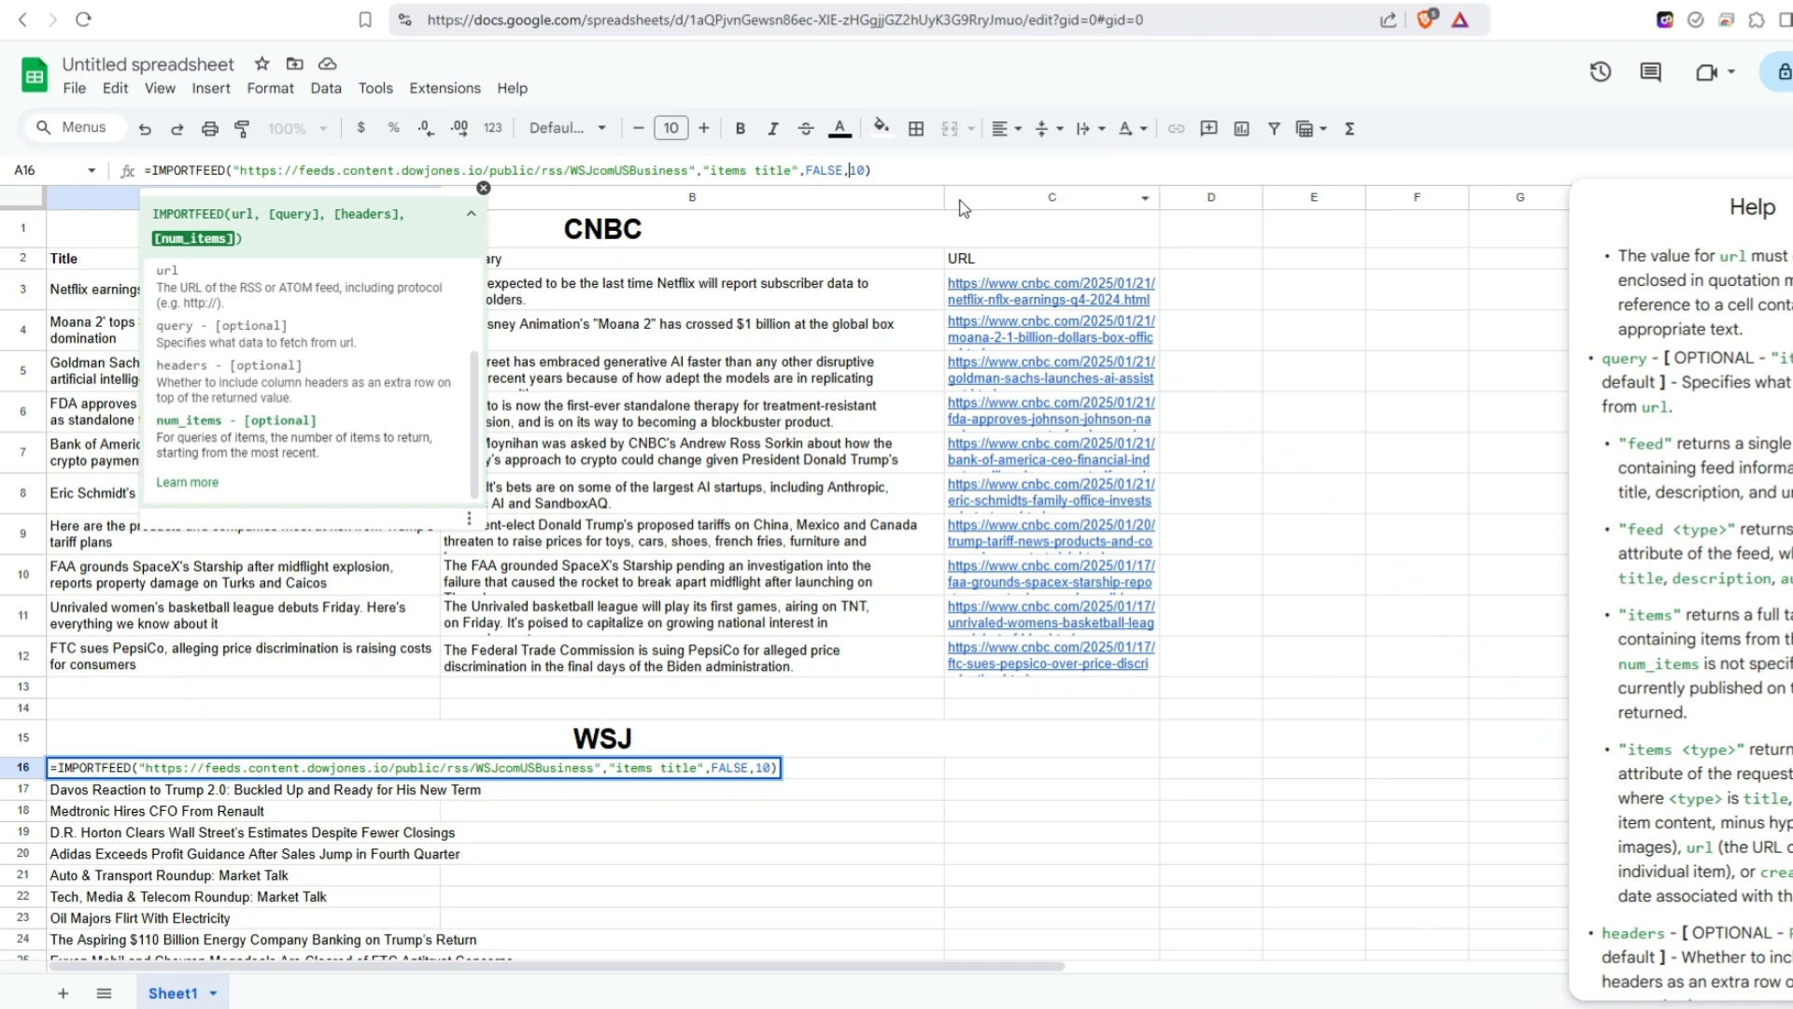
pyautogui.press('Return')
pyautogui.press('Up')
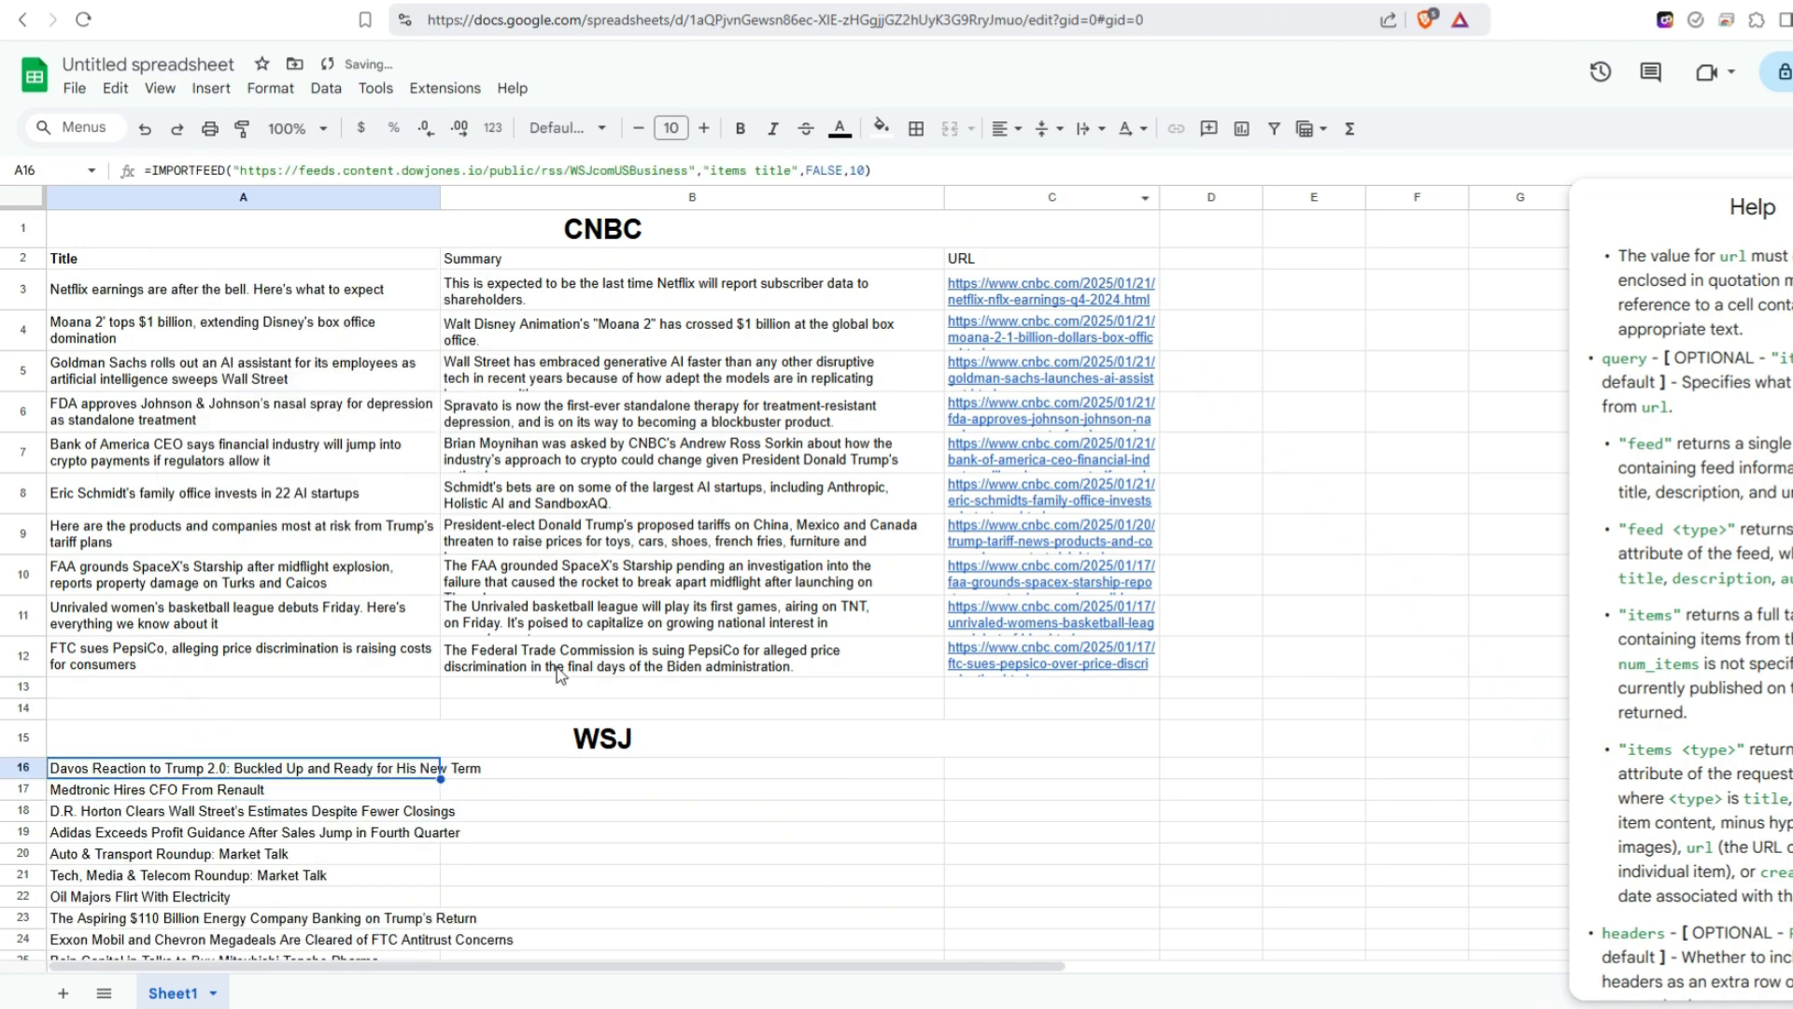
# Wrap the text of the WSJ titles in A16:A25.
pyautogui.scroll(-1, 468, 697)
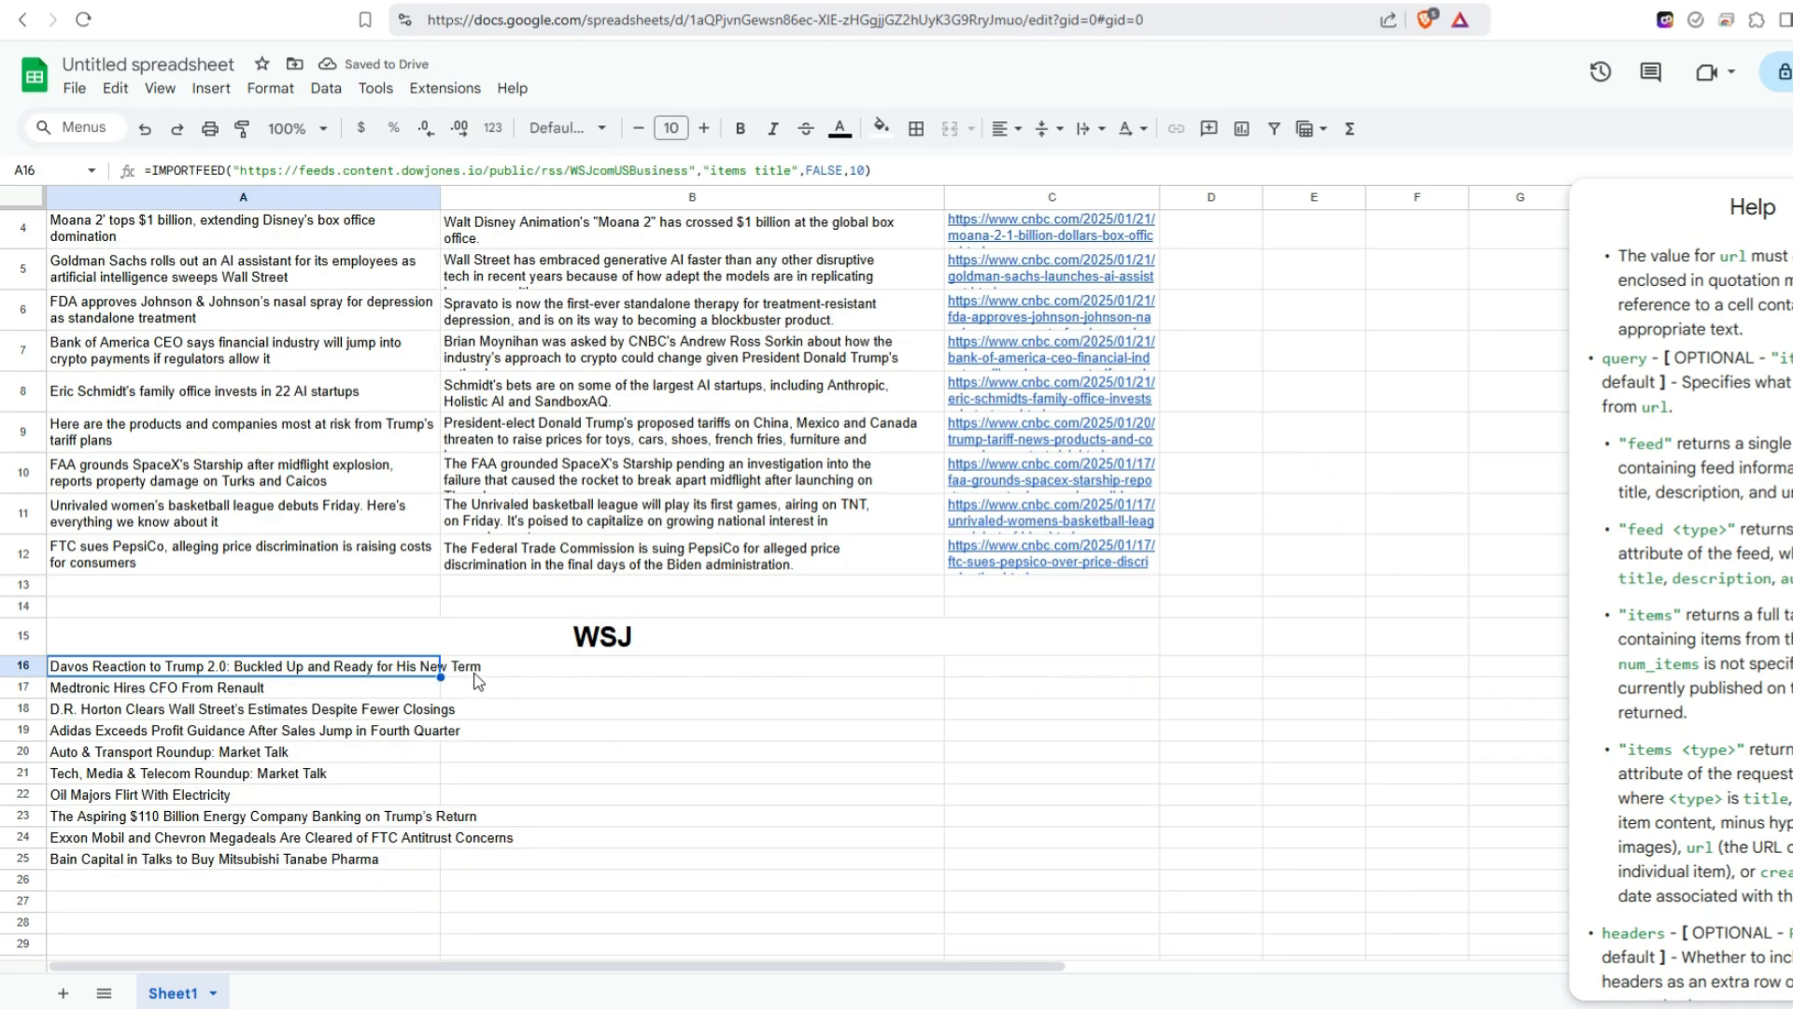
pyautogui.moveTo(420, 672); pyautogui.dragTo(423, 867)
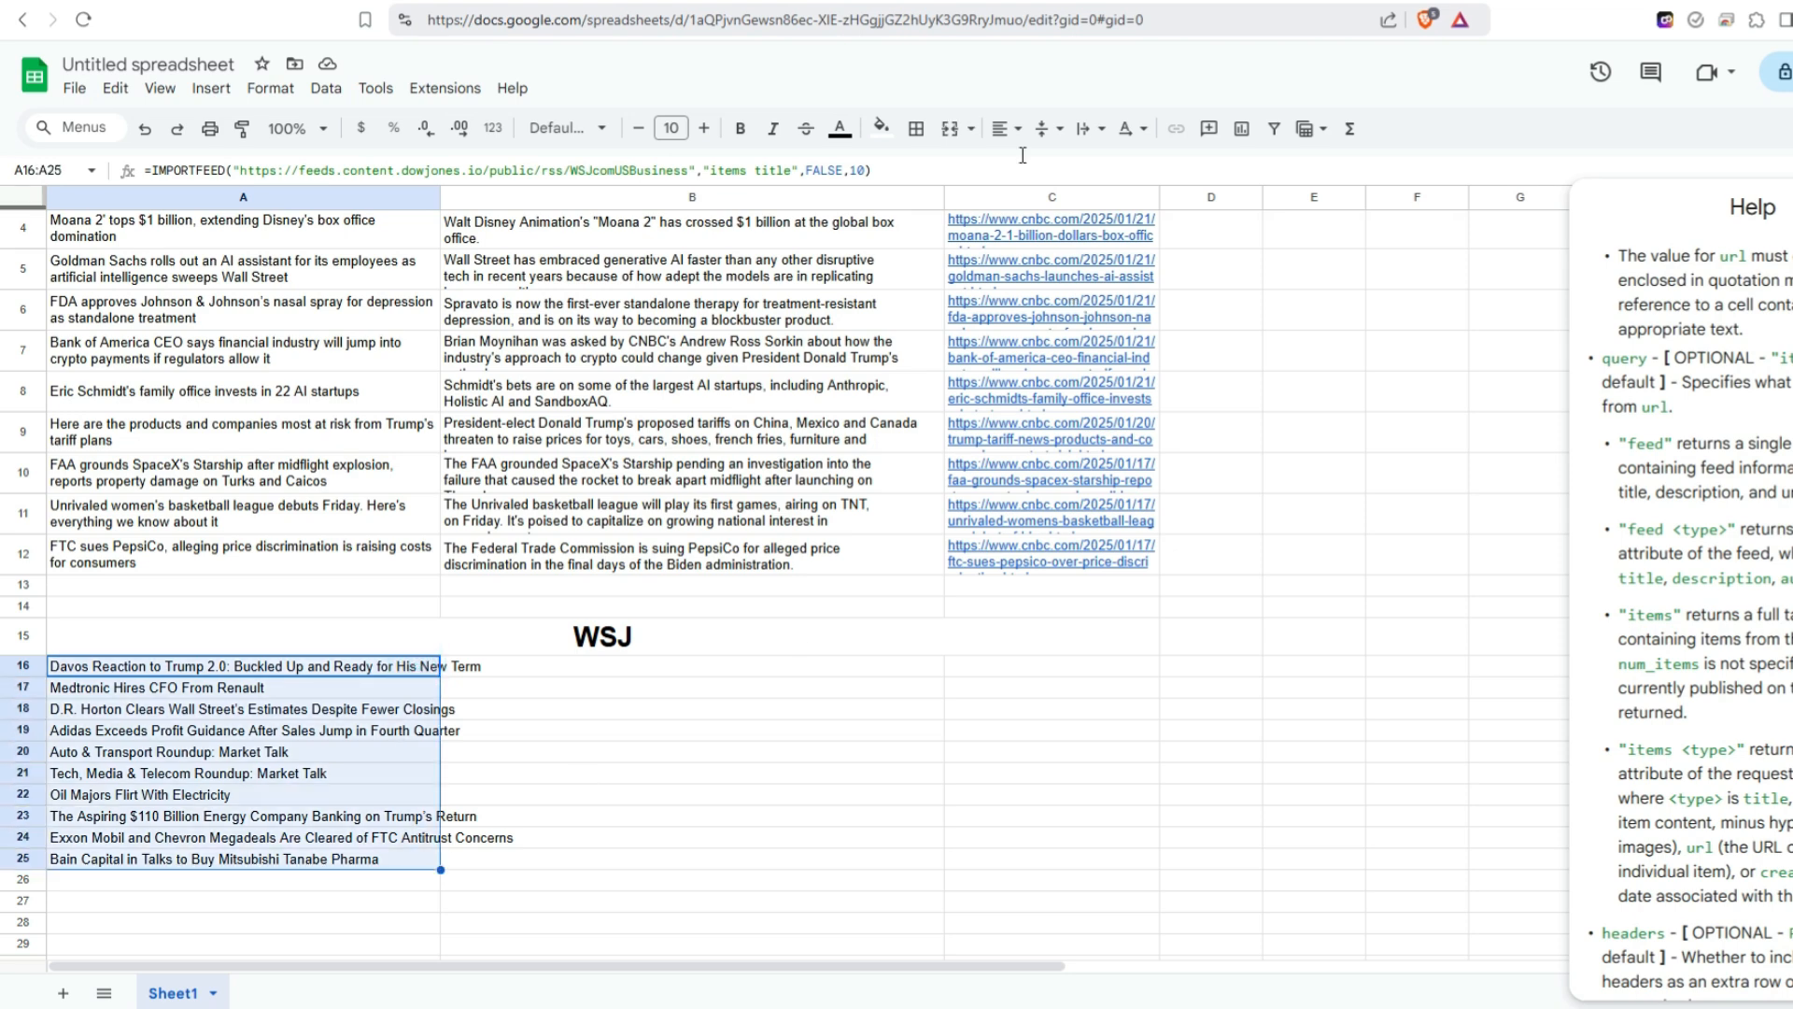
pyautogui.click(1090, 128)
pyautogui.click(1127, 169)
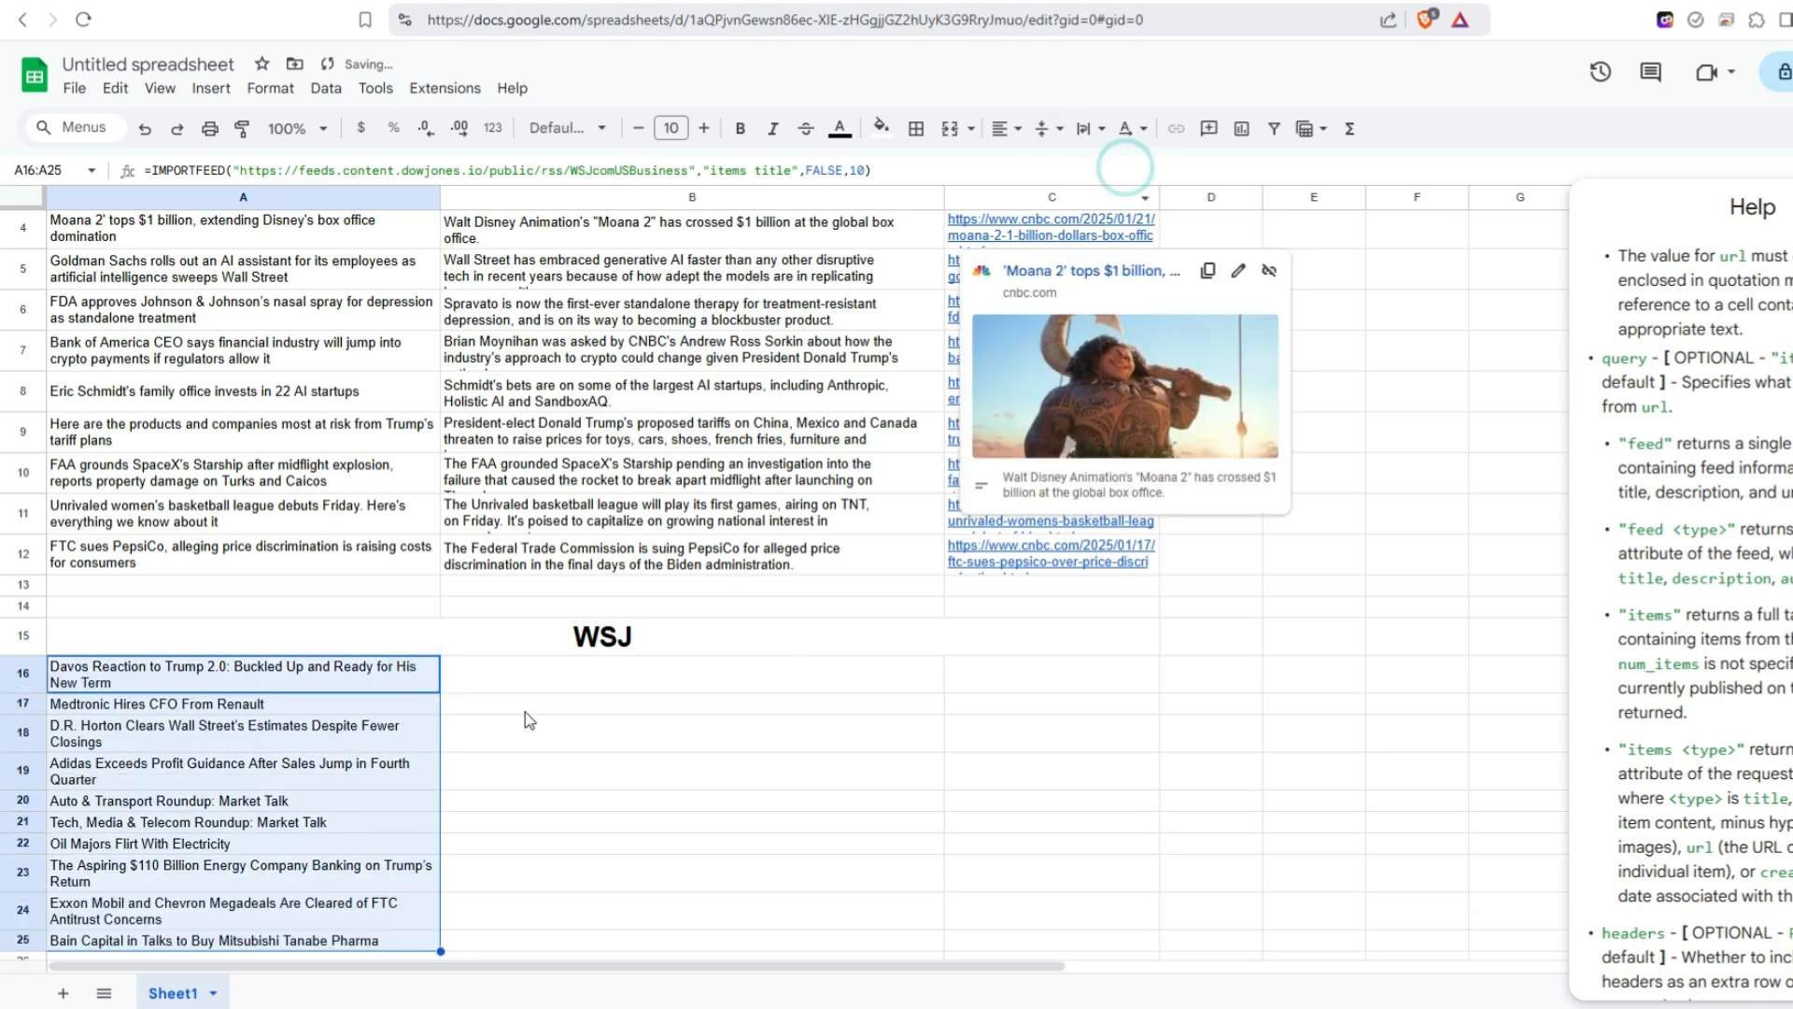
# Copy the full IMPORTFEED formula text from A16 into B16.
pyautogui.scroll(-1, 515, 717)
pyautogui.click(393, 565)
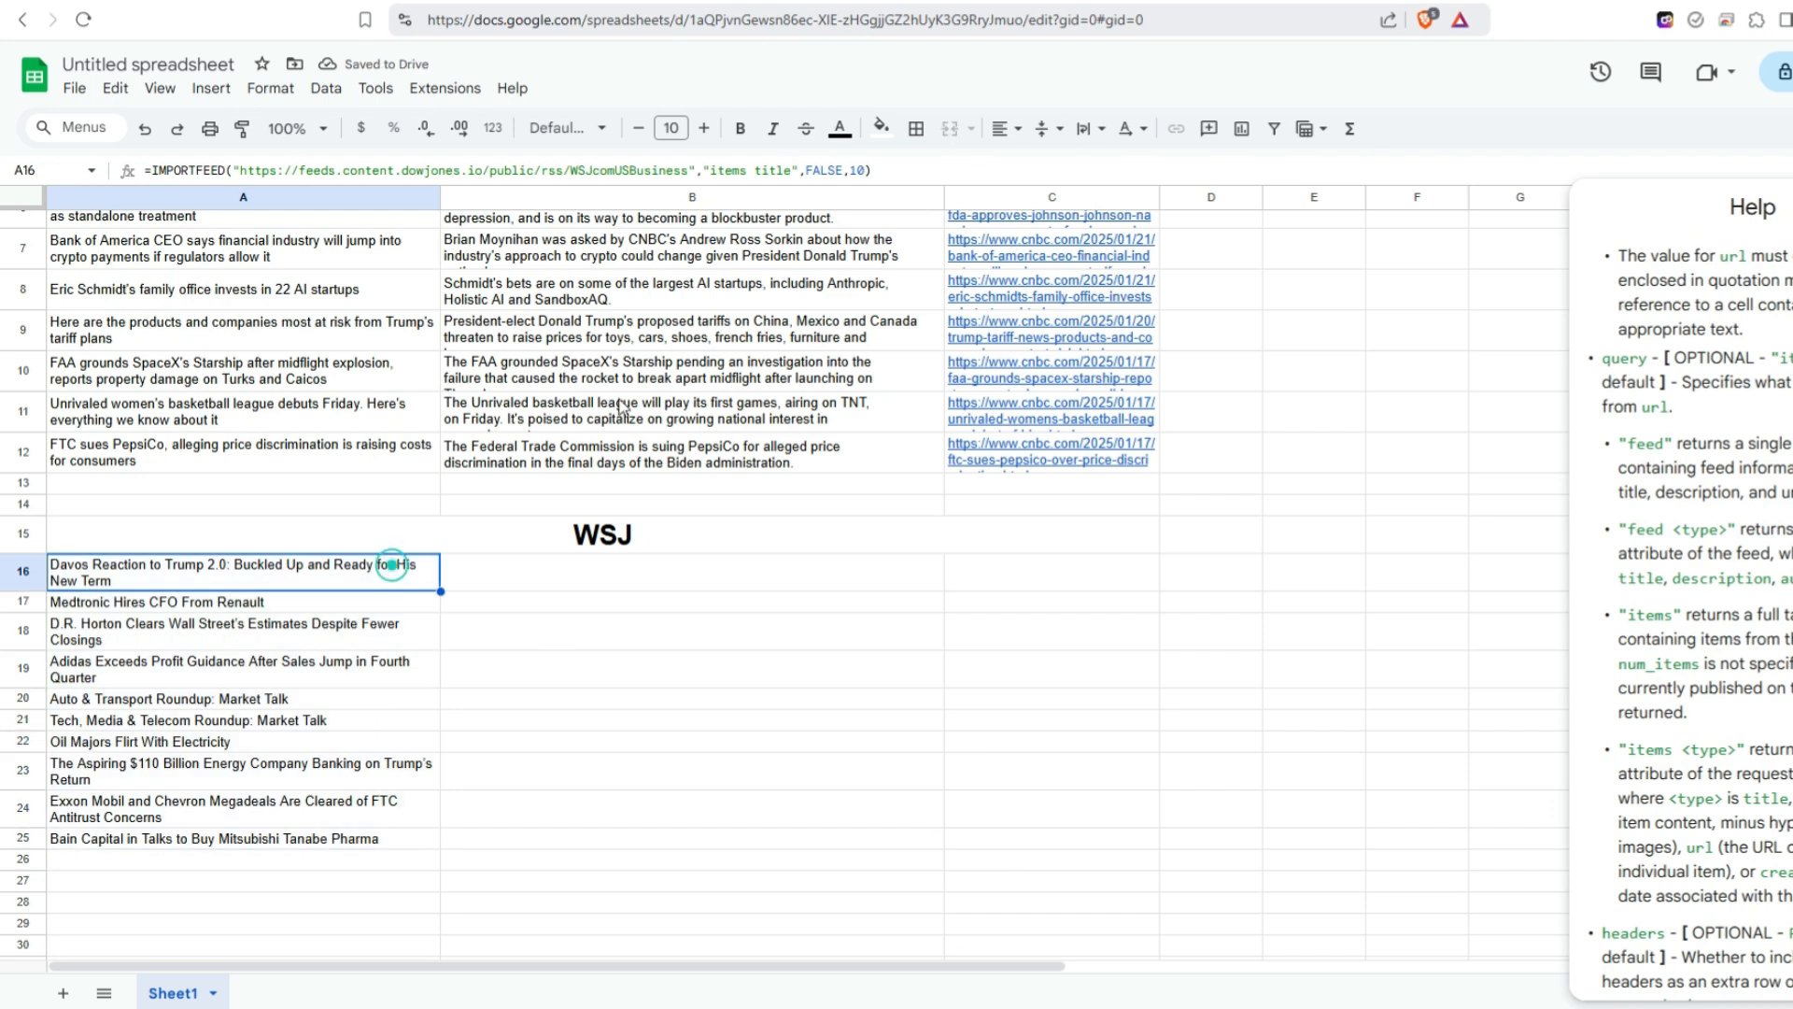
pyautogui.tripleClick(929, 166)
pyautogui.press('Escape')
pyautogui.click(537, 577)
pyautogui.hotkey('ctrl', 'v')
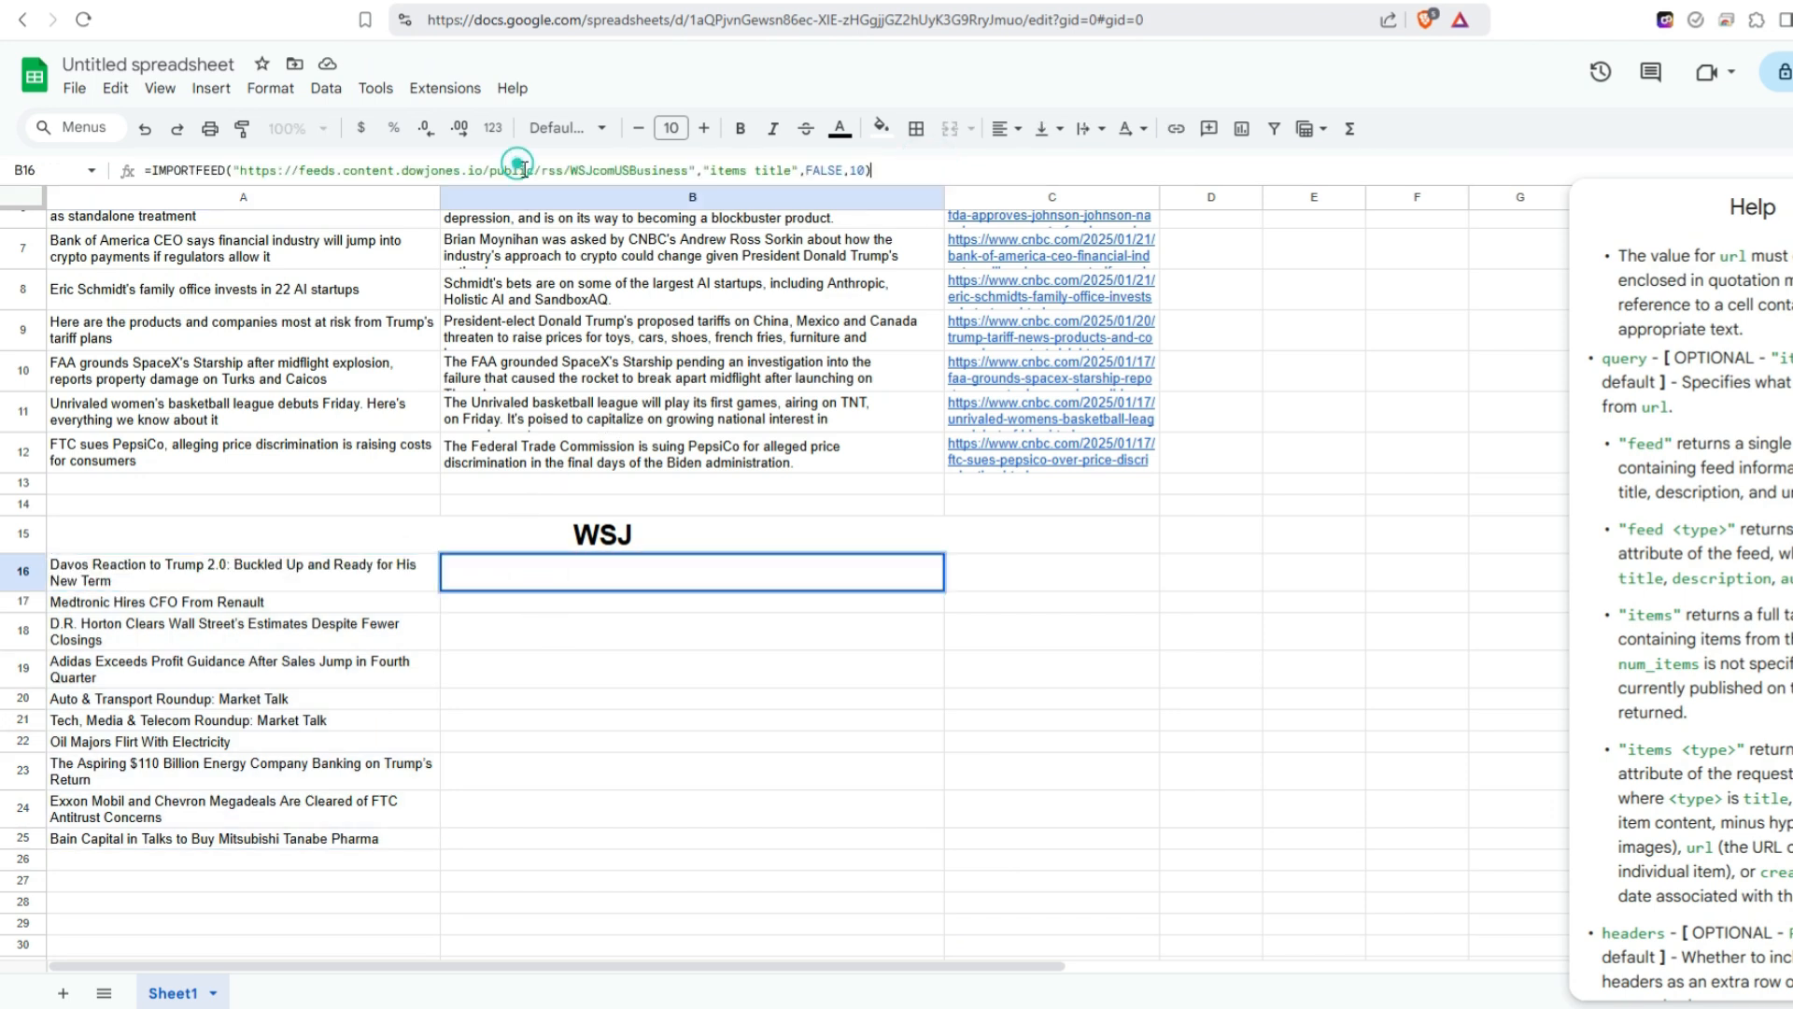
# Change the query argument in the B16 formula to "items summary".
pyautogui.doubleClick(772, 170)
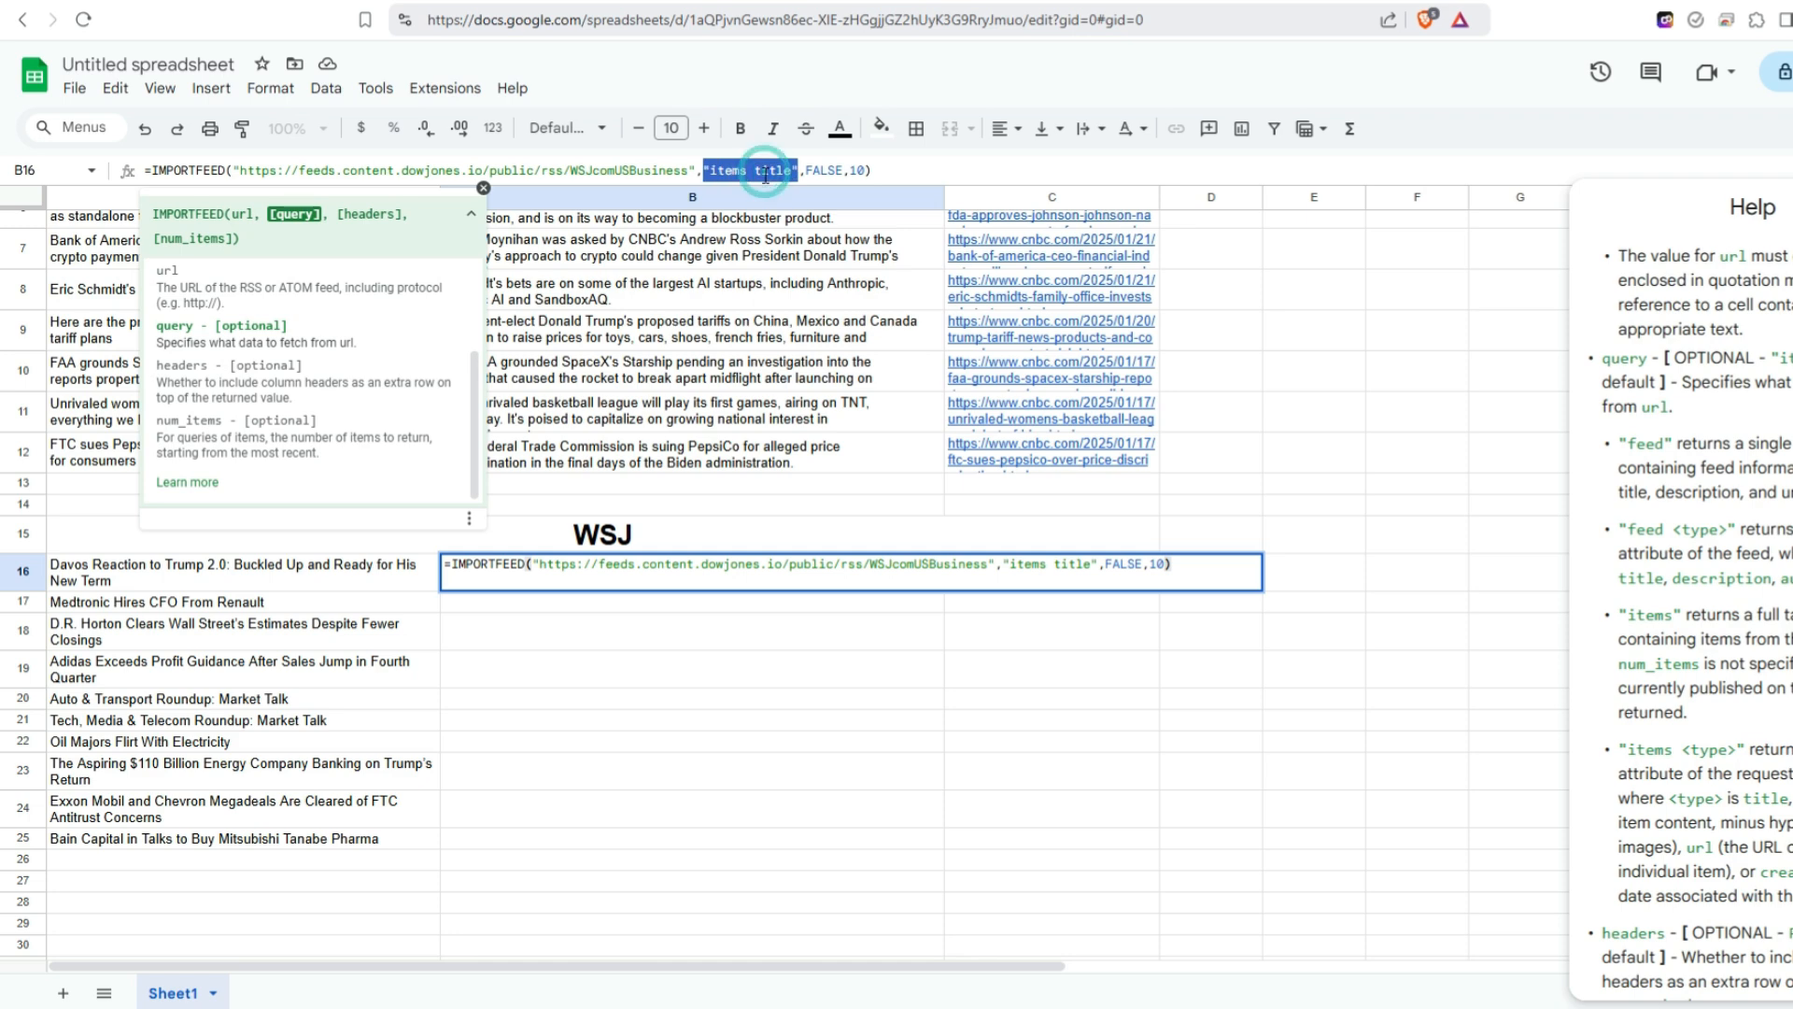
pyautogui.click(765, 175)
pyautogui.press('Delete')
pyautogui.press('Delete')
pyautogui.press('Delete')
pyautogui.press('Delete')
pyautogui.press('BackSpace')
pyautogui.write('summory')
pyautogui.press('Return')
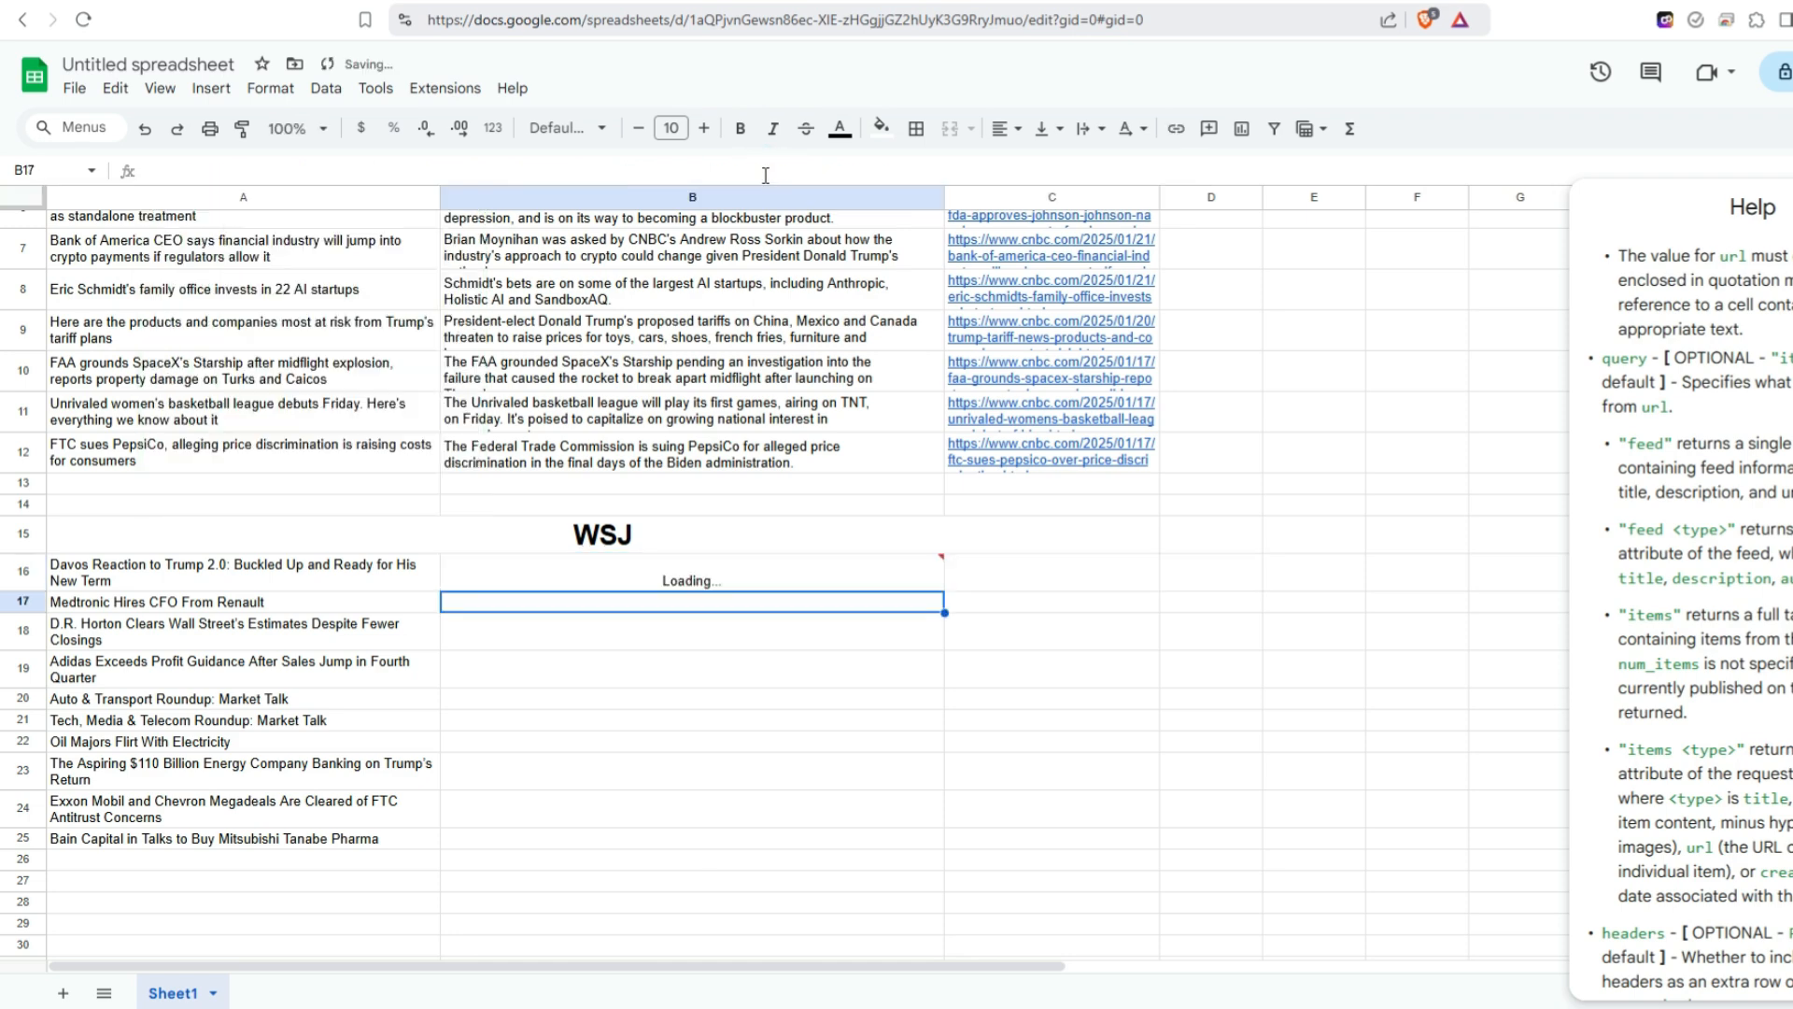
# Copy the B16 formula into C16 and change its query argument to "items url".
pyautogui.press('Right')
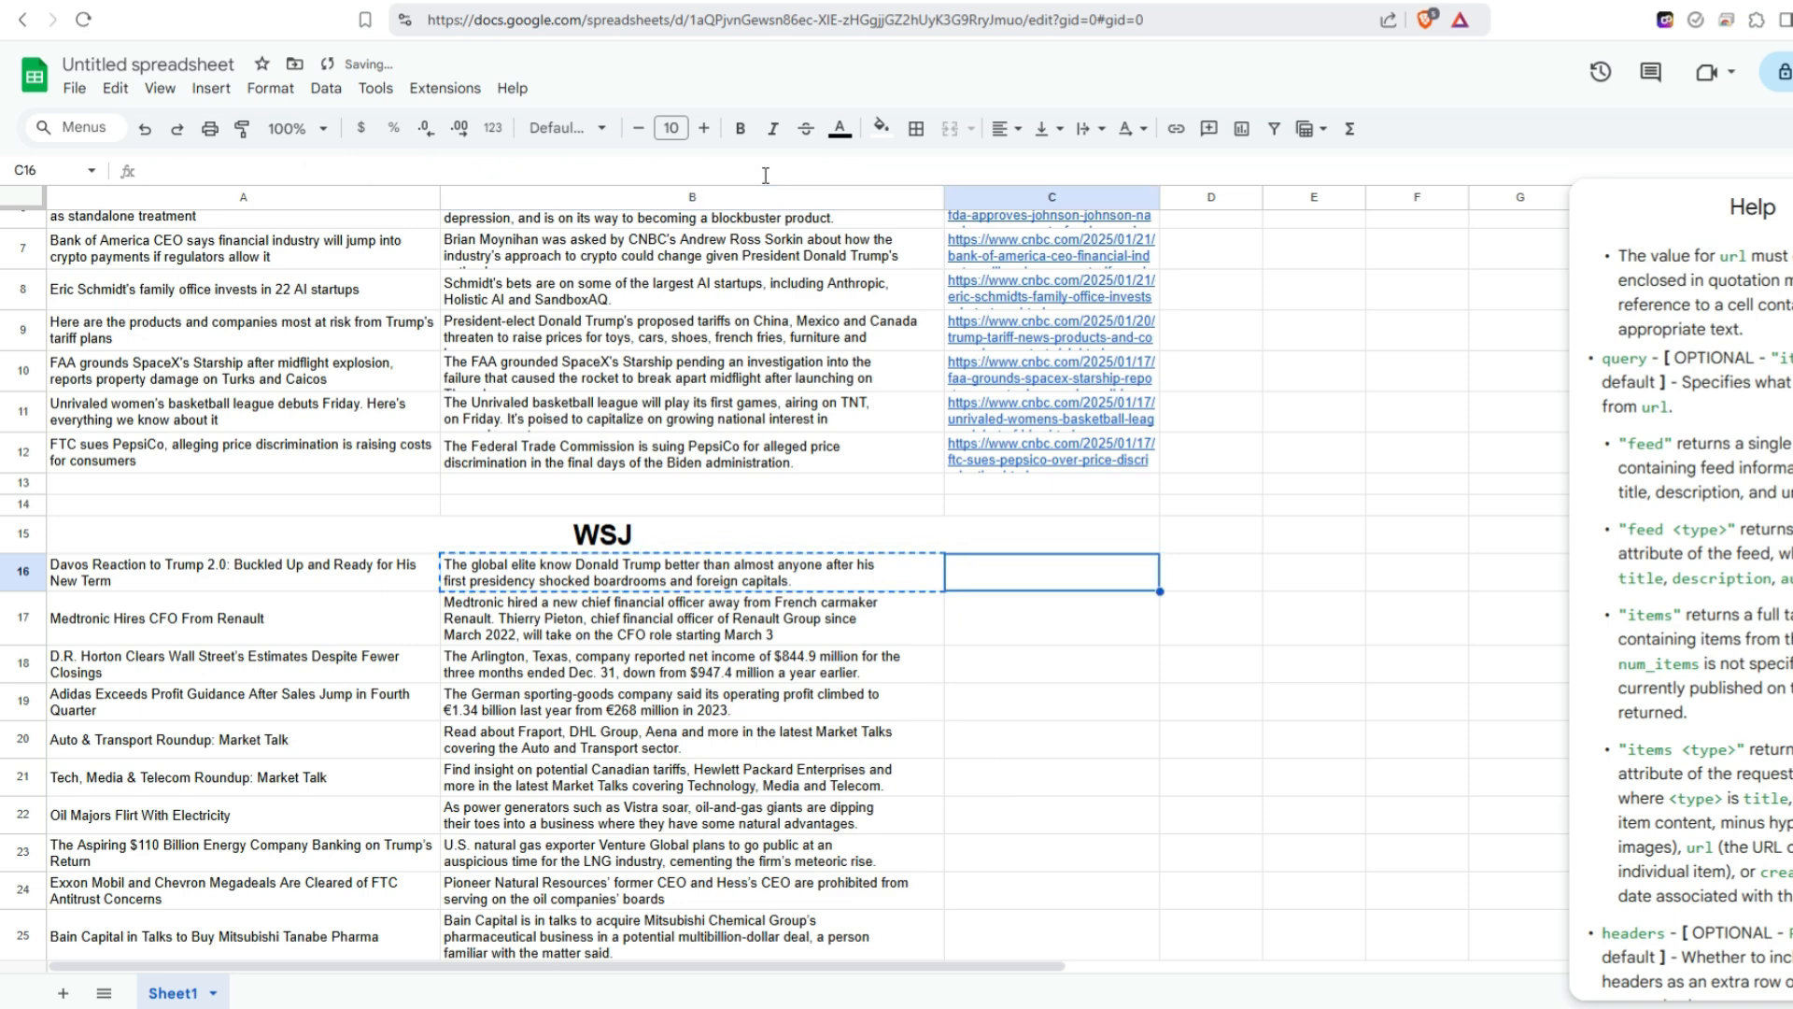
pyautogui.hotkey('ctrl', 'v')
pyautogui.click(765, 173)
pyautogui.click(806, 169)
pyautogui.press('BackSpace')
pyautogui.press('BackSpace')
pyautogui.press('BackSpace')
pyautogui.press('BackSpace')
pyautogui.press('BackSpace')
pyautogui.press('BackSpace')
pyautogui.press('BackSpace')
pyautogui.write('url')
pyautogui.press('Return')
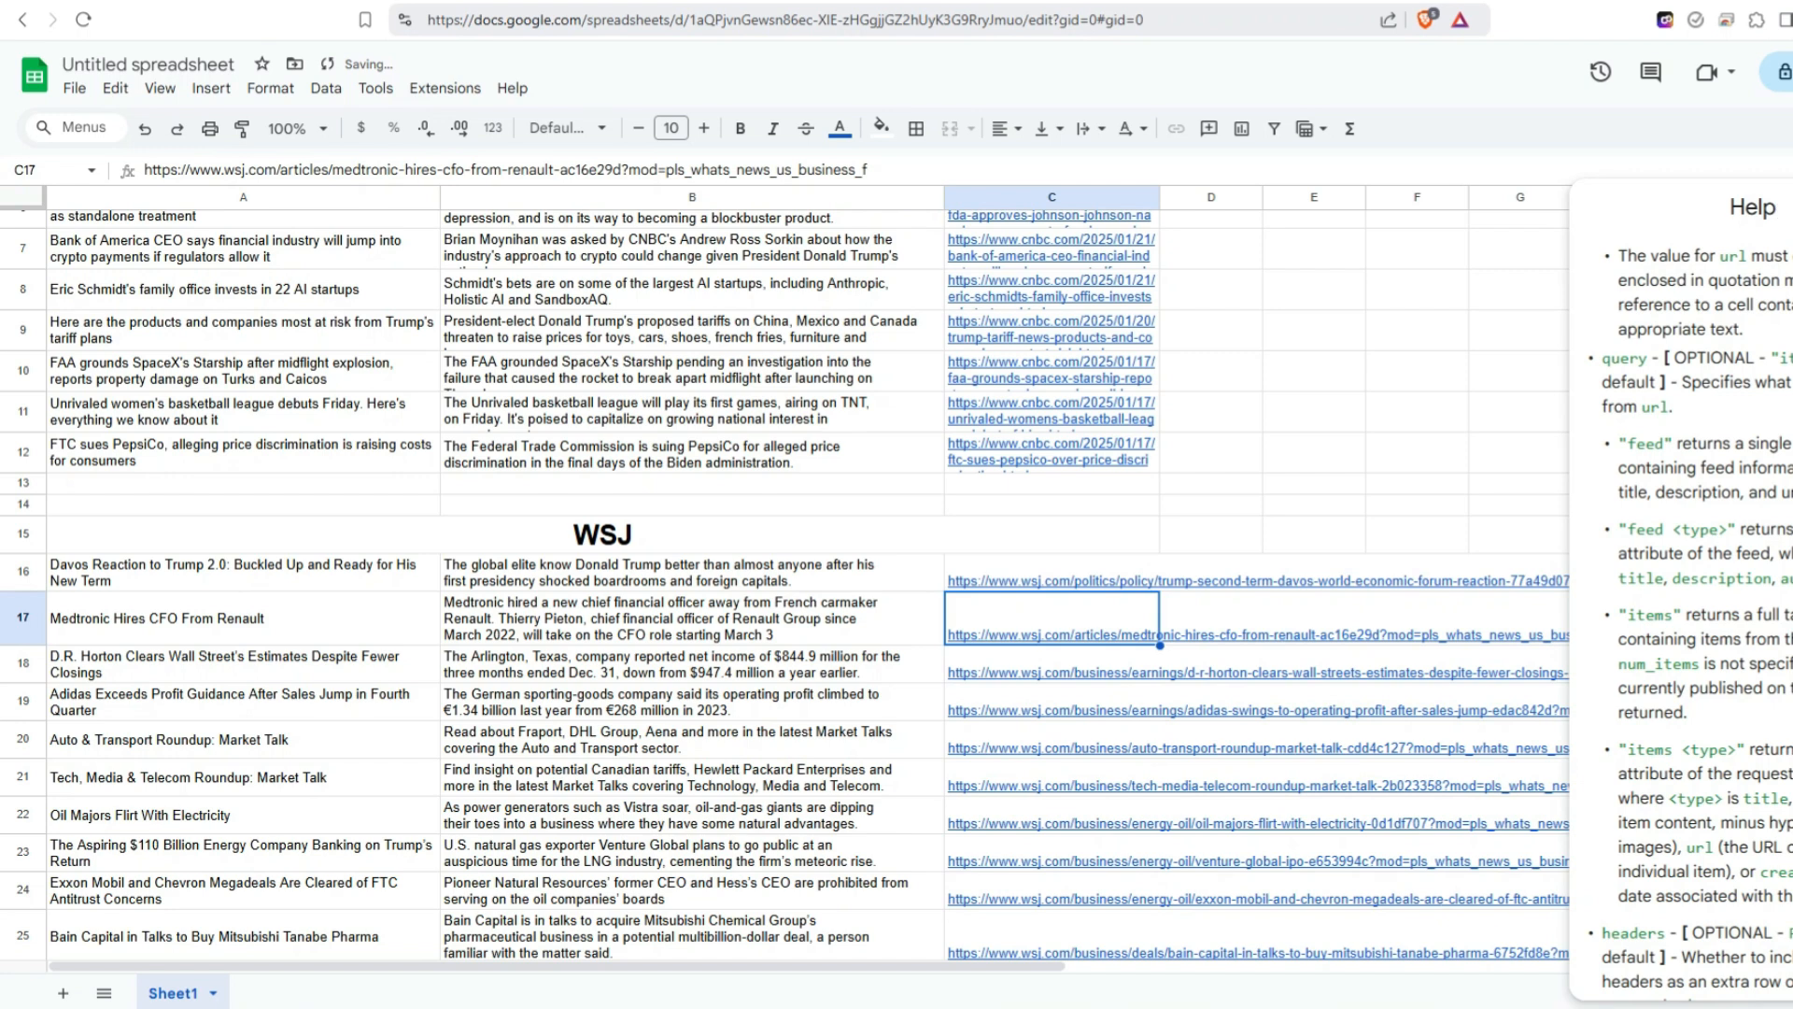
# Close the function help and wrap the text of the WSJ links in C16:C25.
pyautogui.click(1792, 207)
pyautogui.scroll(-2, 1020, 631)
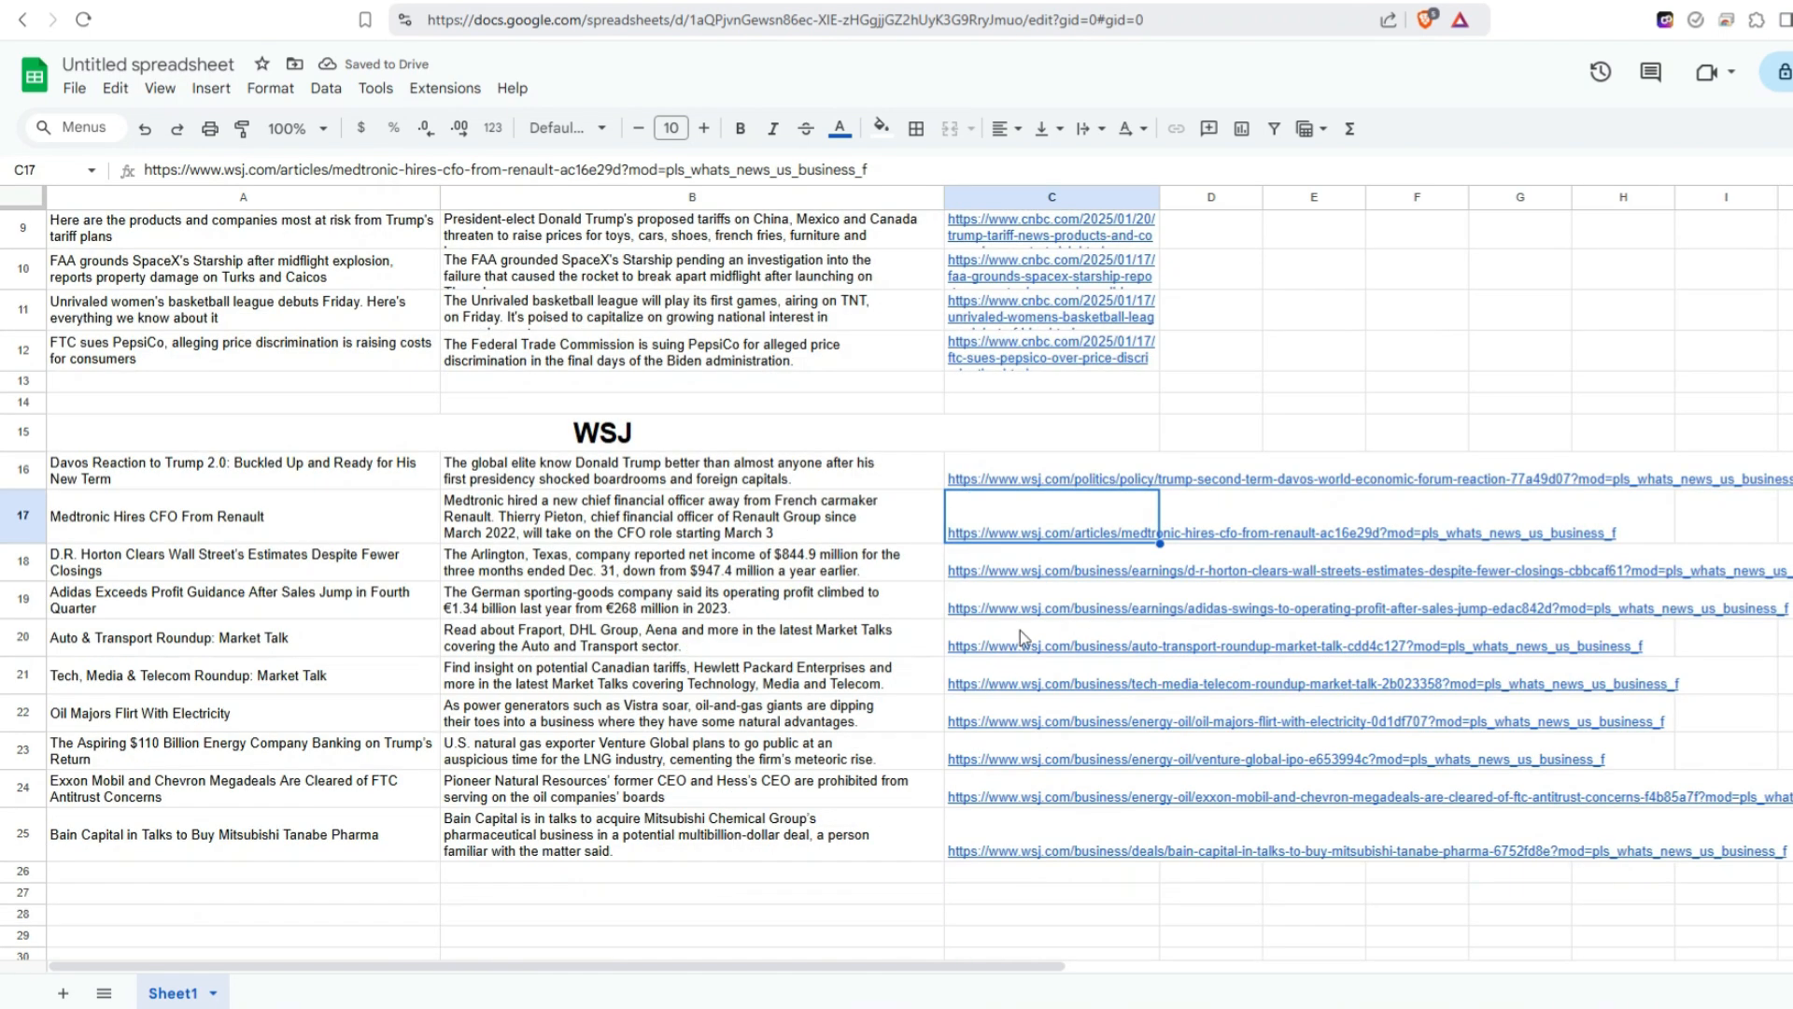
pyautogui.click(1029, 464)
pyautogui.keyDown('shift'); pyautogui.click(988, 849); pyautogui.keyUp('shift')
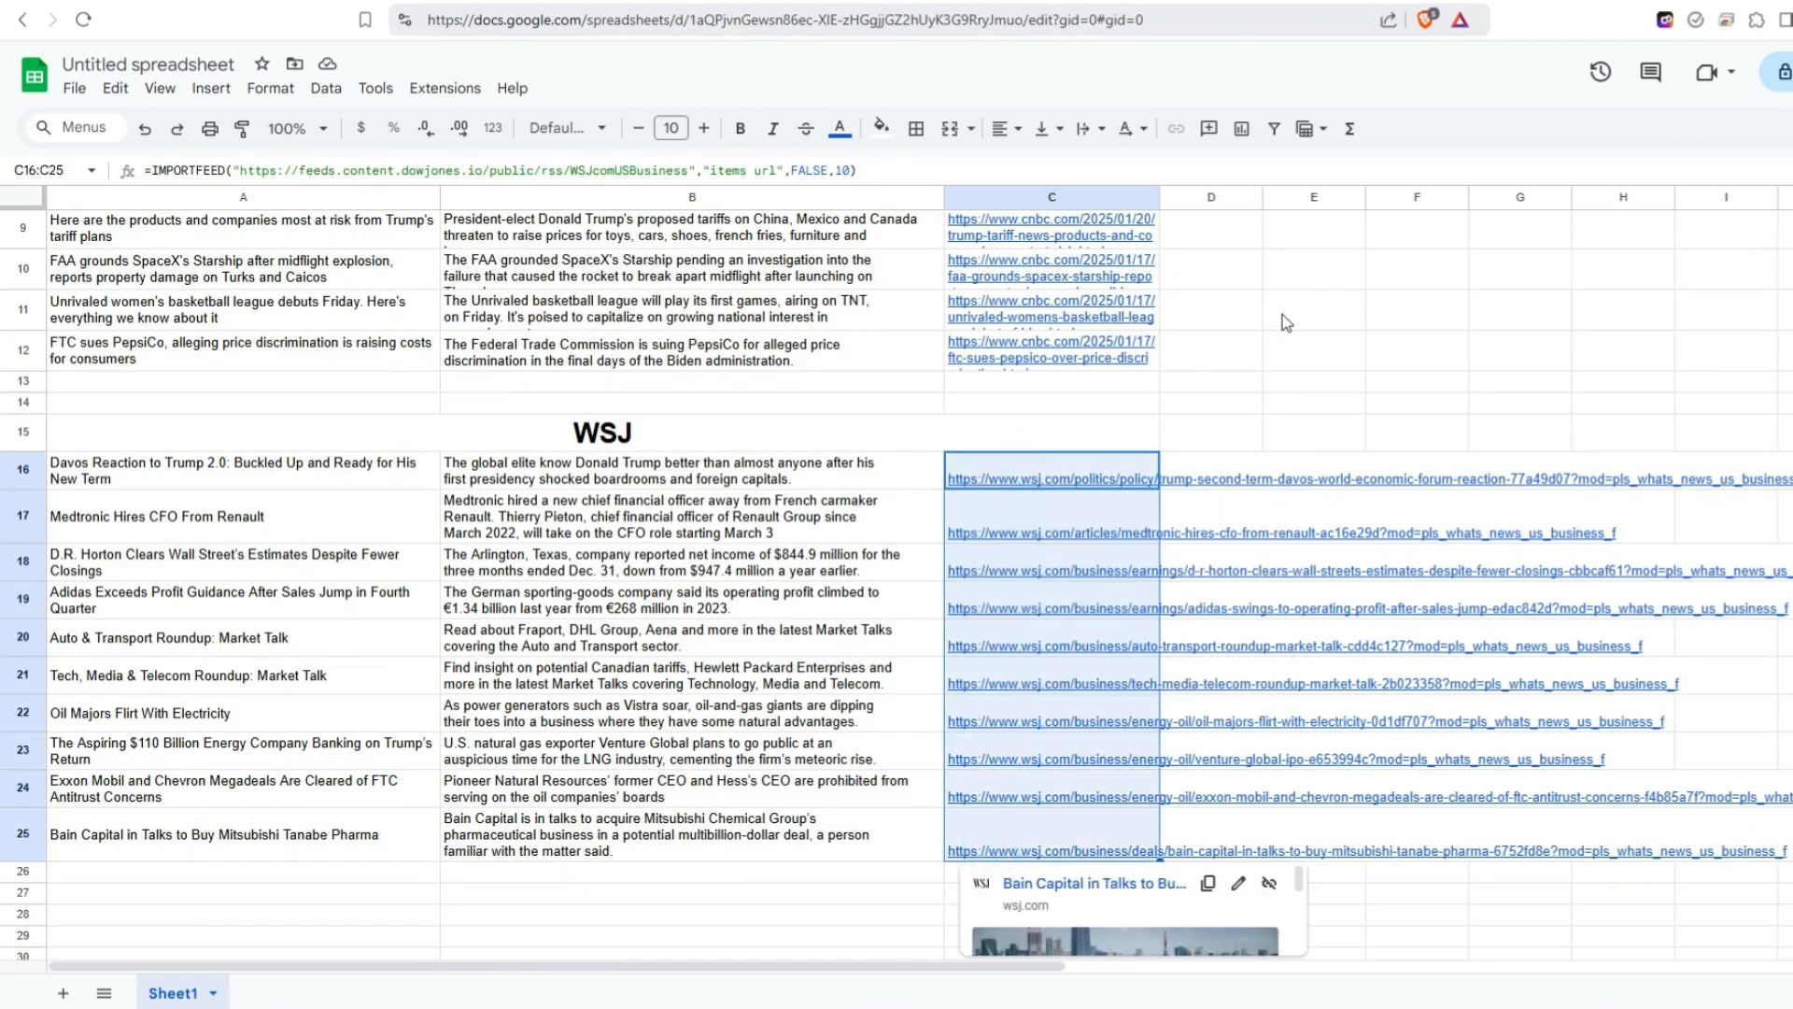
pyautogui.click(1089, 129)
pyautogui.click(1114, 165)
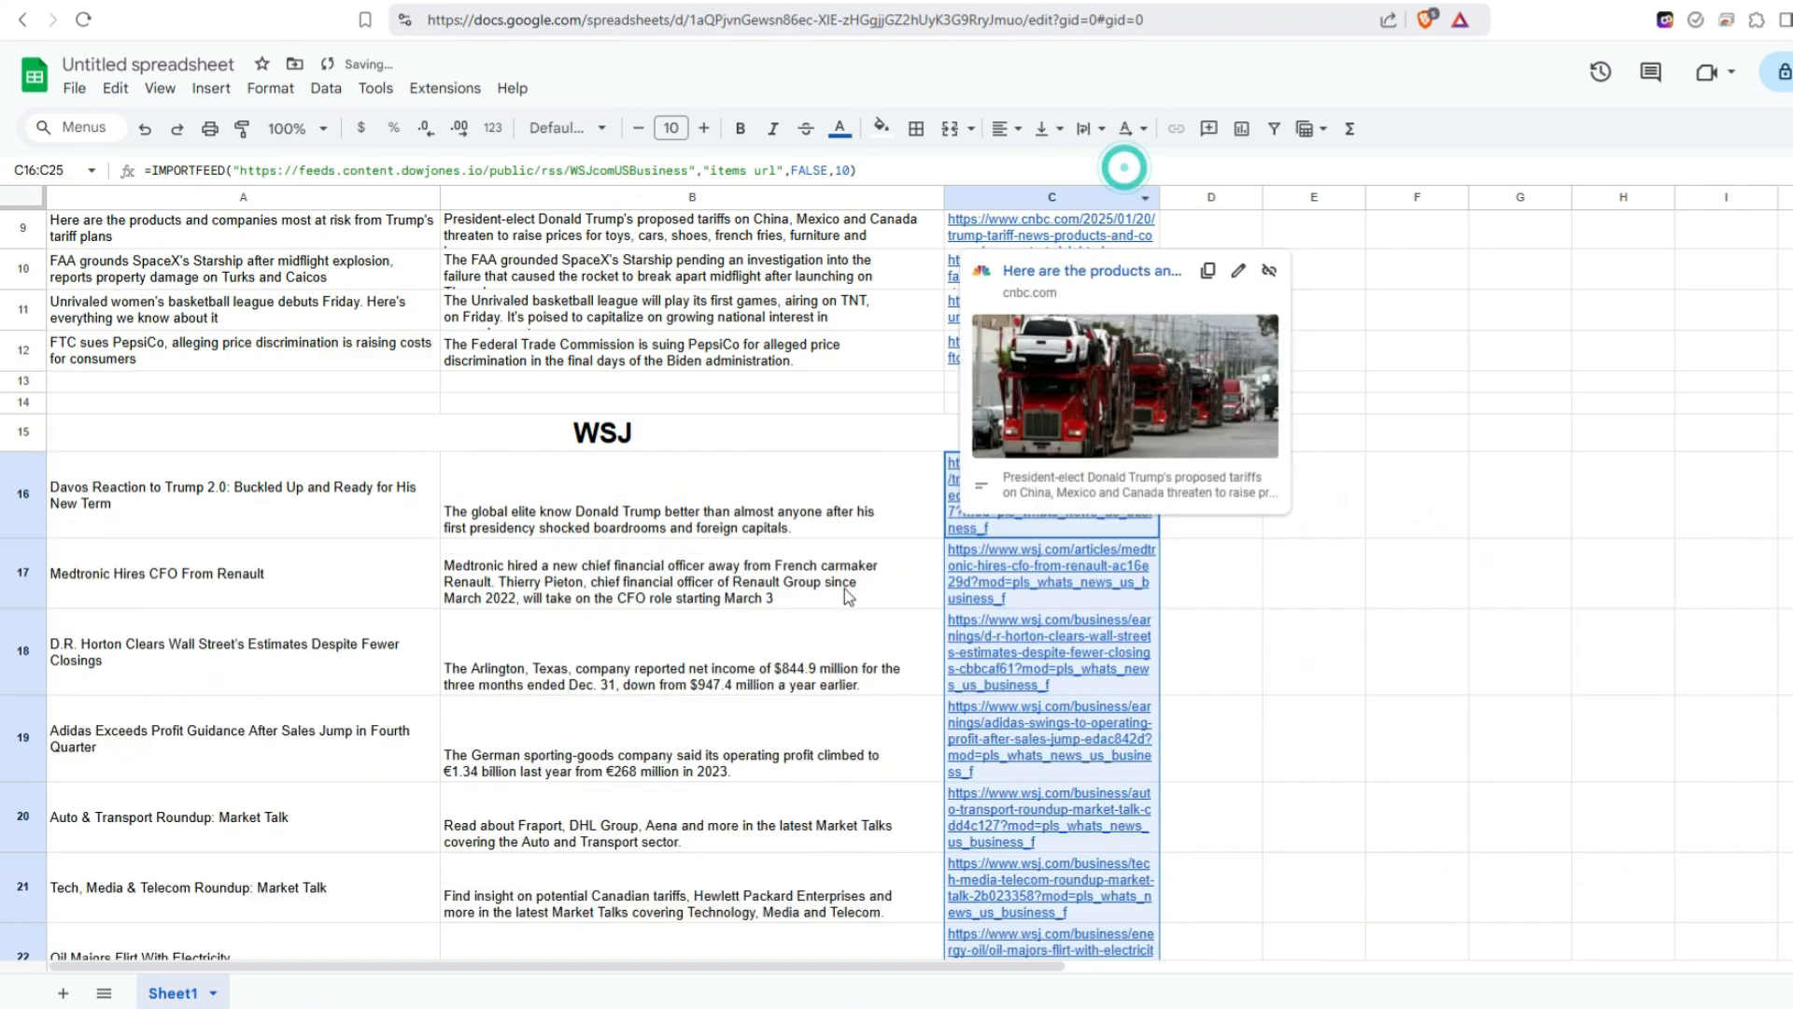
# Review the WSJ and CNBC tables and preview the first CNBC article link in C3.
pyautogui.click(845, 612)
pyautogui.scroll(-10, 661, 603)
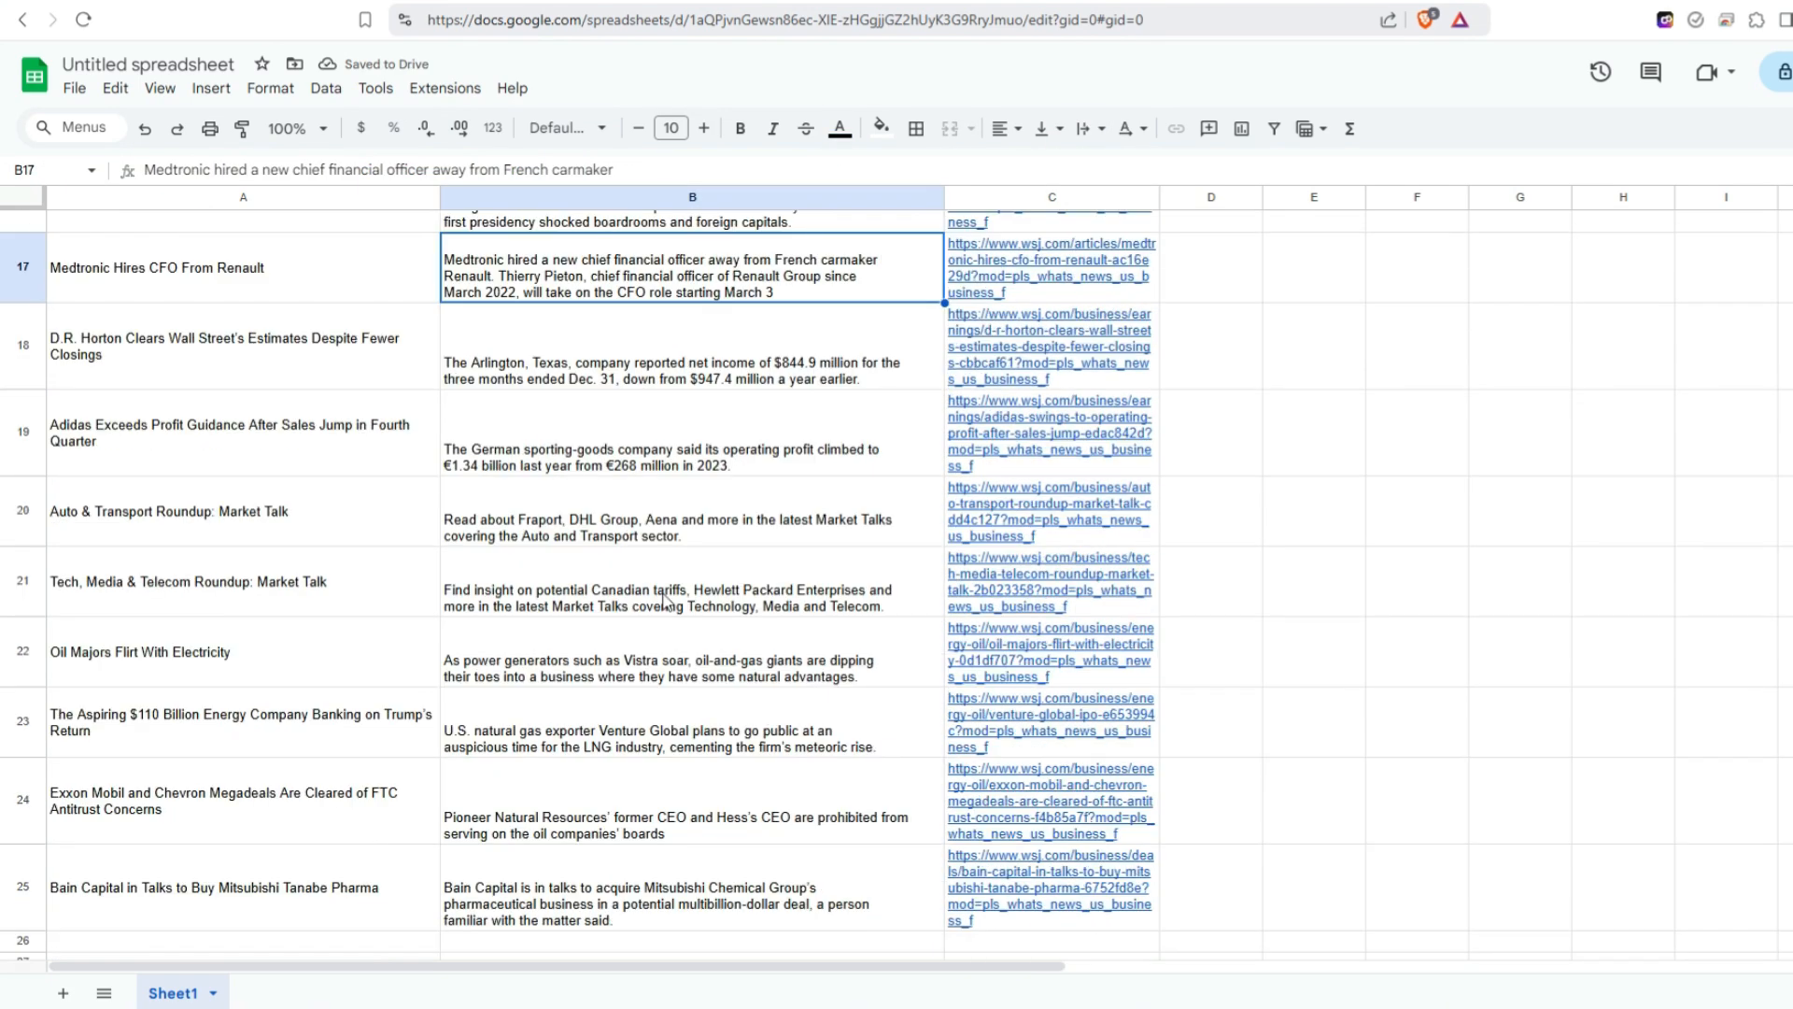
pyautogui.scroll(10, 661, 602)
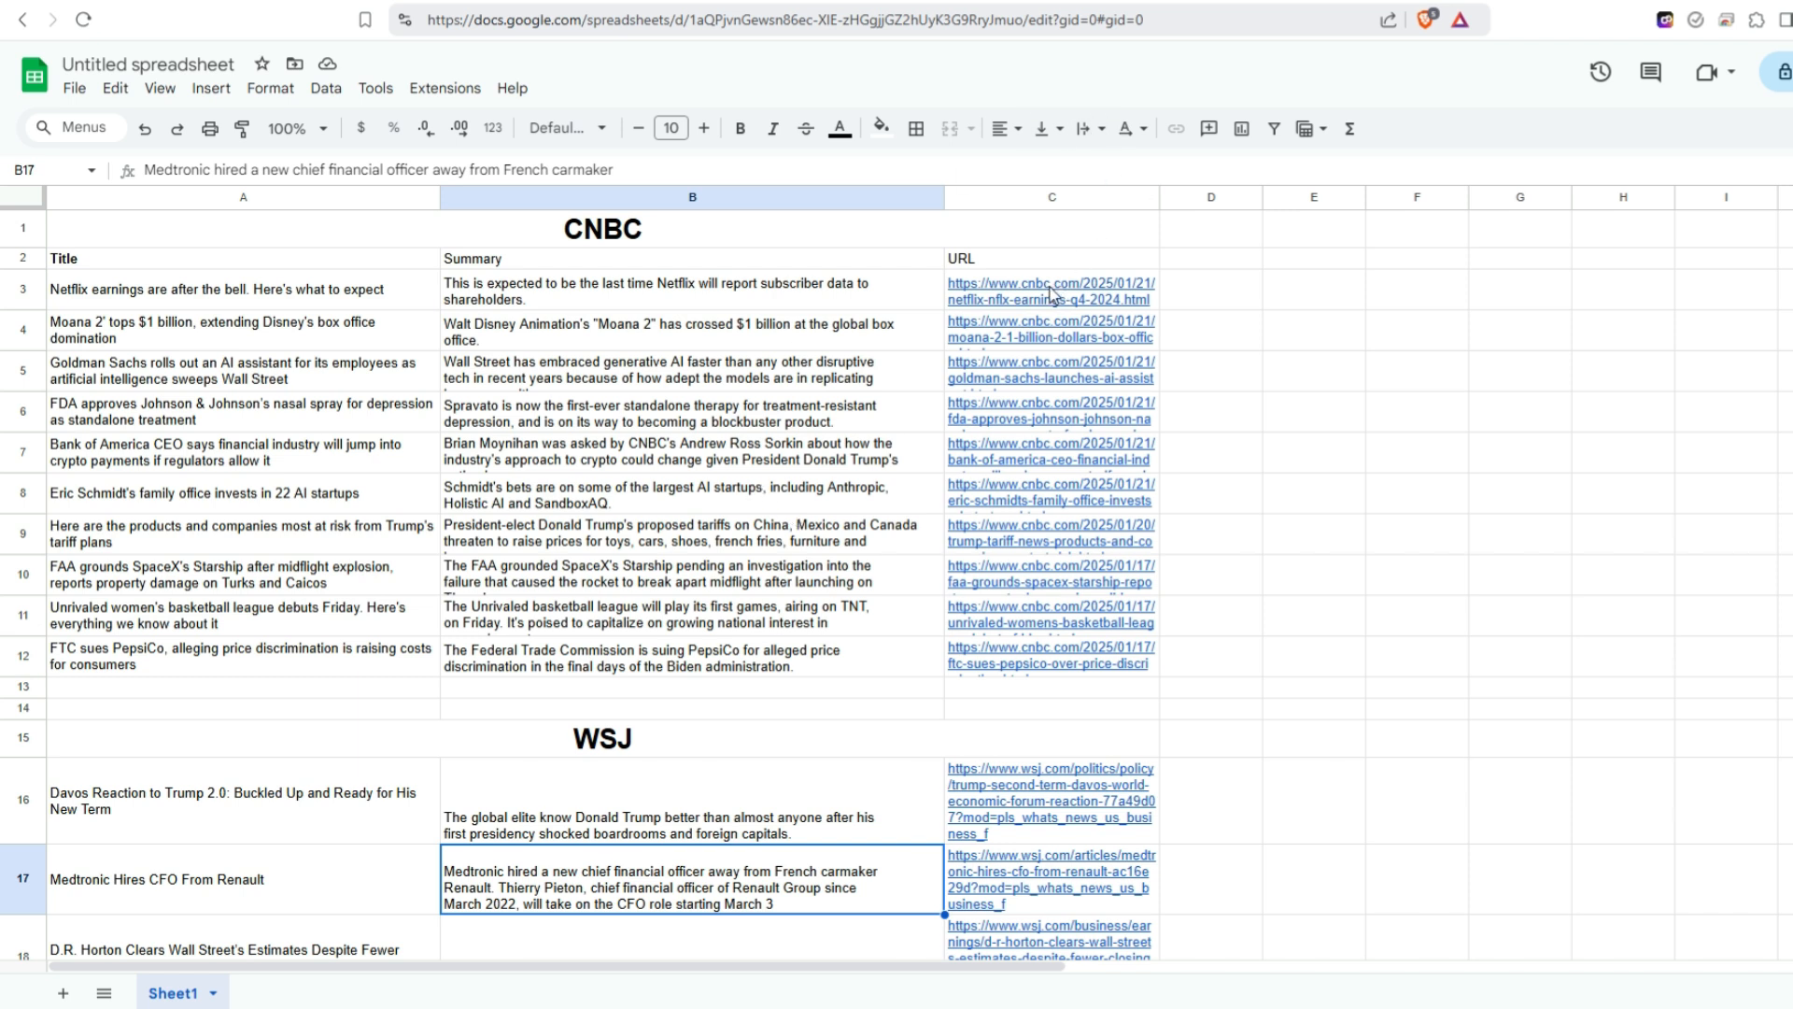
pyautogui.moveTo(1051, 297)
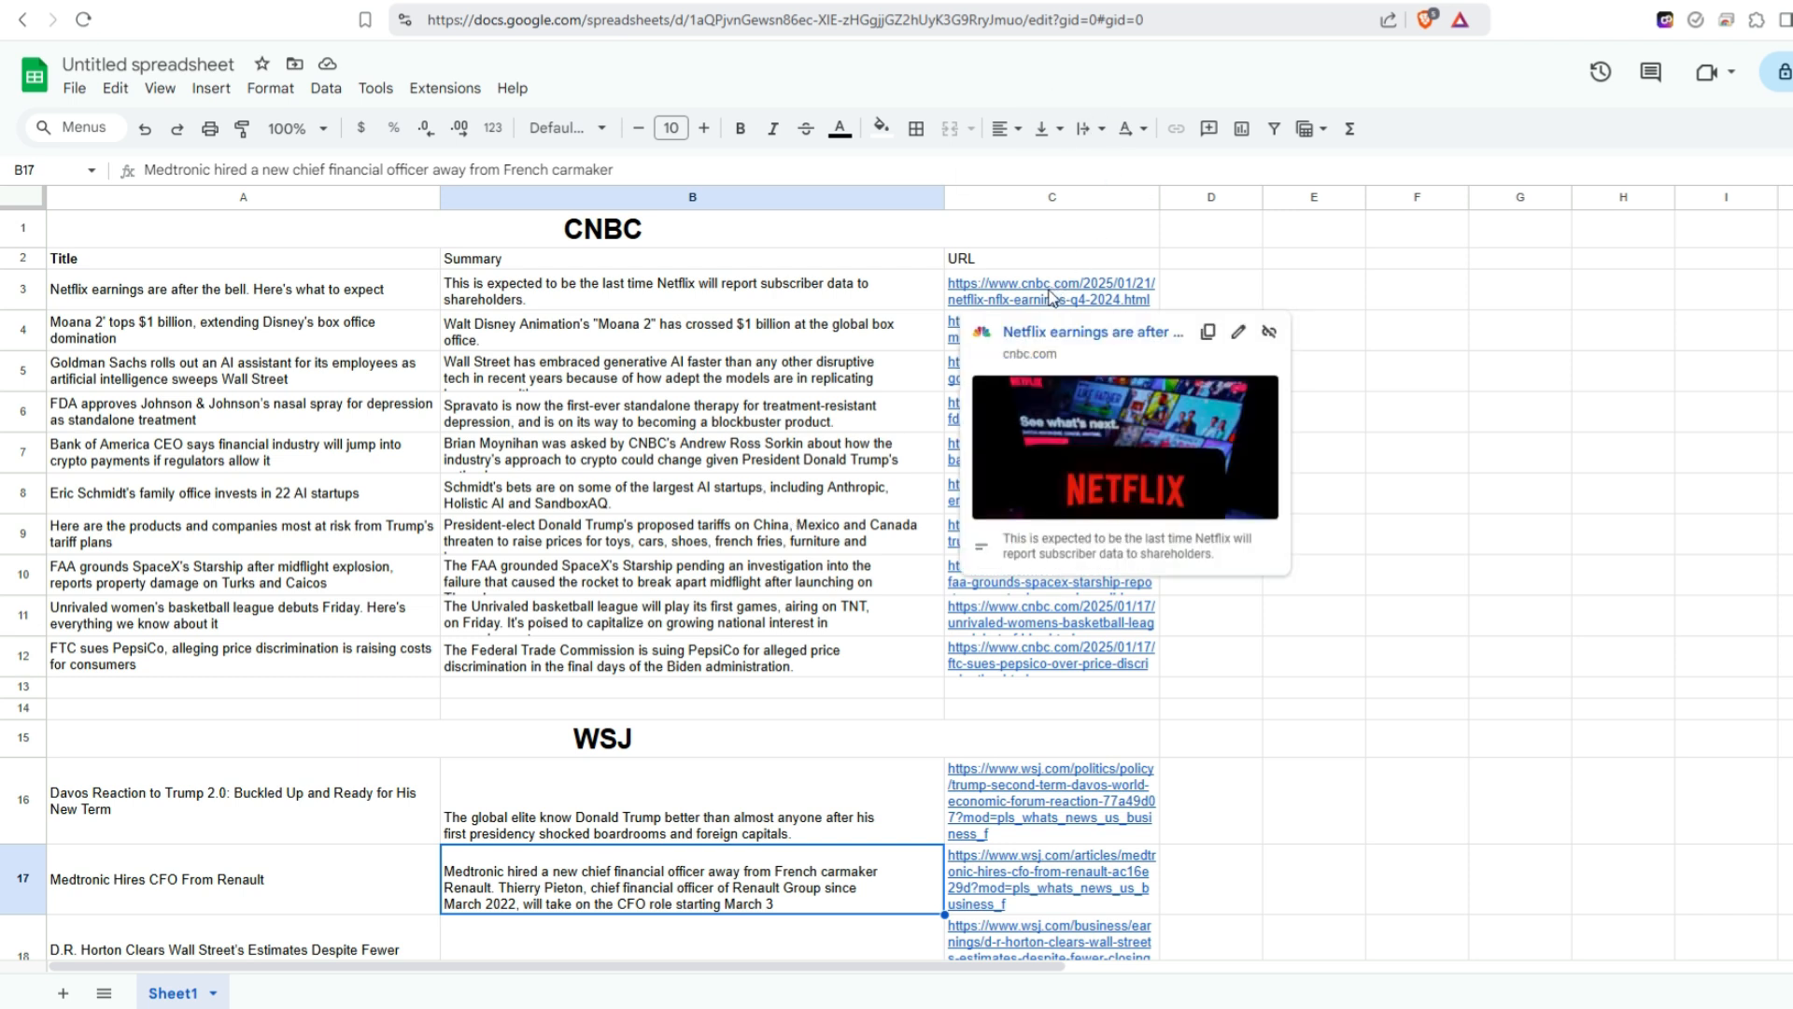